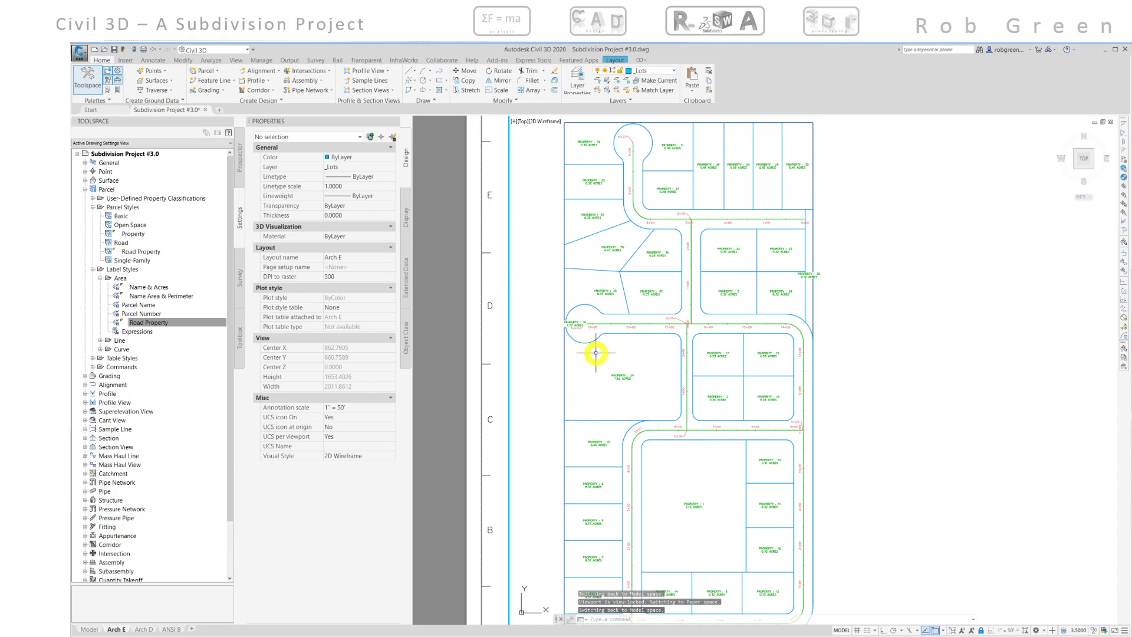
Set the parcel style of the cul-de-sac road parcel, Property : 39, to Road Property
mouse_move(596, 352)
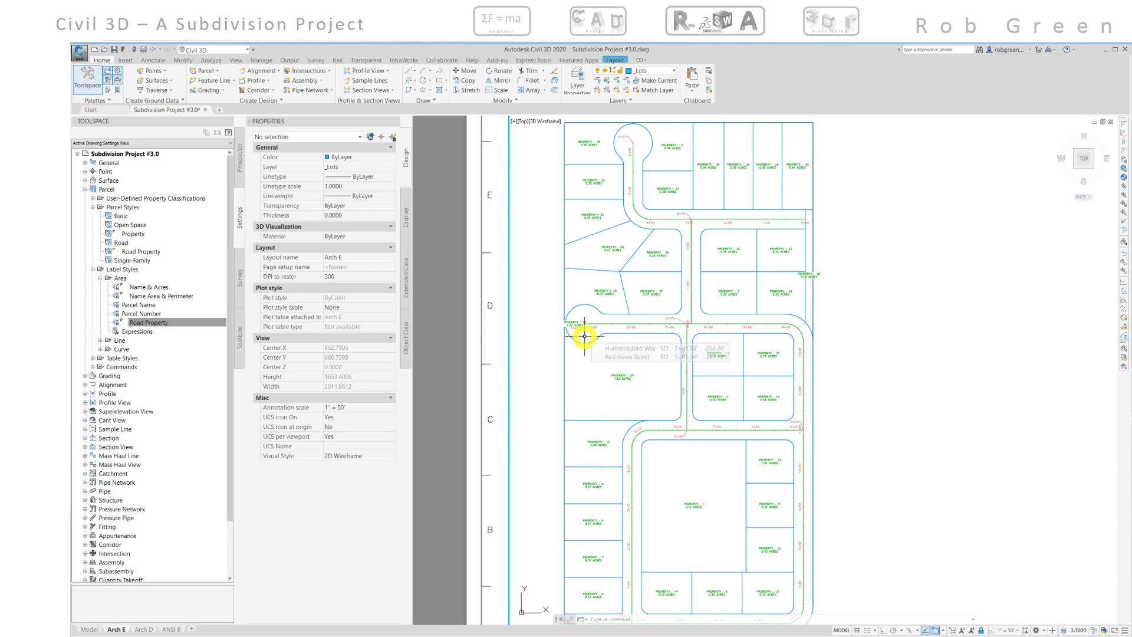
middle_drag(585, 336, 571, 366)
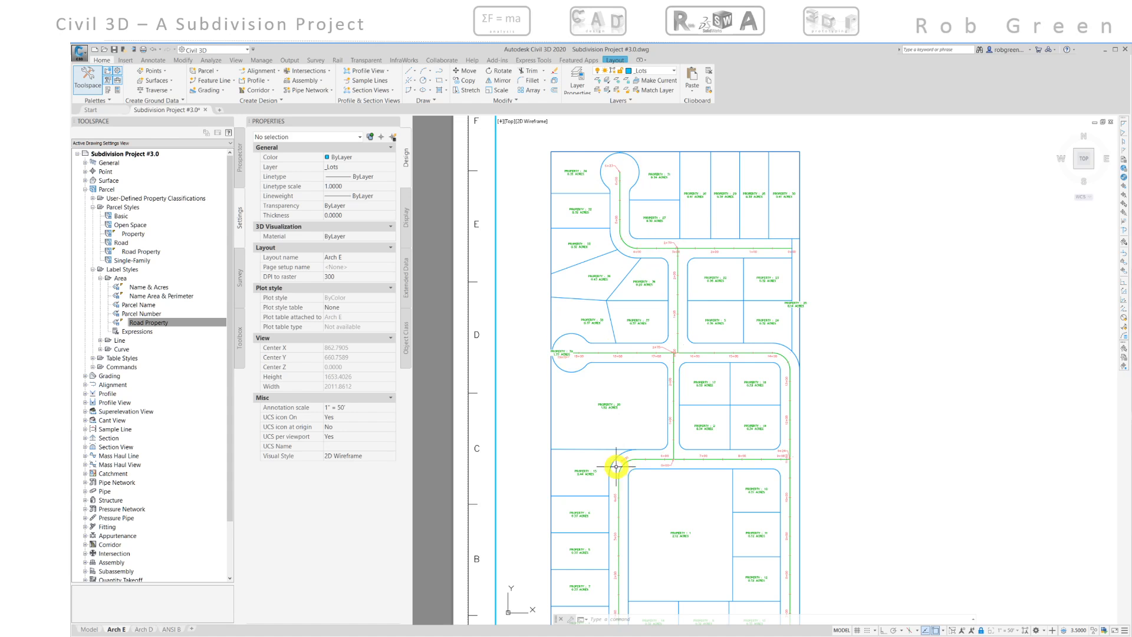
middle_drag(609, 550, 619, 408)
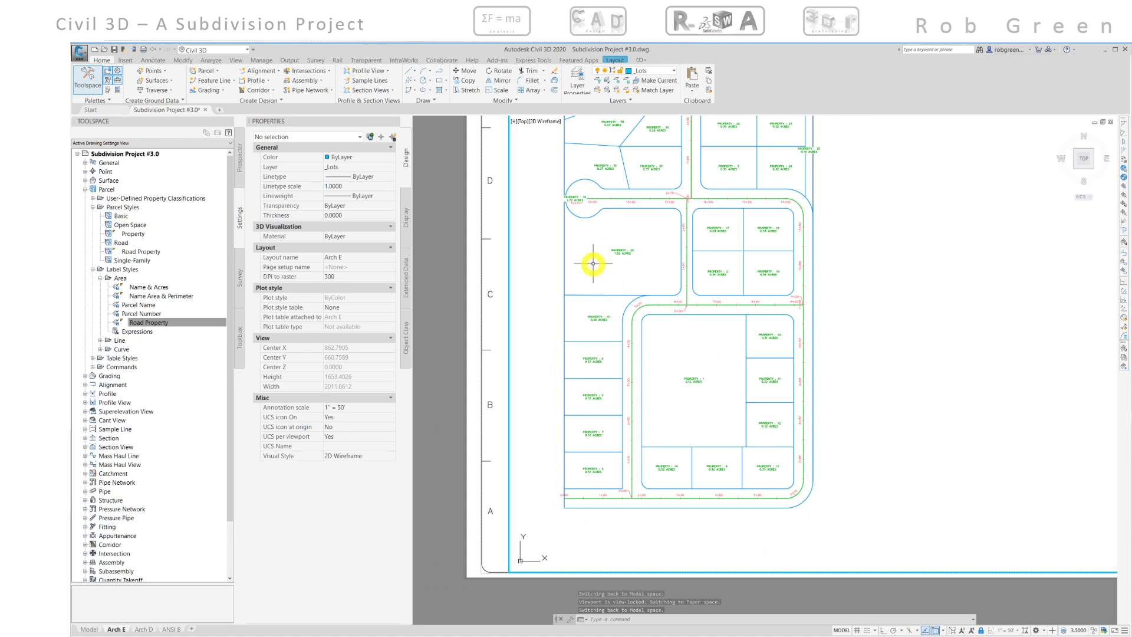
middle_drag(594, 264, 589, 346)
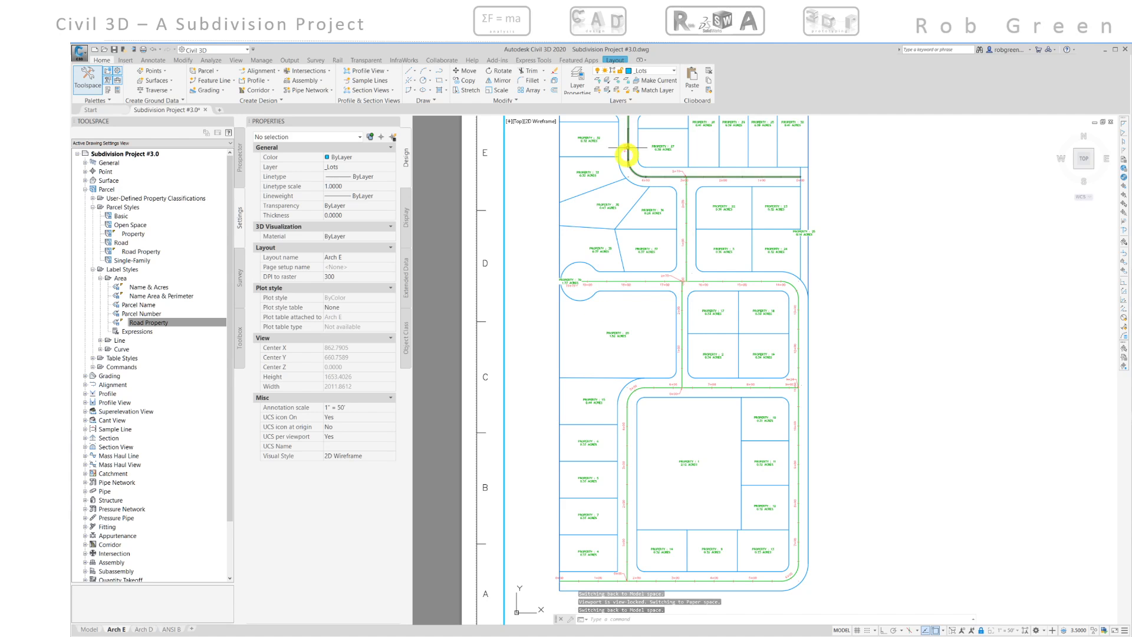
scroll(561, 277, up, 6)
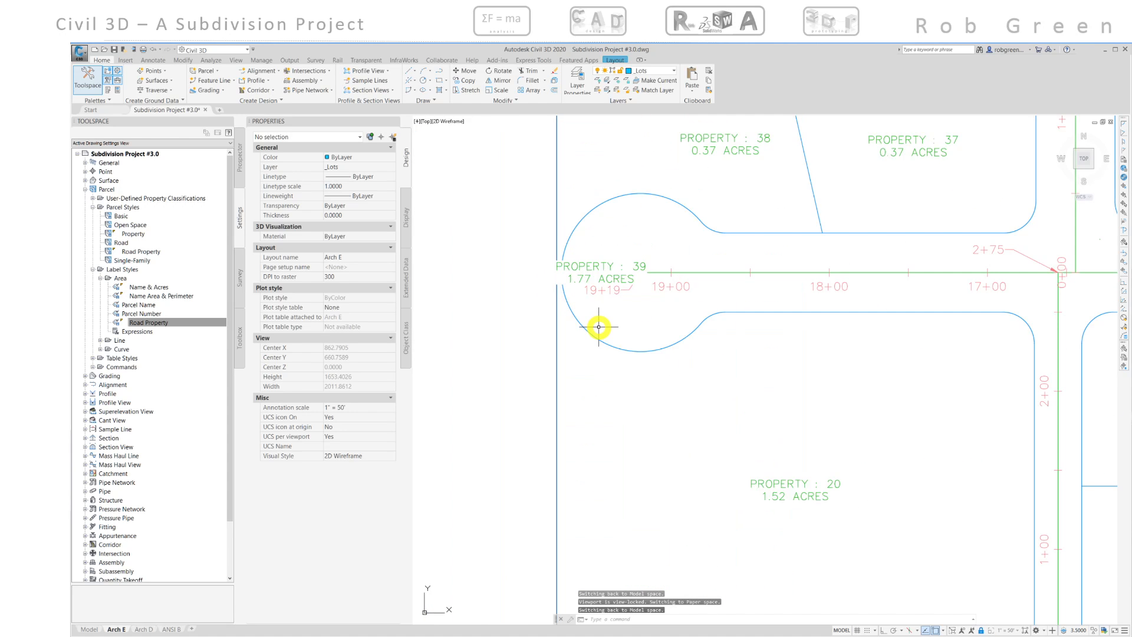
click(599, 265)
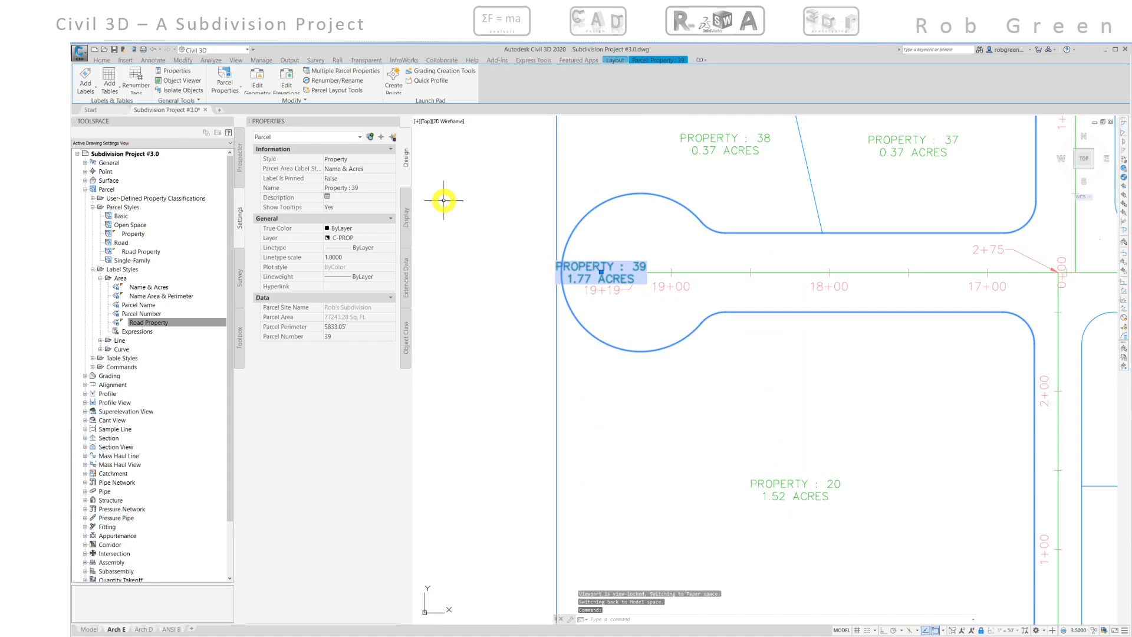
click(389, 159)
click(390, 159)
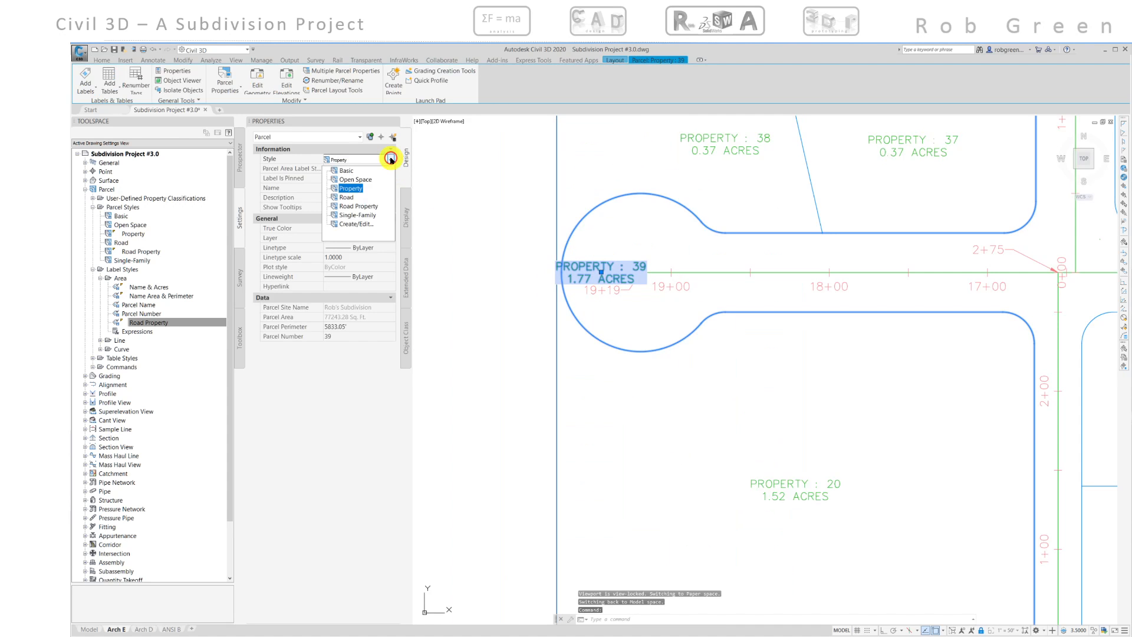
click(366, 205)
Set the cul-de-sac road parcel's area label style to Road Property and clear the selection
click(391, 170)
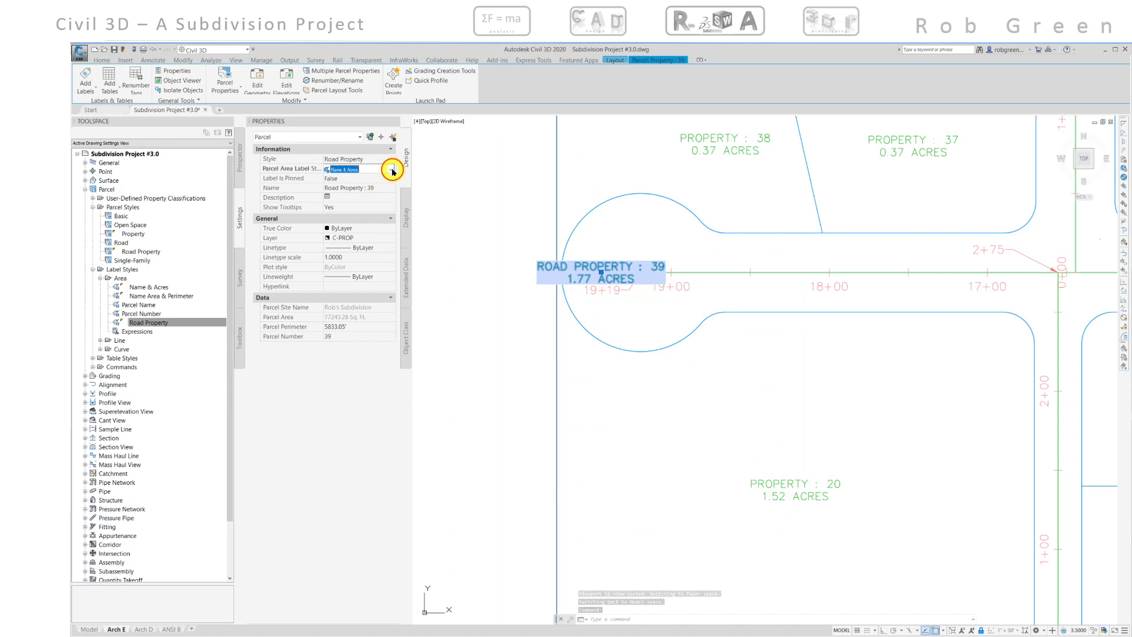
click(392, 170)
click(374, 217)
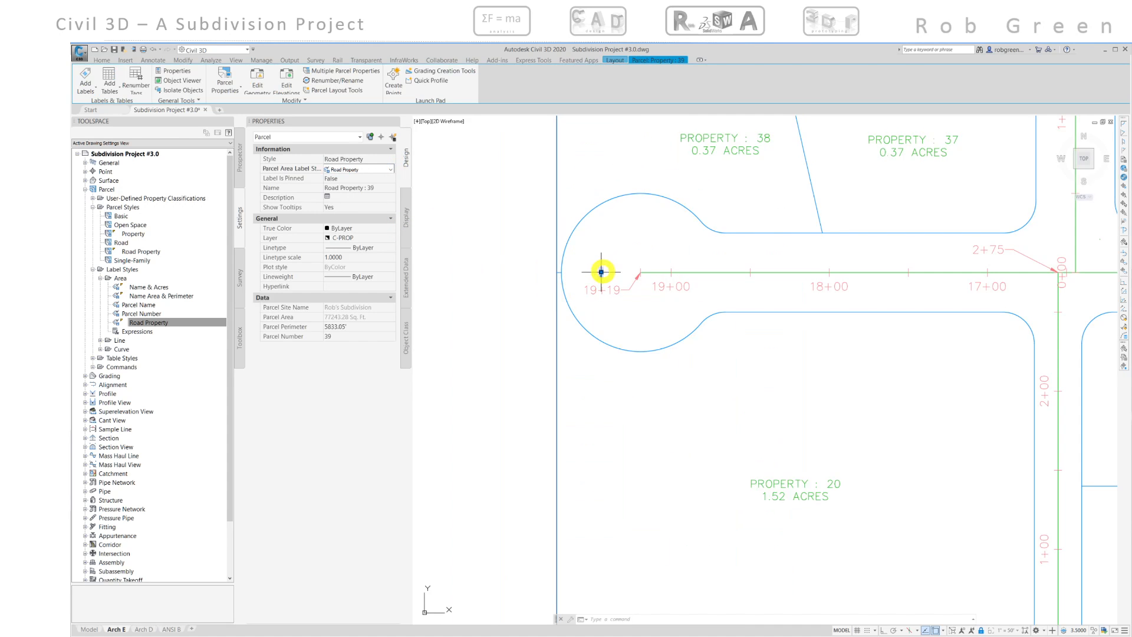
click(639, 252)
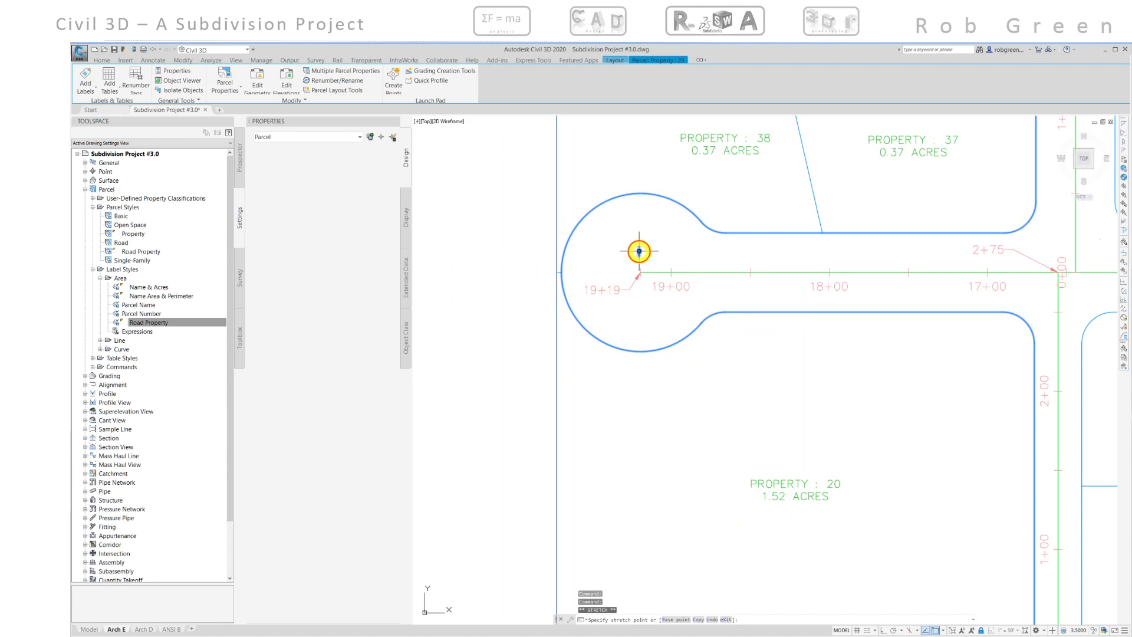
key(Escape)
key(Escape)
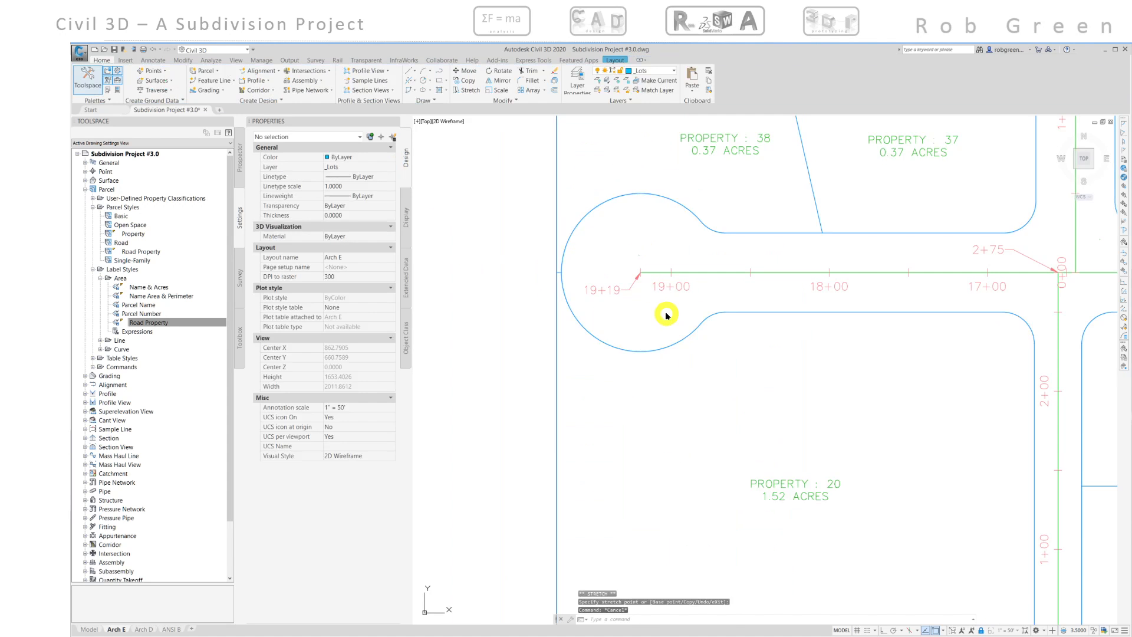
Set the parcel style of the narrow strip beside lots 23 and 24, Property : 25, to Open Space
scroll(837, 240, down, 3)
scroll(600, 381, down, 3)
scroll(599, 382, up, 10)
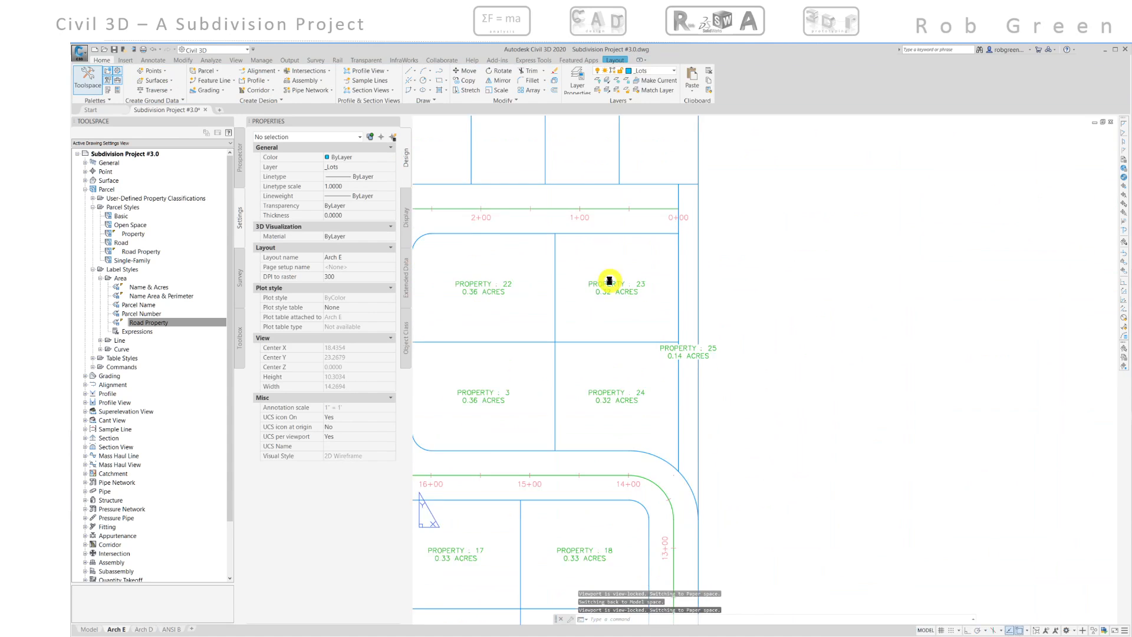
scroll(680, 362, down, 6)
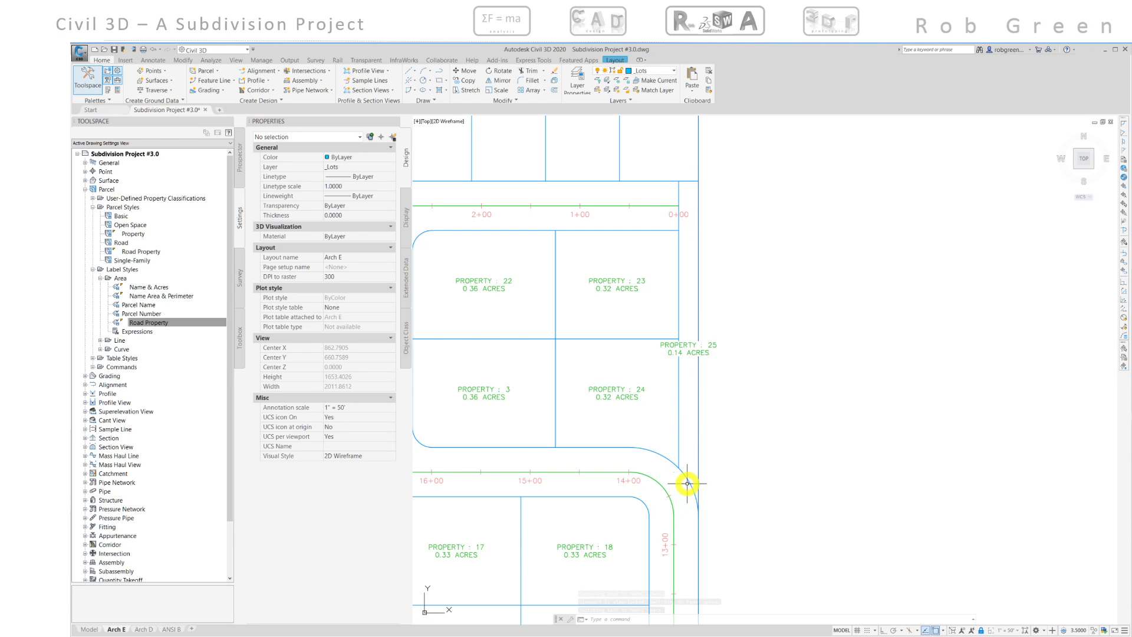
mouse_move(687, 485)
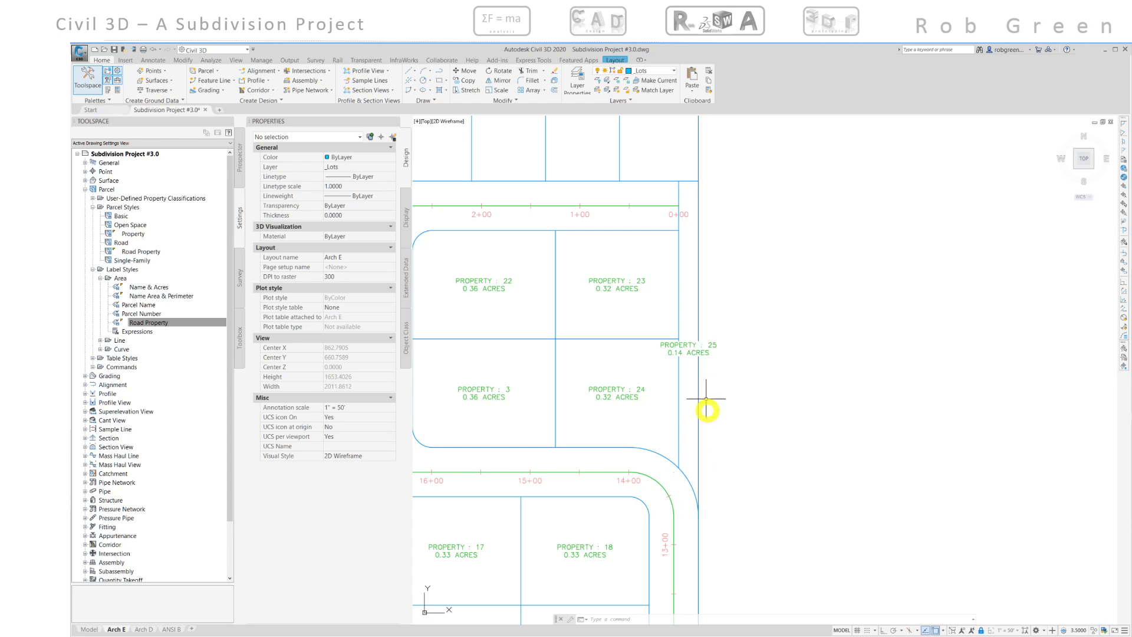
click(690, 352)
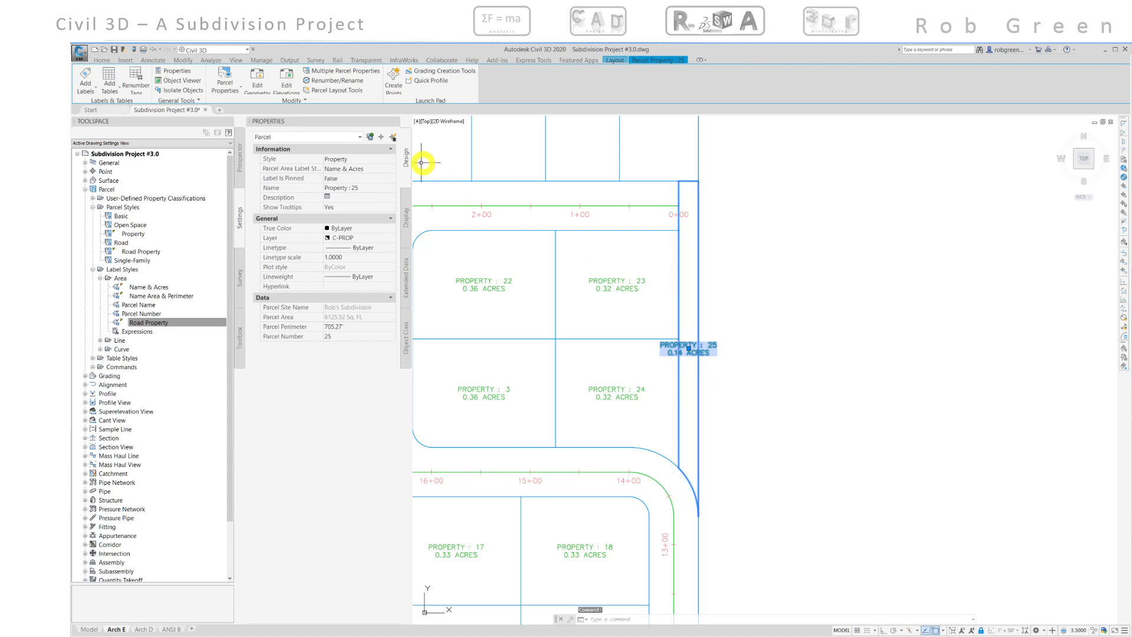
click(387, 159)
click(391, 160)
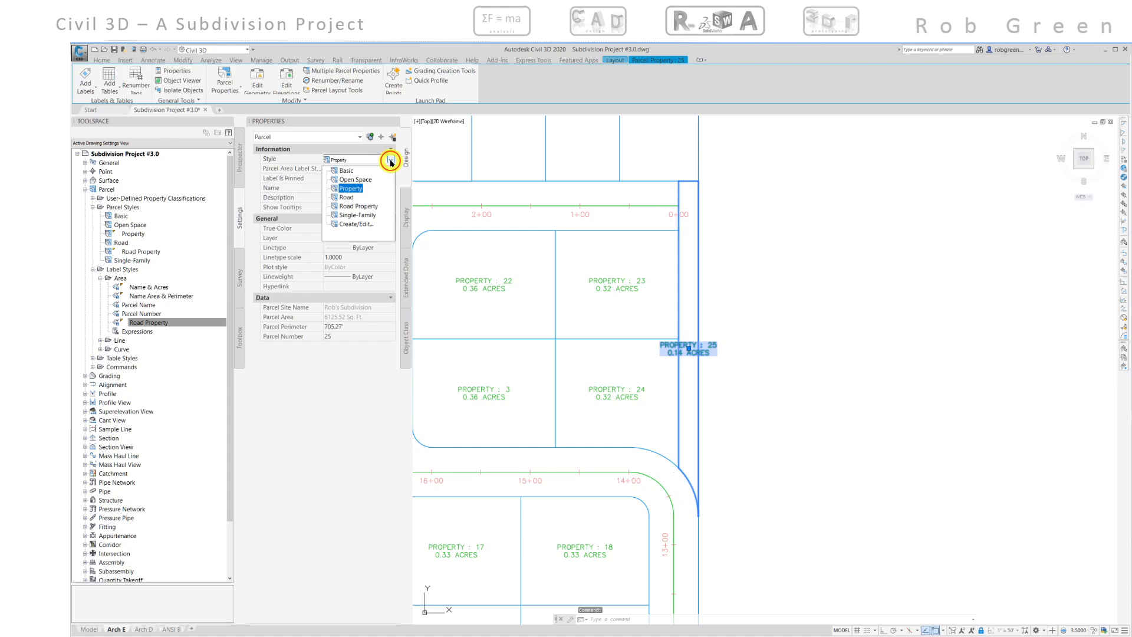
click(361, 179)
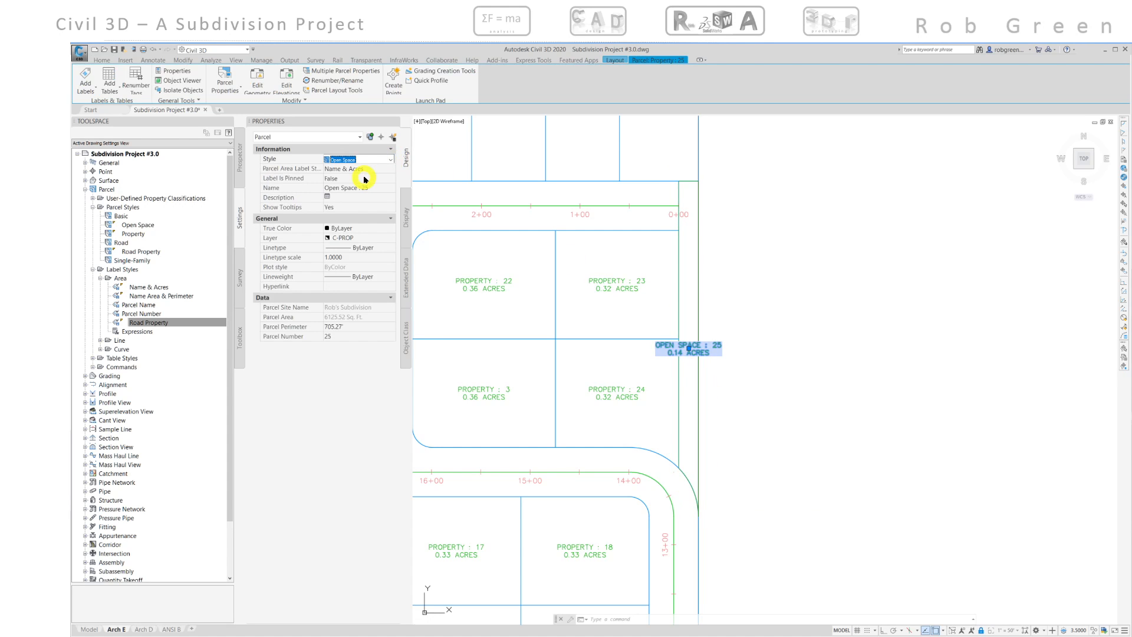
Set the narrow open space strip's area label style to Parcel Number and clear the selection
click(389, 170)
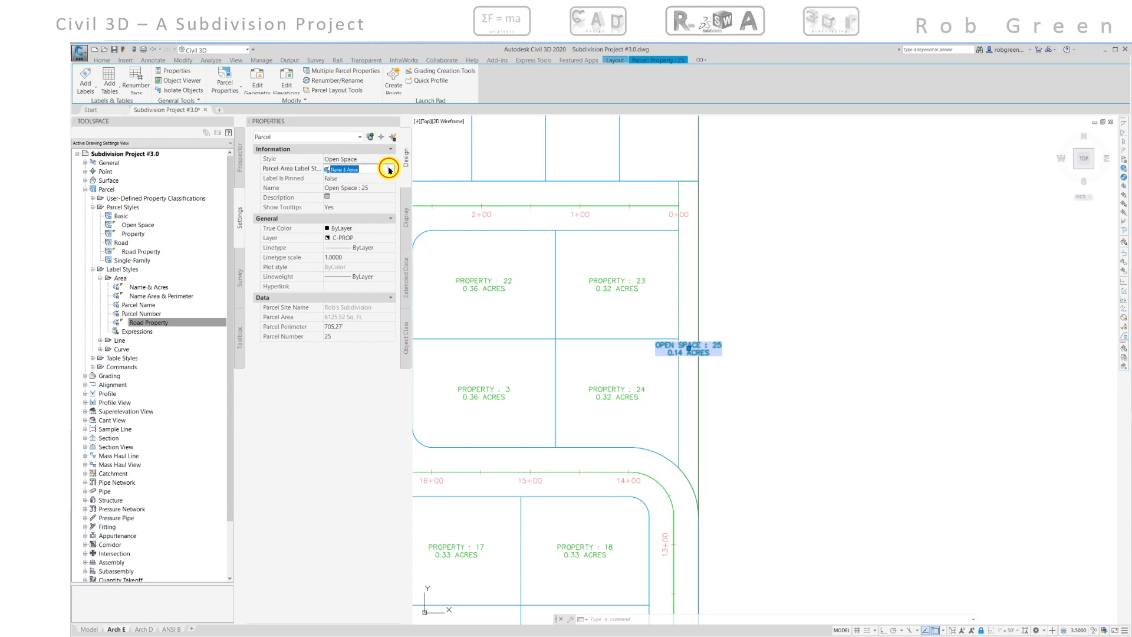
click(391, 169)
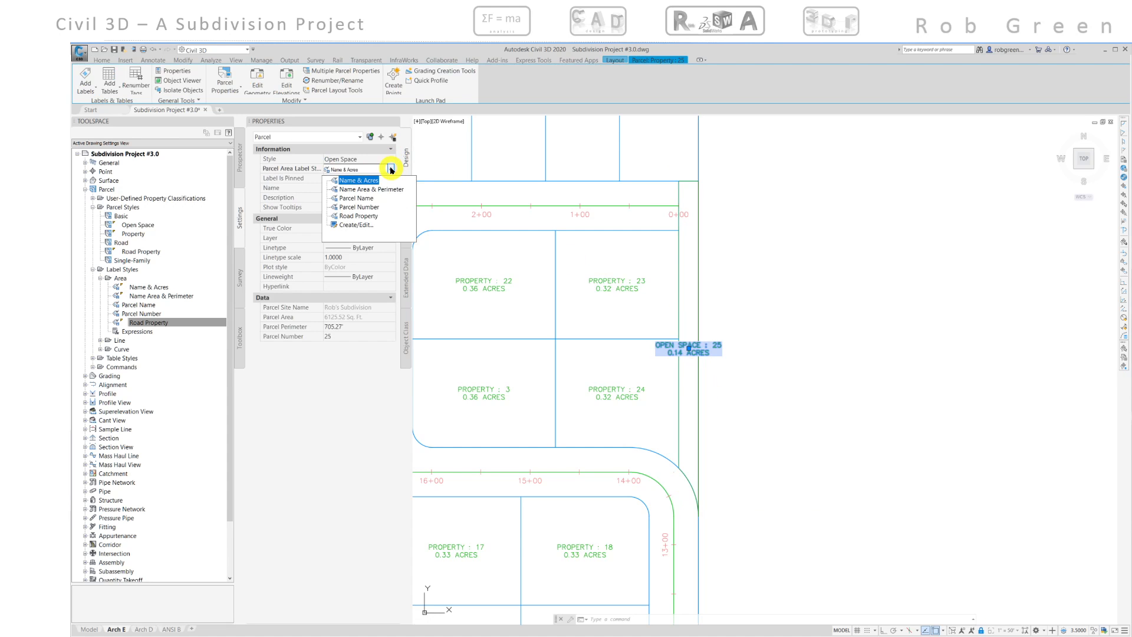
click(370, 209)
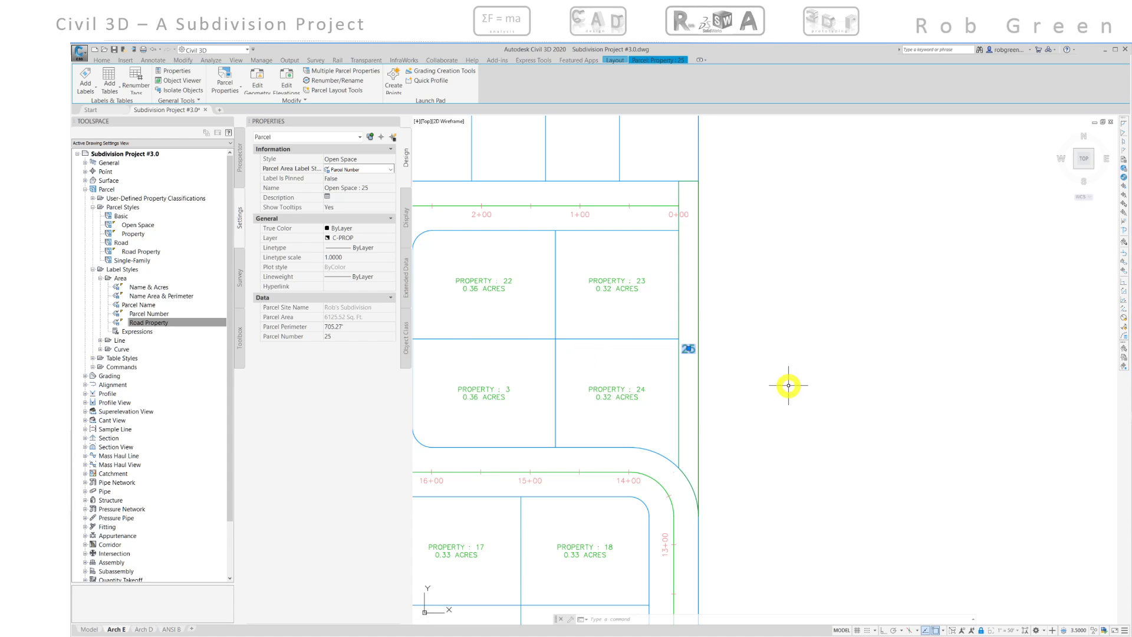
key(Escape)
Switch to the Echolan Estates PDF in Revu, examine the subdivision park and surrounding lots, and return to Civil 3D
middle_drag(791, 385, 796, 353)
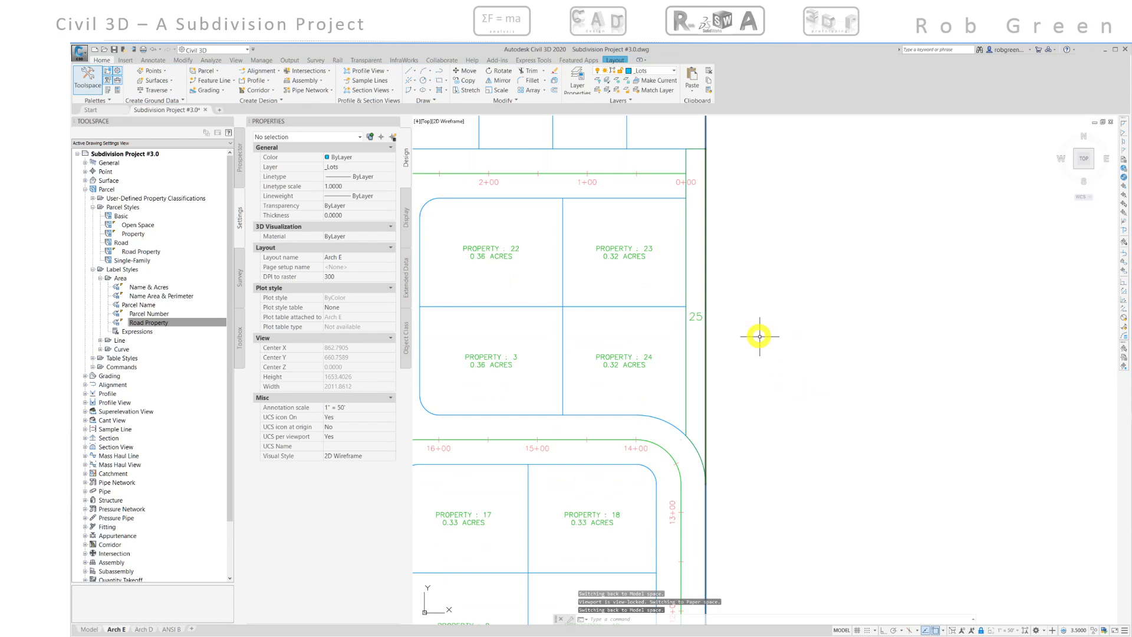
scroll(760, 336, down, 5)
middle_drag(813, 379, 823, 261)
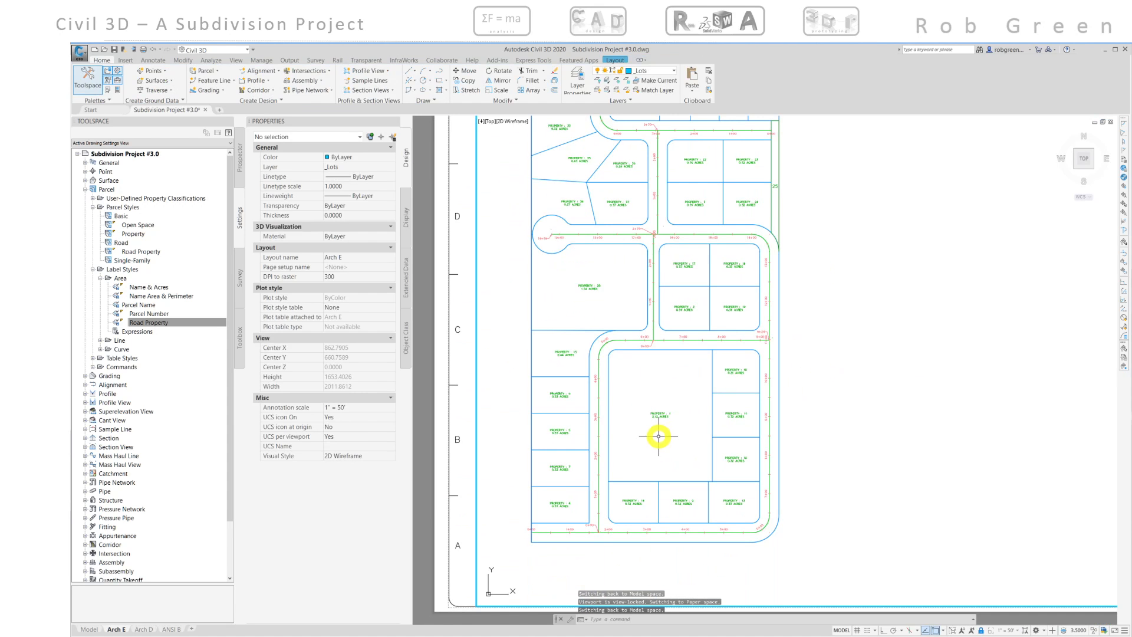
click(626, 635)
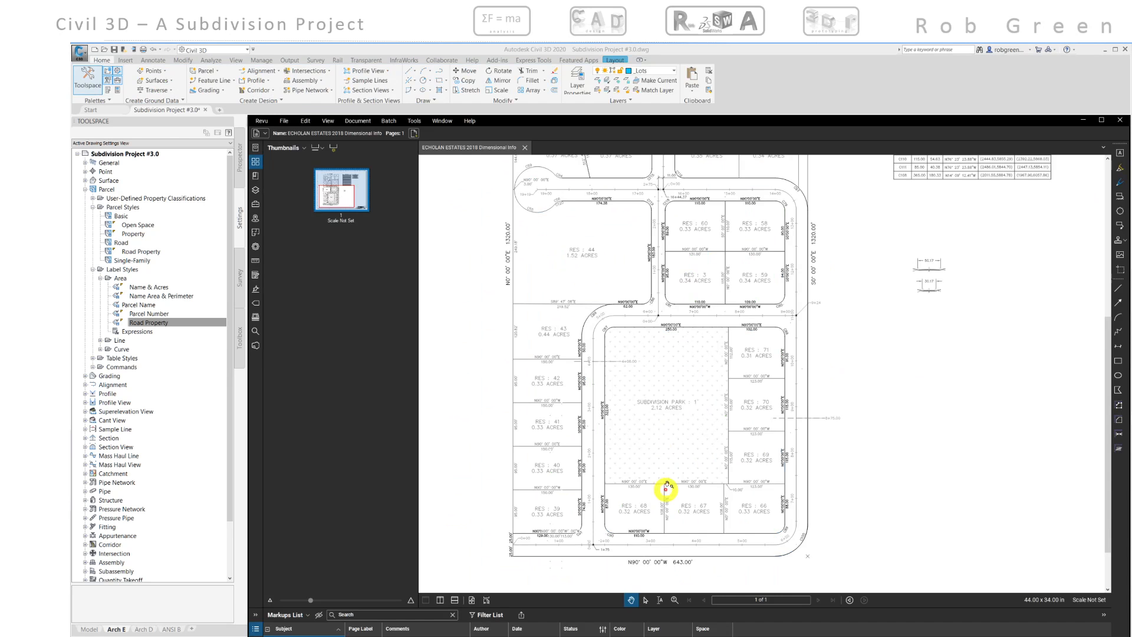
scroll(675, 432, up, 1)
drag(675, 432, 655, 405)
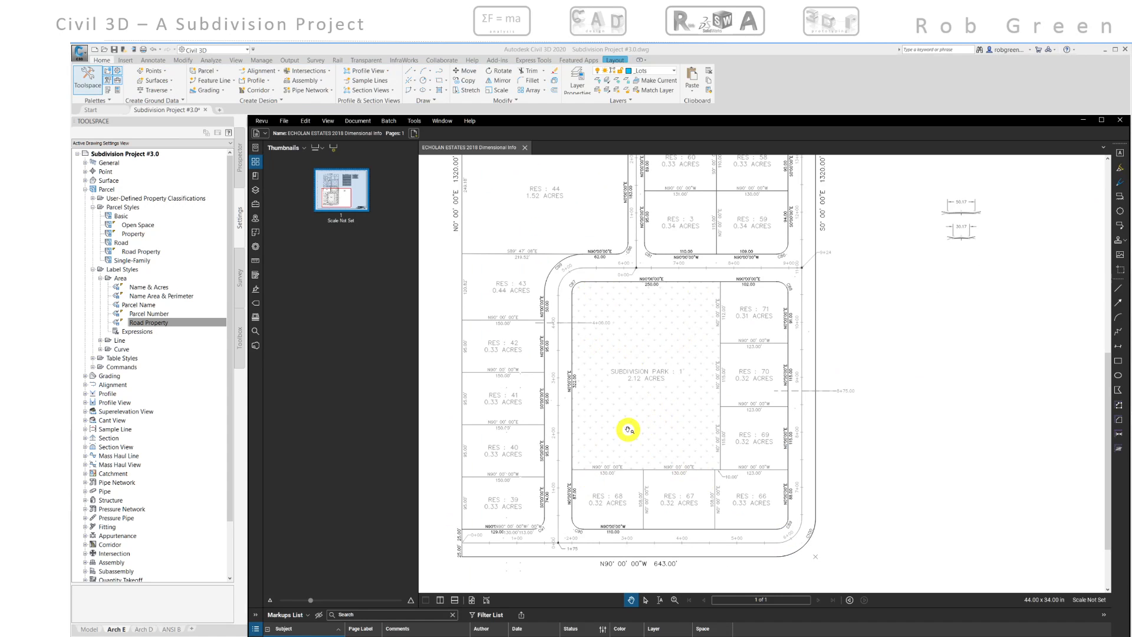
drag(628, 429, 712, 496)
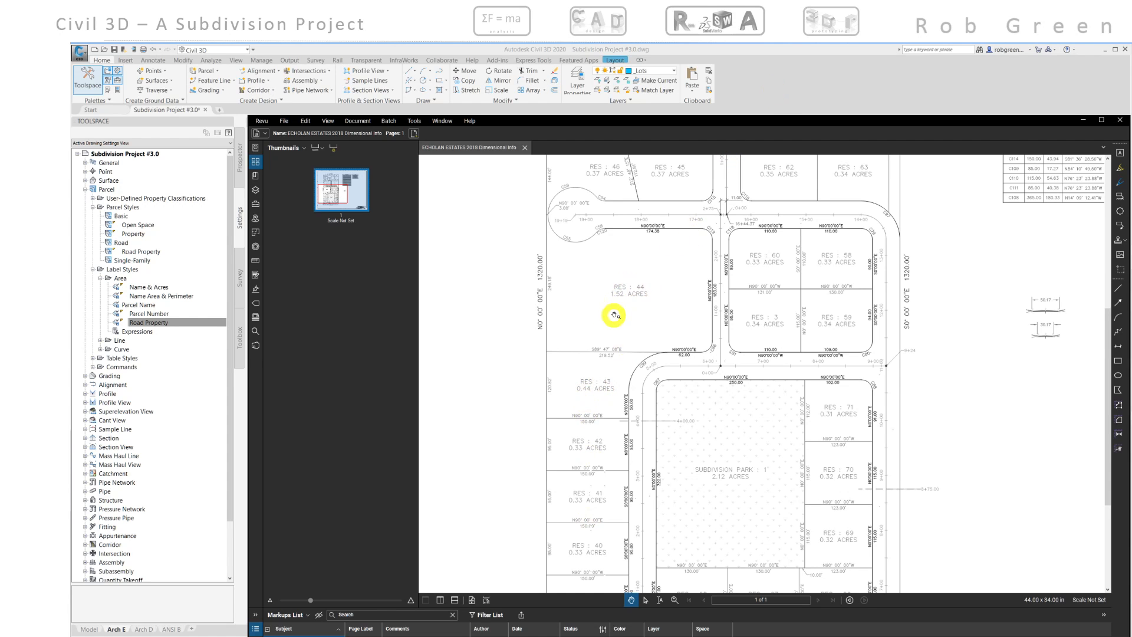
click(782, 96)
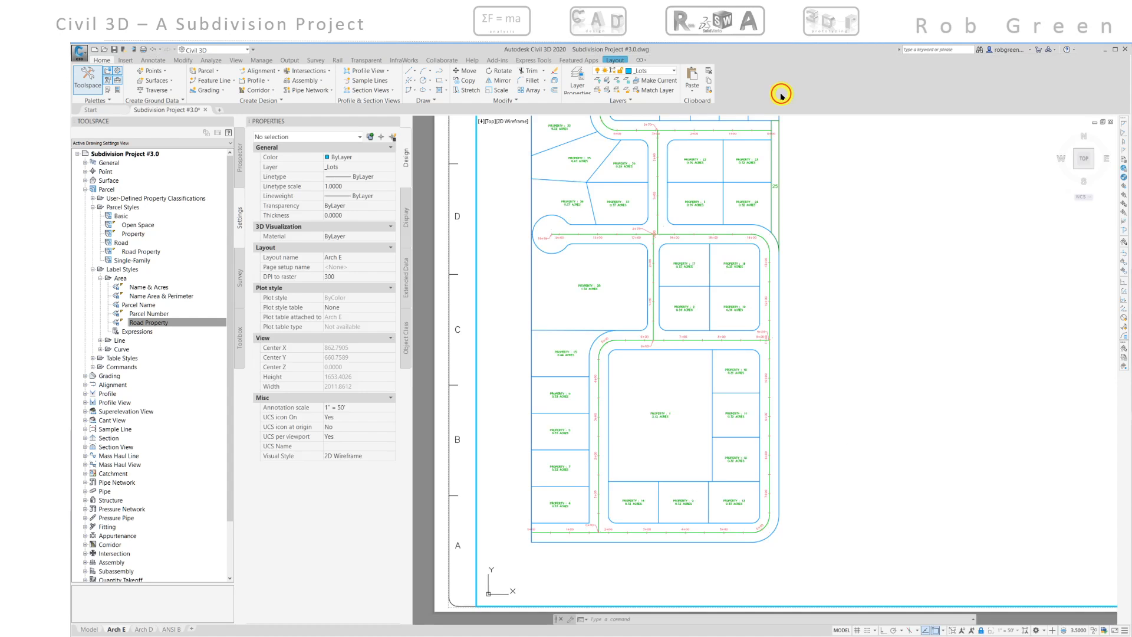
Copy the Property parcel style and name the copy Subdivision Park
scroll(657, 428, up, 4)
scroll(657, 428, up, 1)
middle_drag(657, 428, 709, 343)
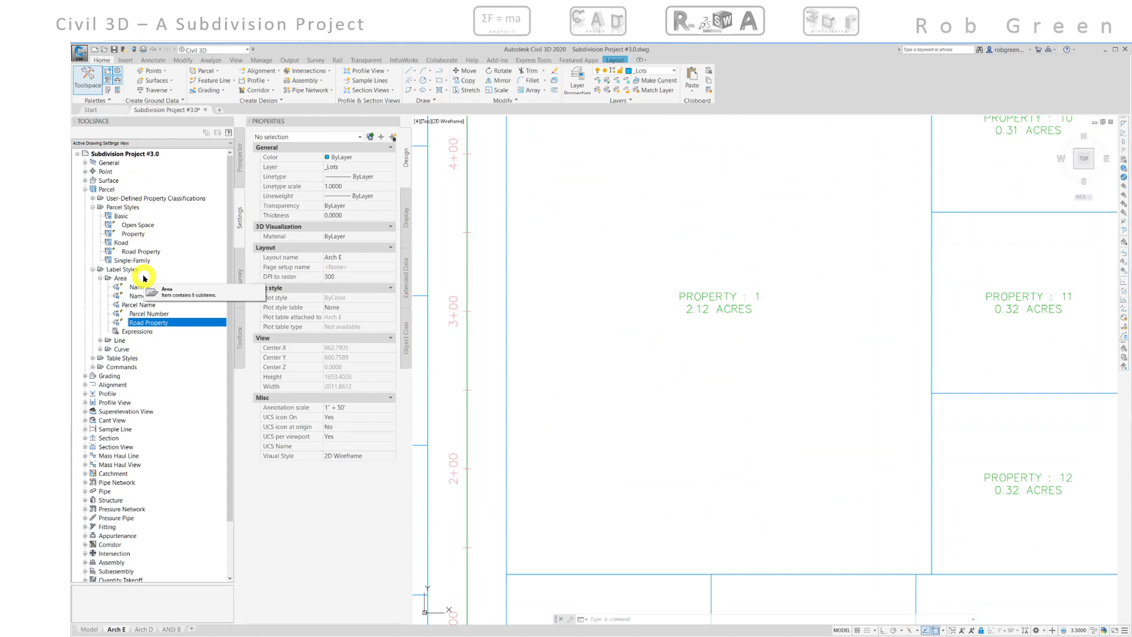
right_click(142, 234)
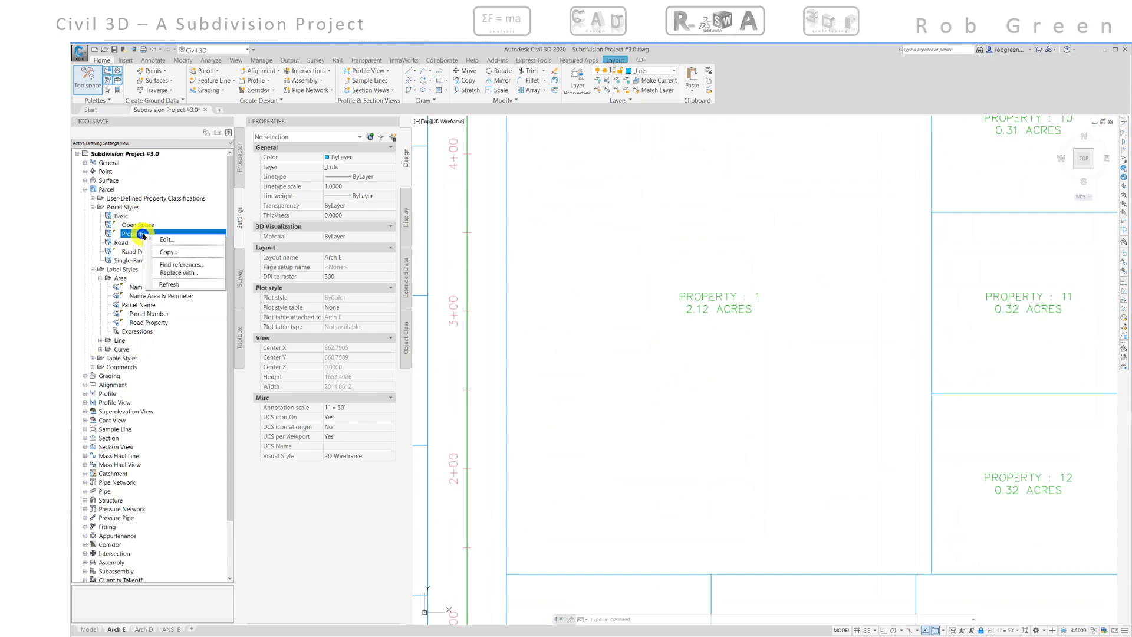
click(167, 252)
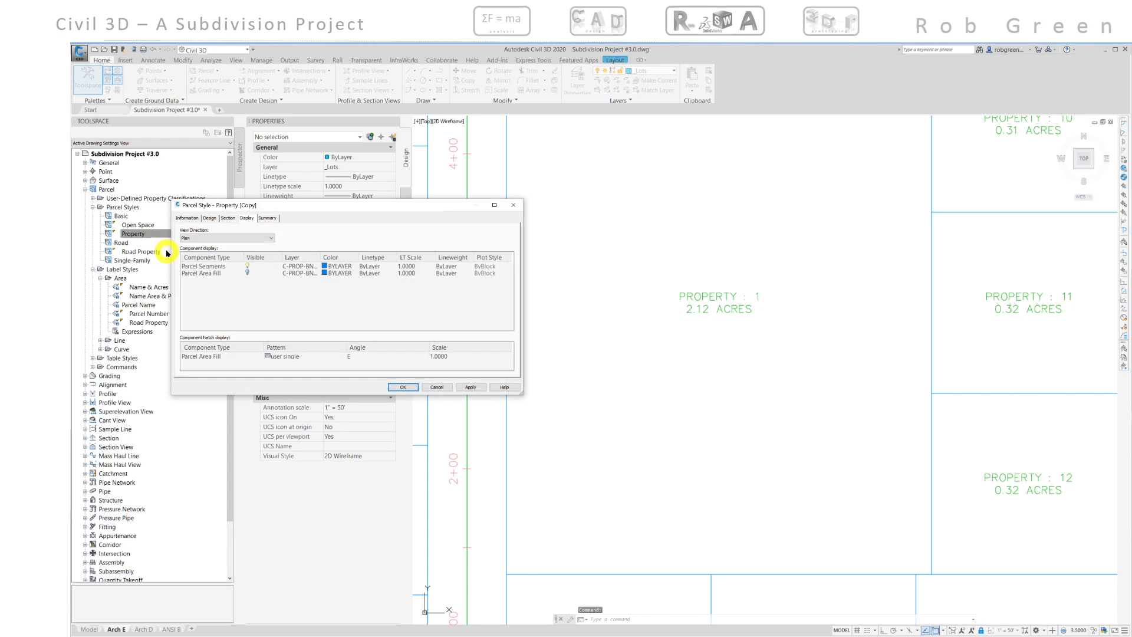
click(187, 219)
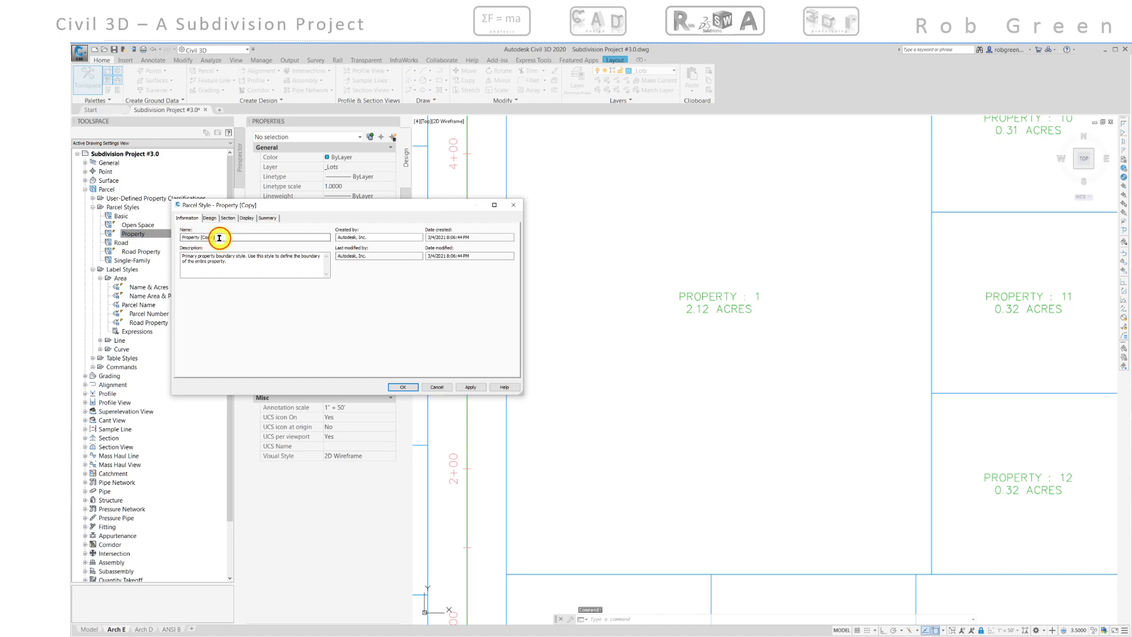
text(S)
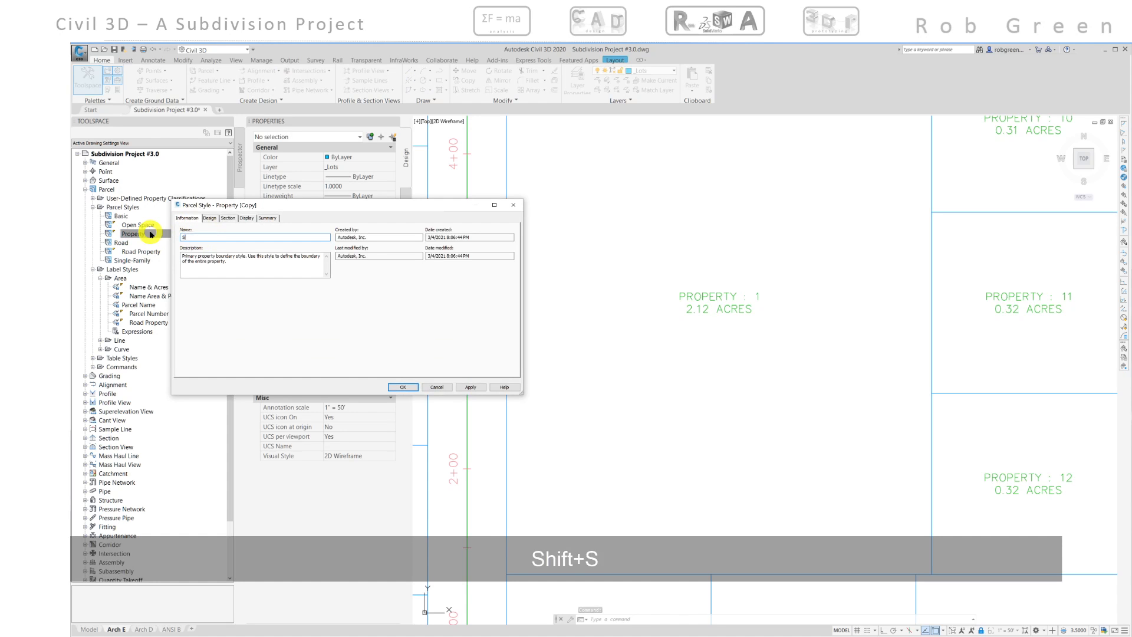
text(ubdivio)
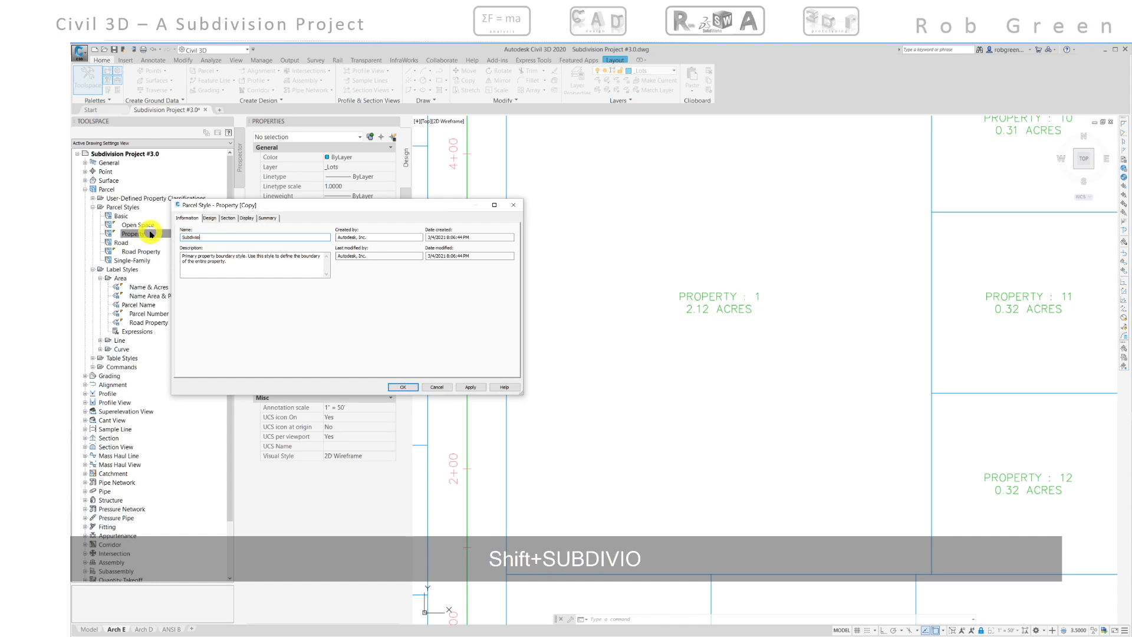
key(BackSpace)
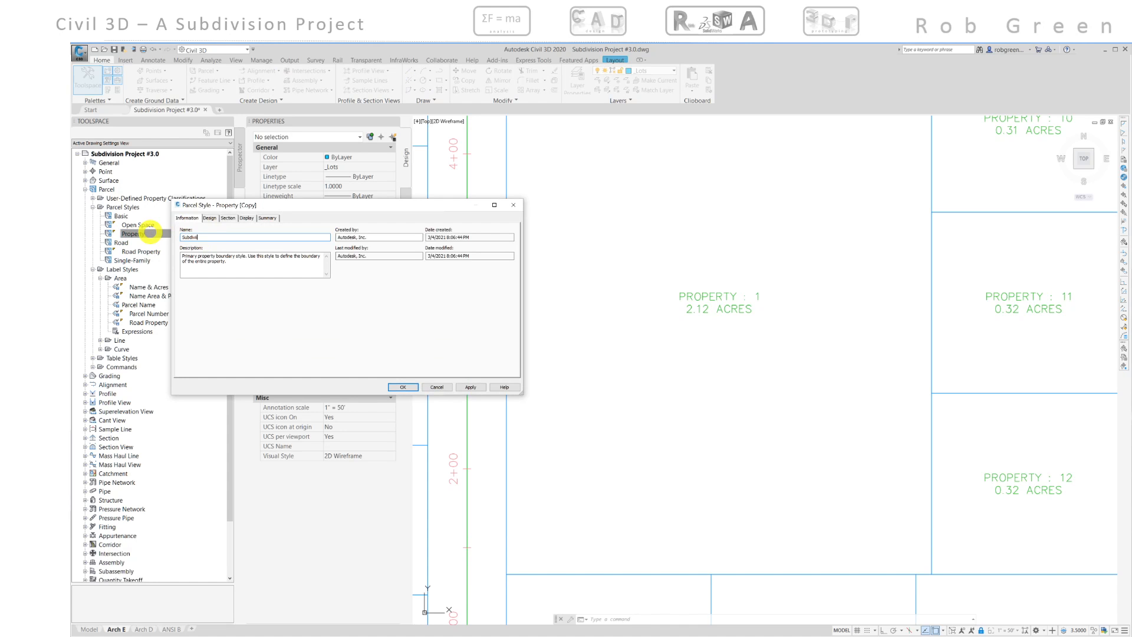
text(sion Park)
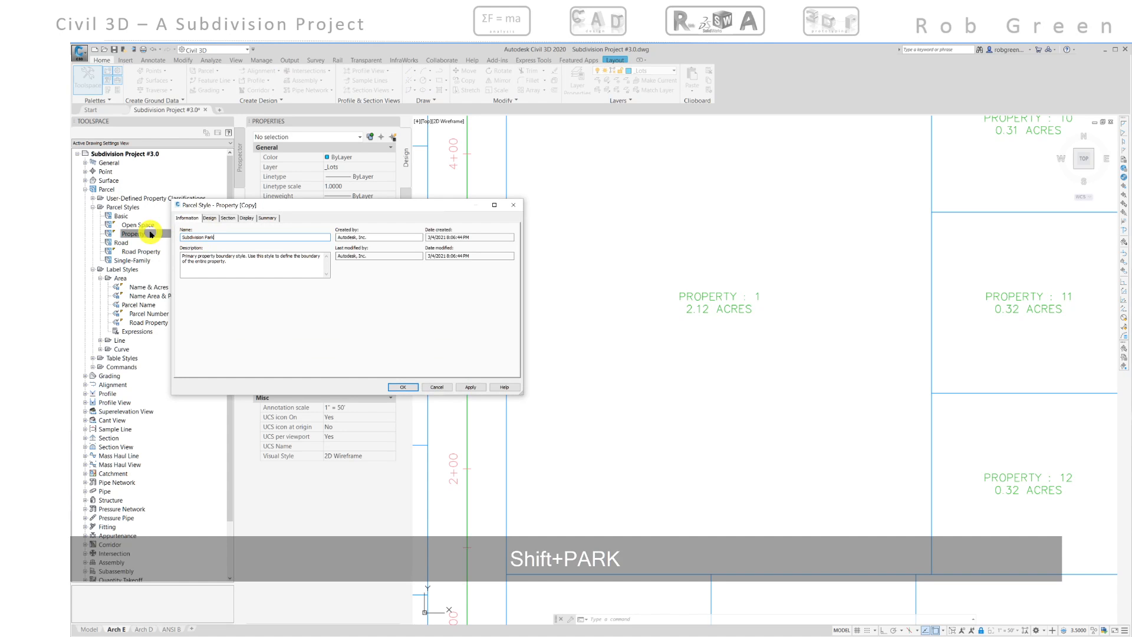
Enable Observe fill distance for the Subdivision Park style's pattern fill and set the fill distance to 75.00'
click(209, 218)
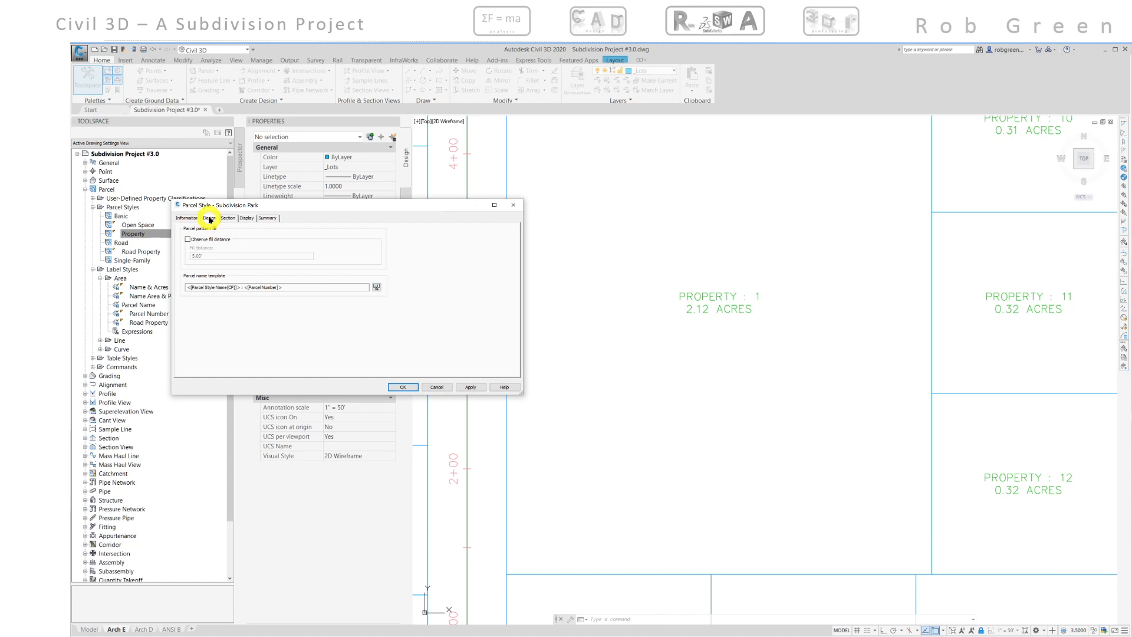
click(187, 240)
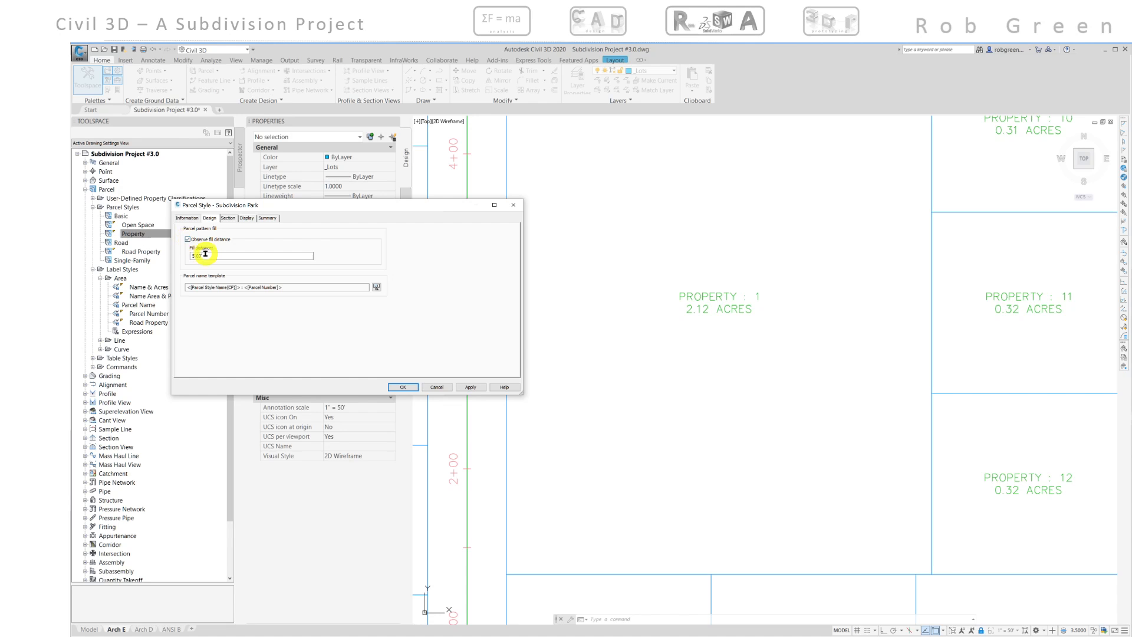
drag(210, 256, 181, 258)
Try to remove the Parcel Number field from the Subdivision Park style's parcel name template
click(294, 287)
drag(294, 287, 244, 287)
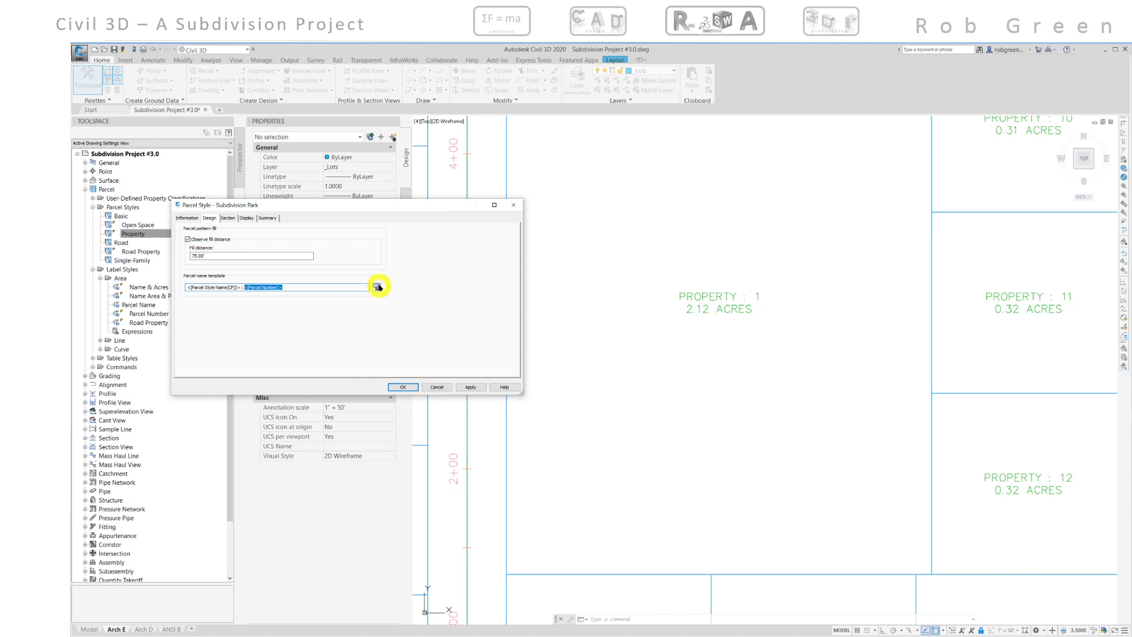
click(338, 288)
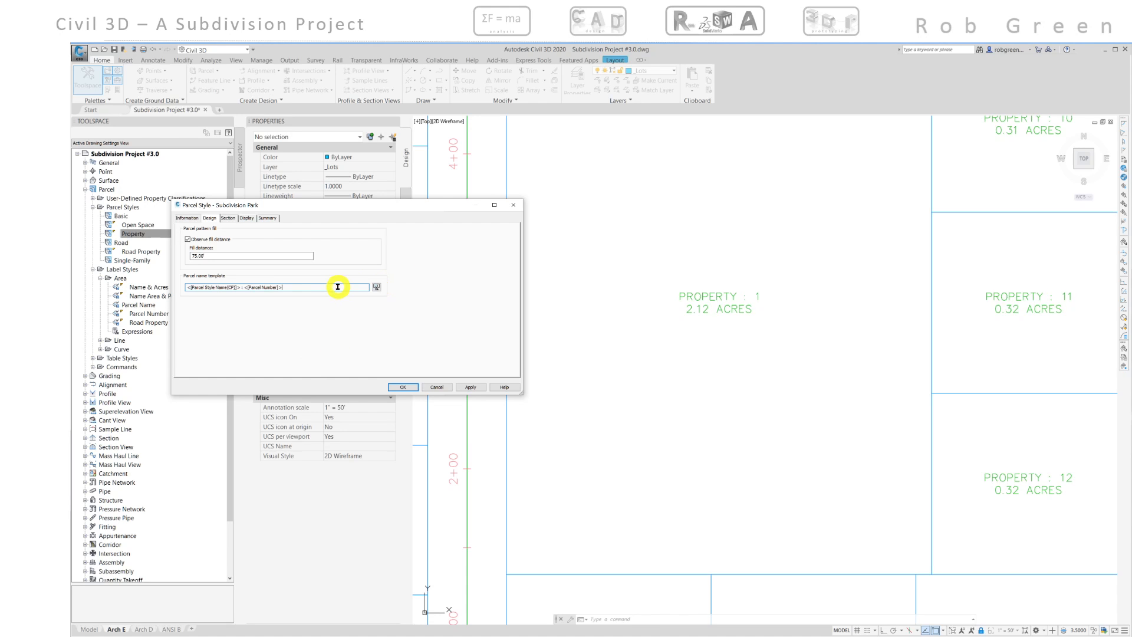
click(376, 287)
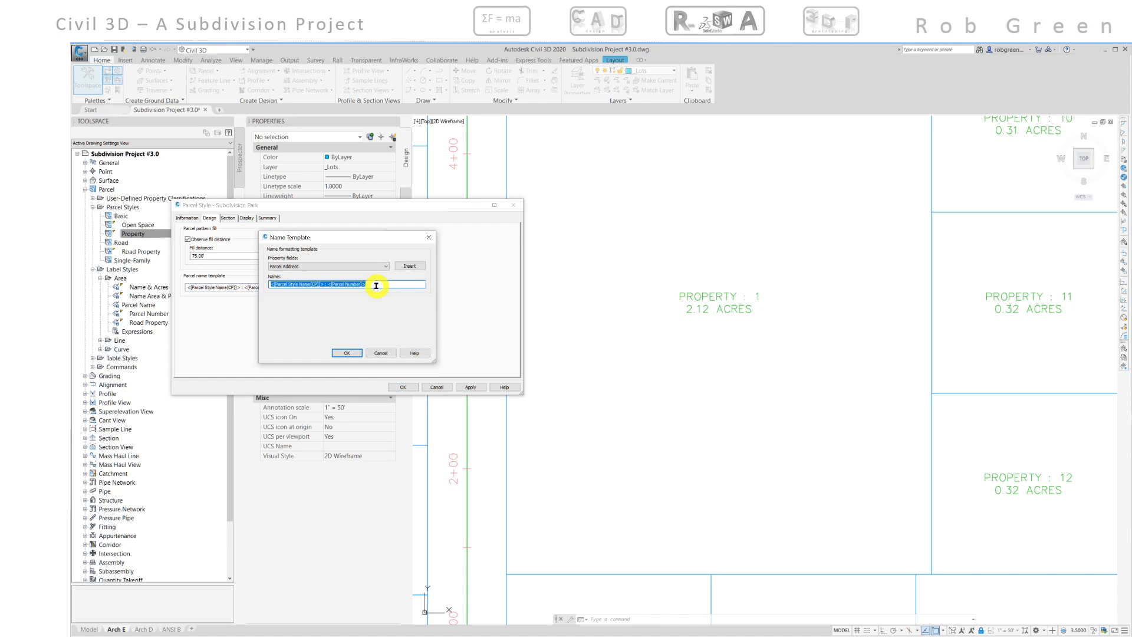
drag(374, 284, 329, 284)
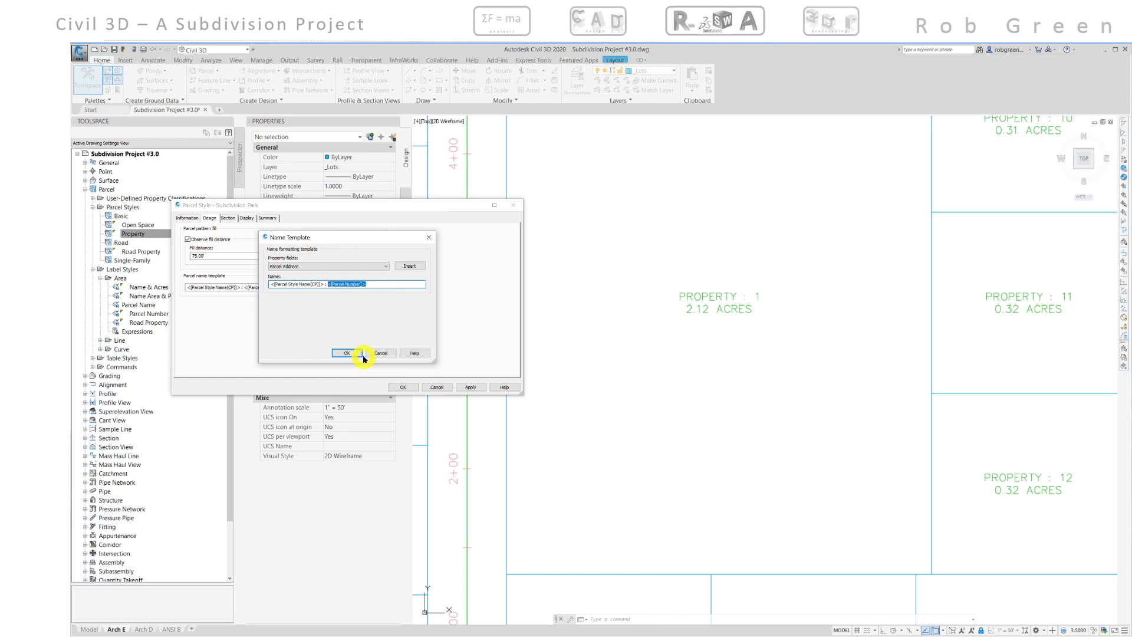
key(Delete)
click(348, 353)
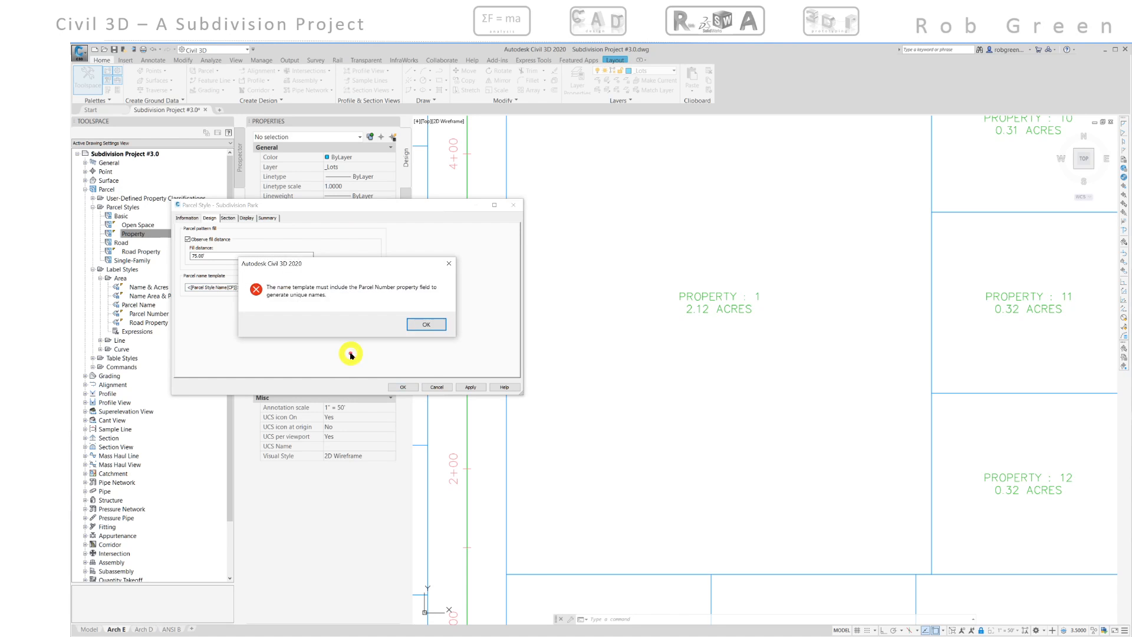
click(426, 324)
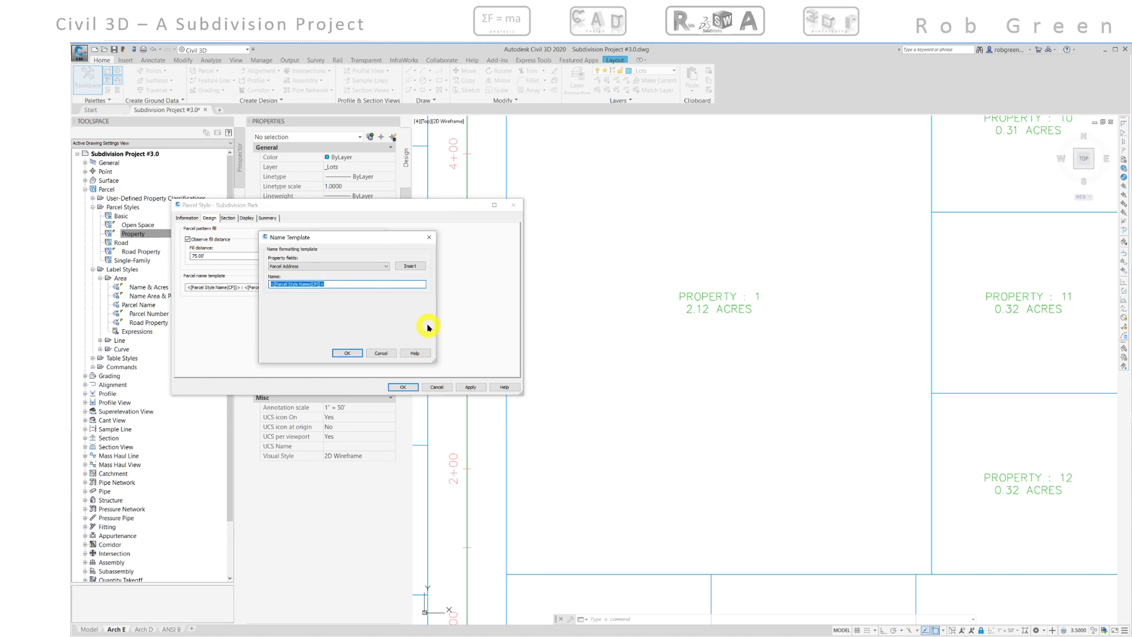
click(381, 353)
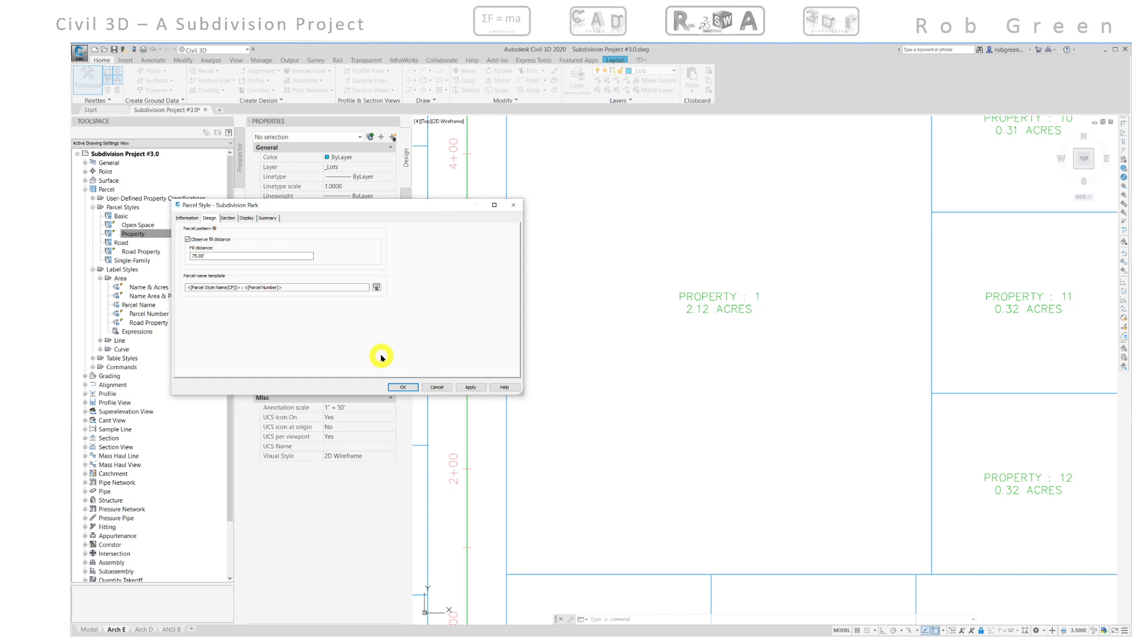
Turn on Parcel Area Fill visibility in the Subdivision Park style's plan display
click(229, 219)
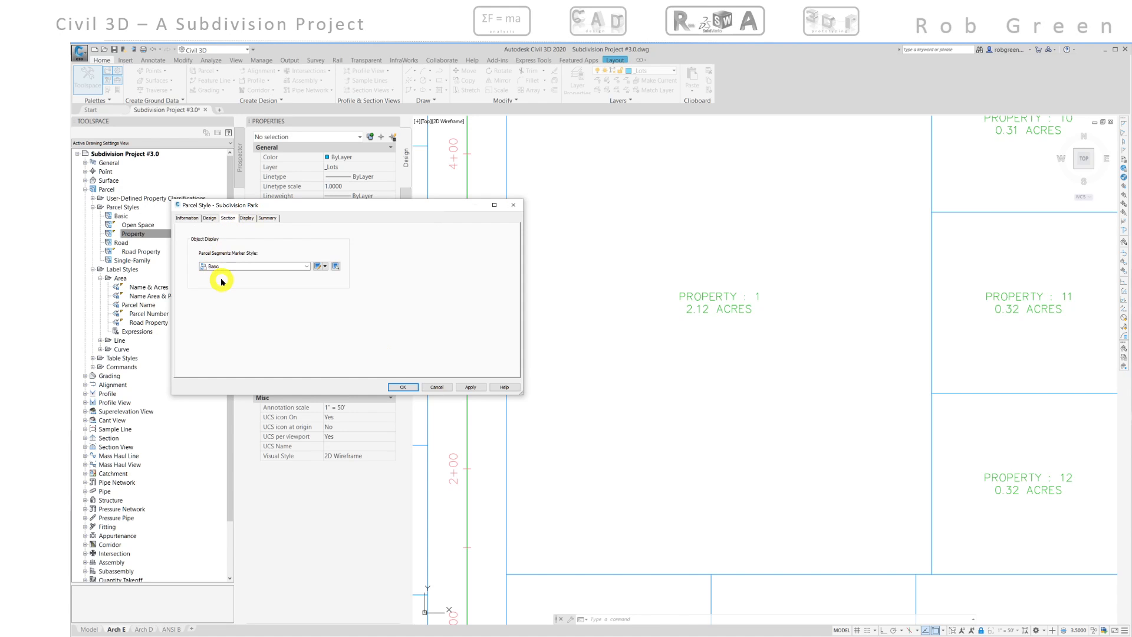
click(247, 218)
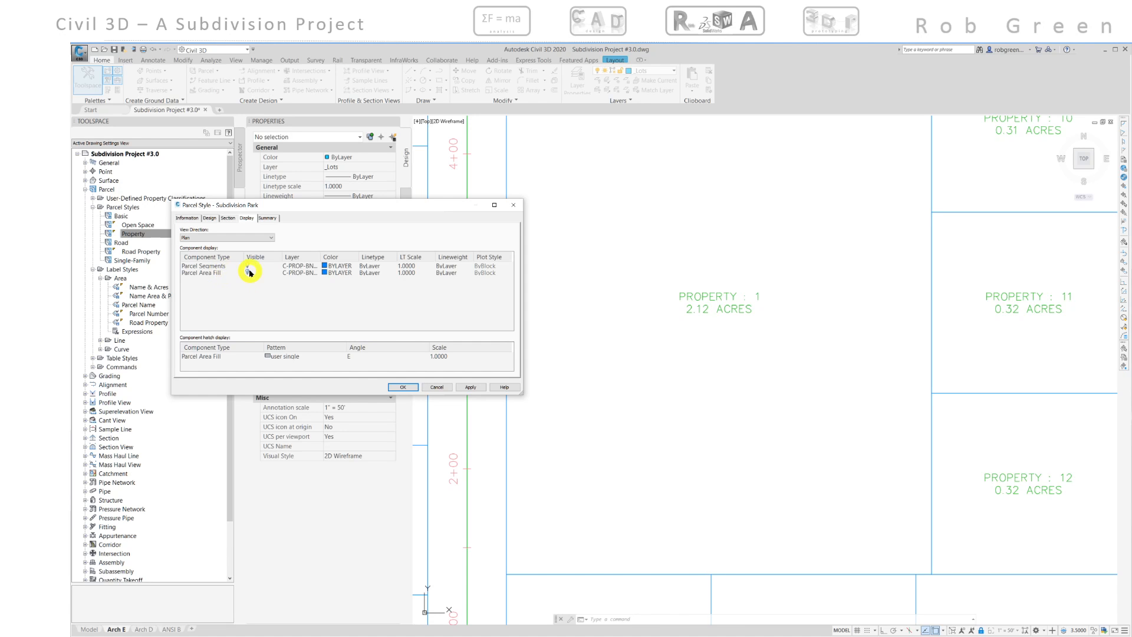
click(247, 273)
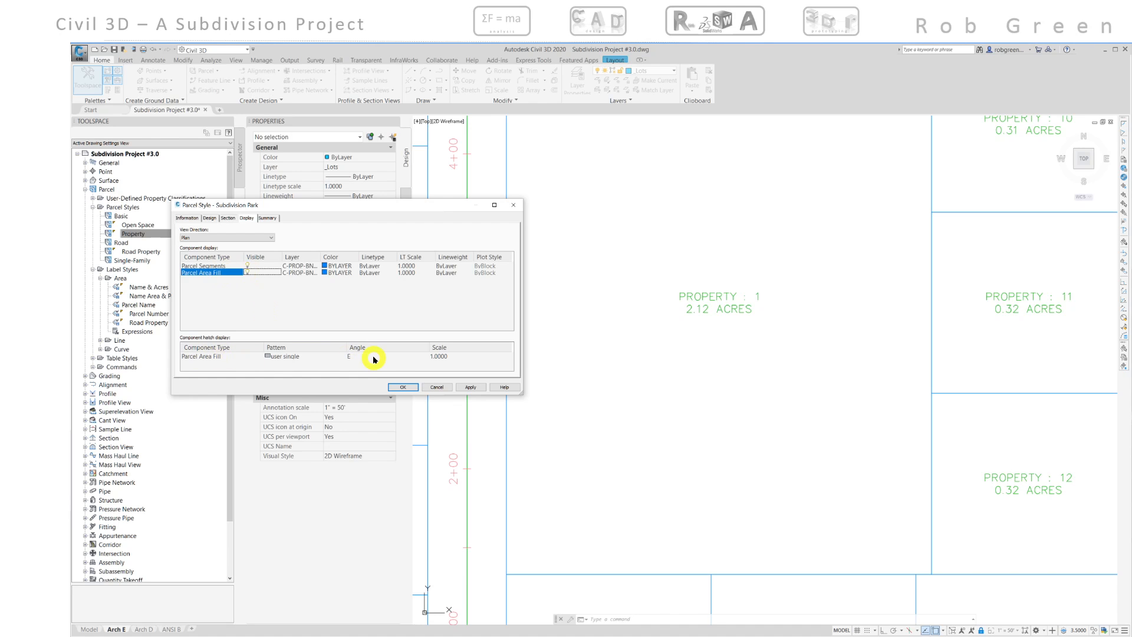
click(282, 356)
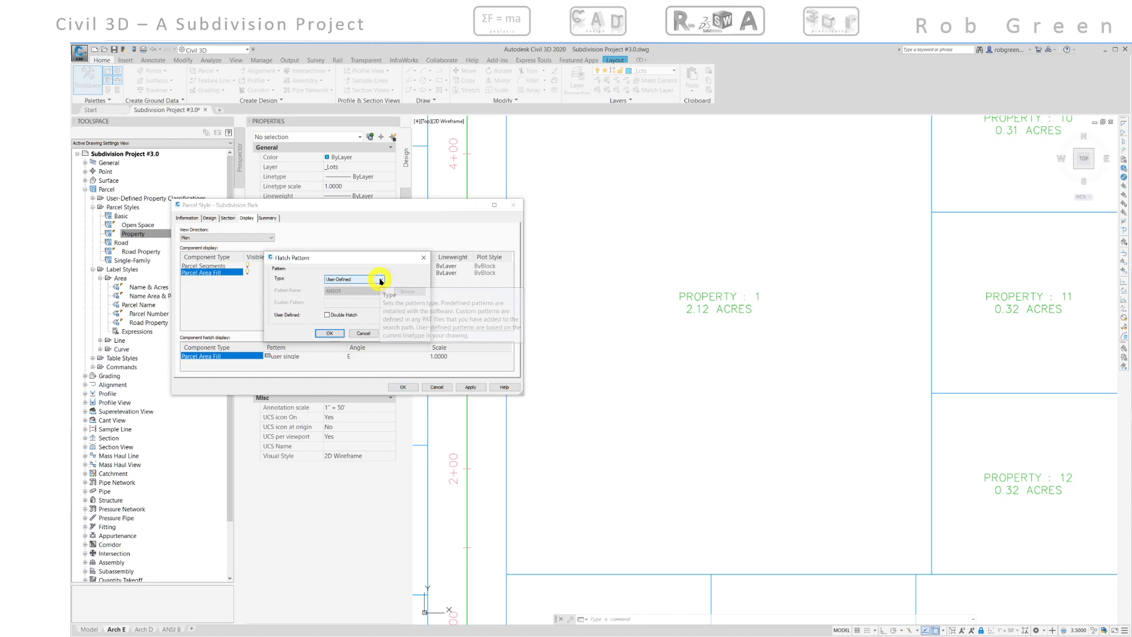
click(380, 279)
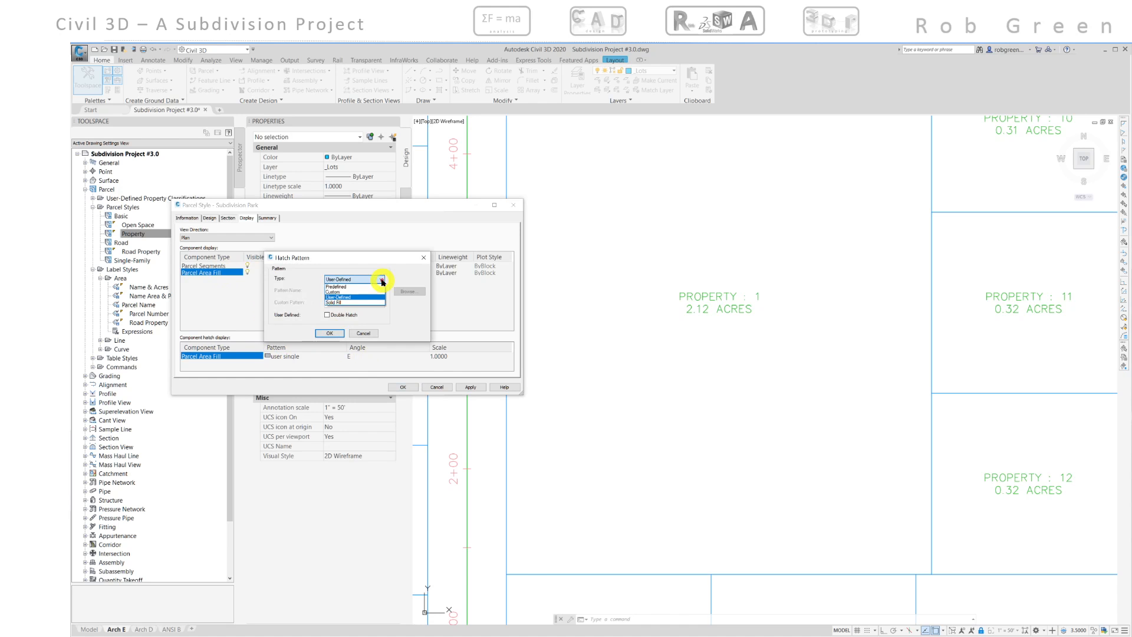
click(381, 281)
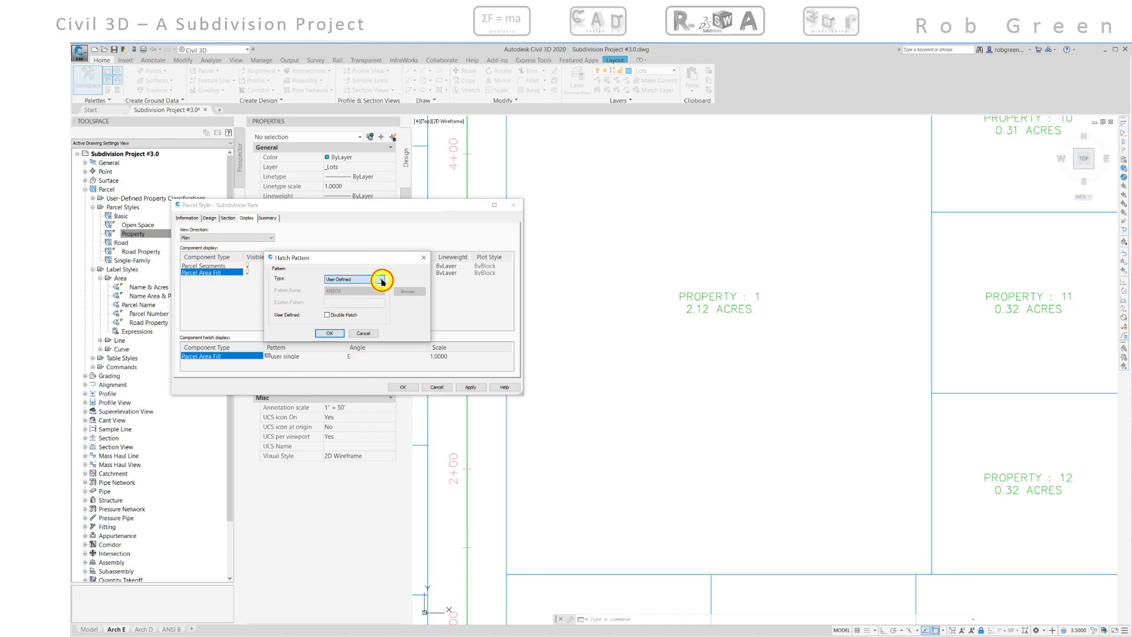
click(332, 334)
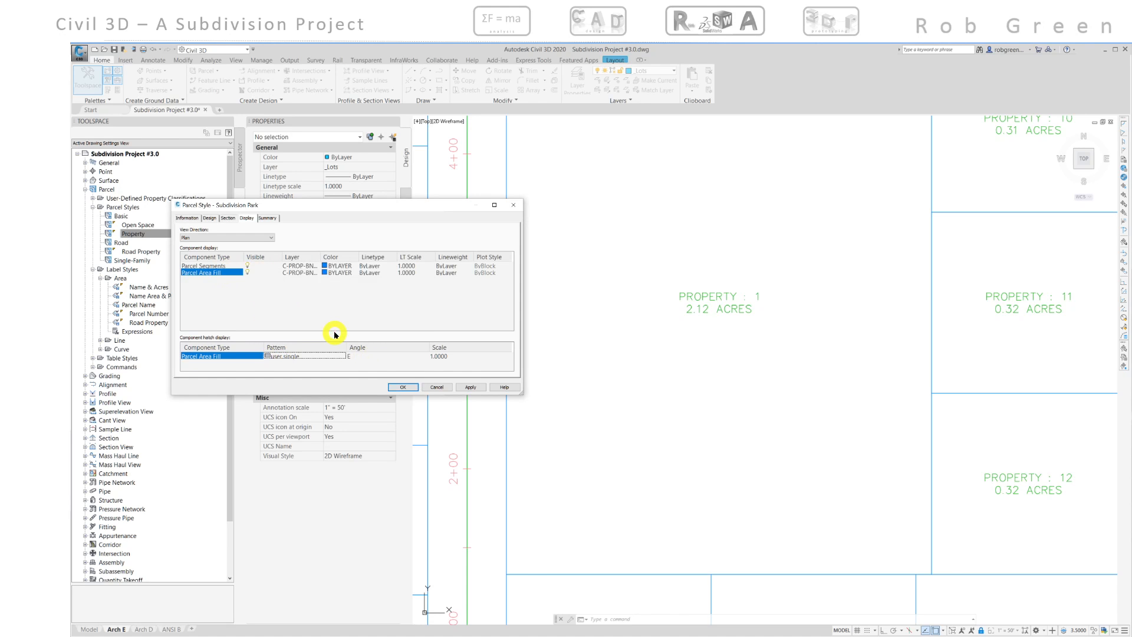
Set the Parcel Area Fill hatch pattern to the Predefined type with the GRASS pattern
click(311, 357)
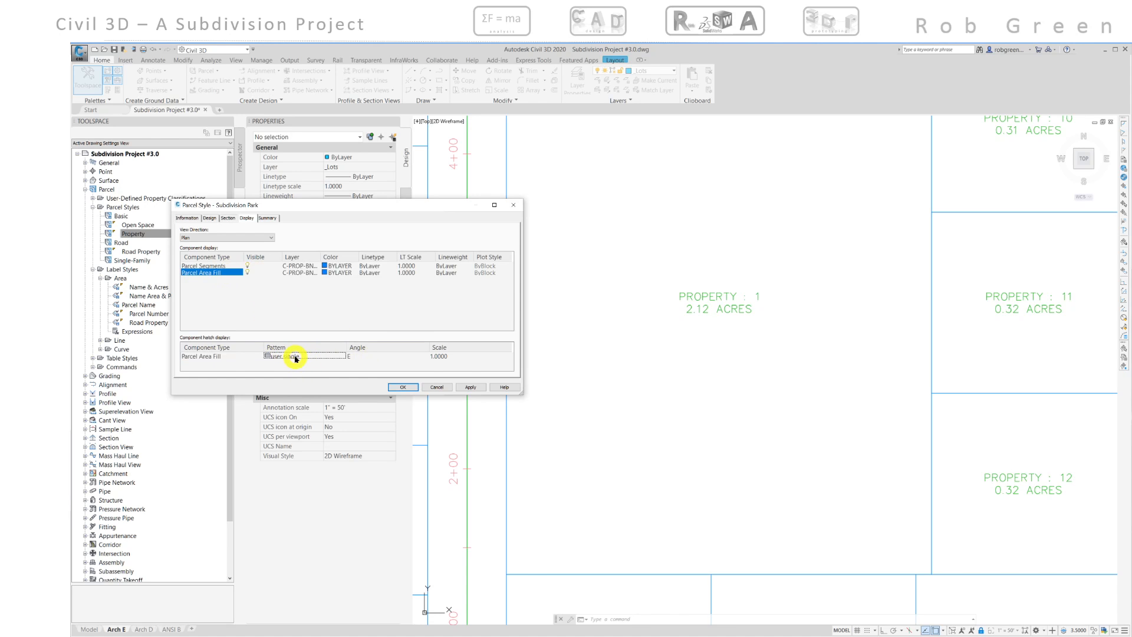
click(295, 358)
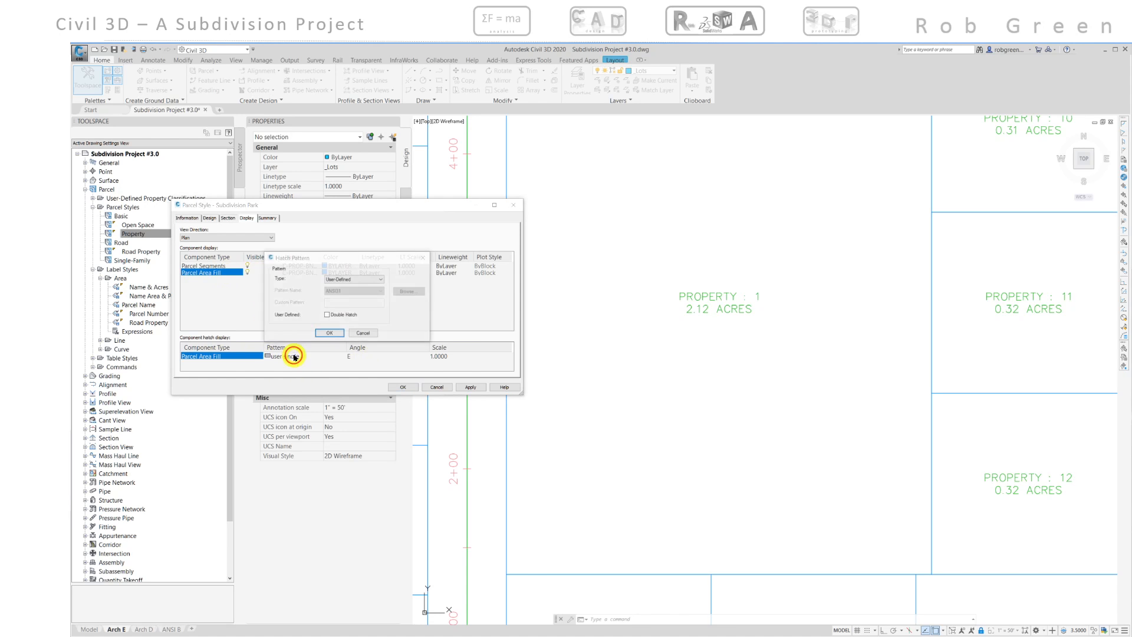
click(361, 280)
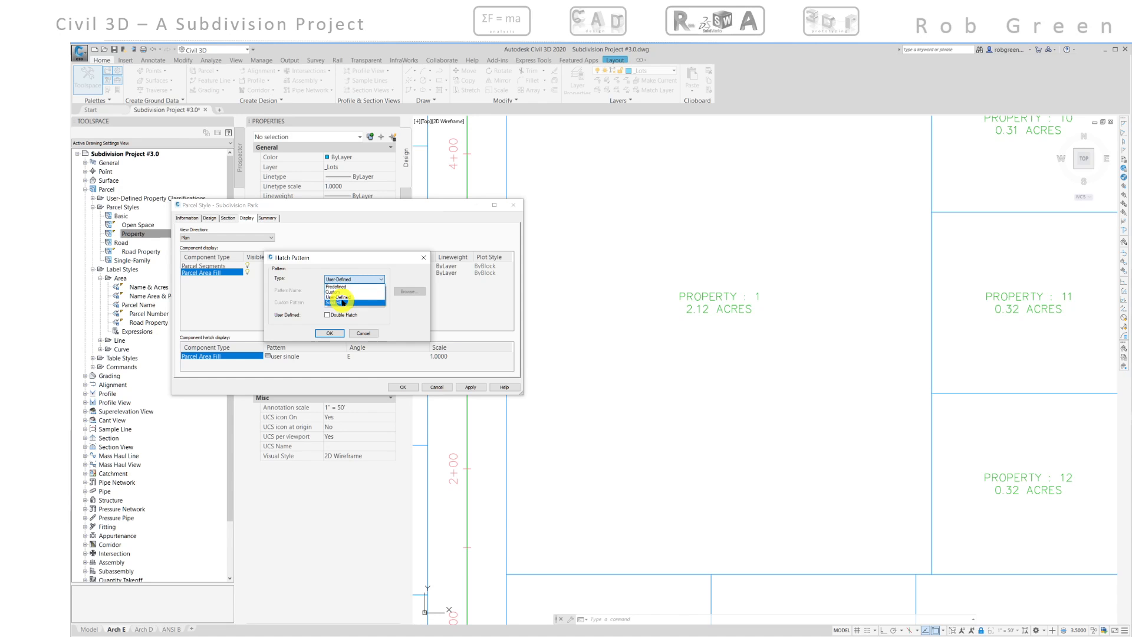
click(339, 293)
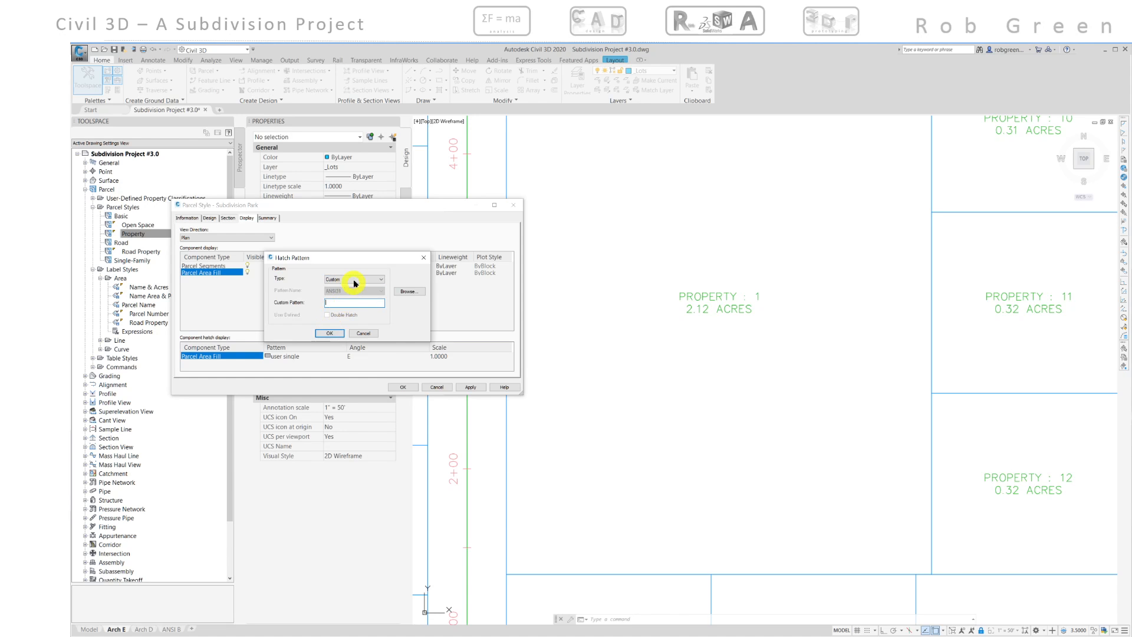
click(352, 280)
click(344, 297)
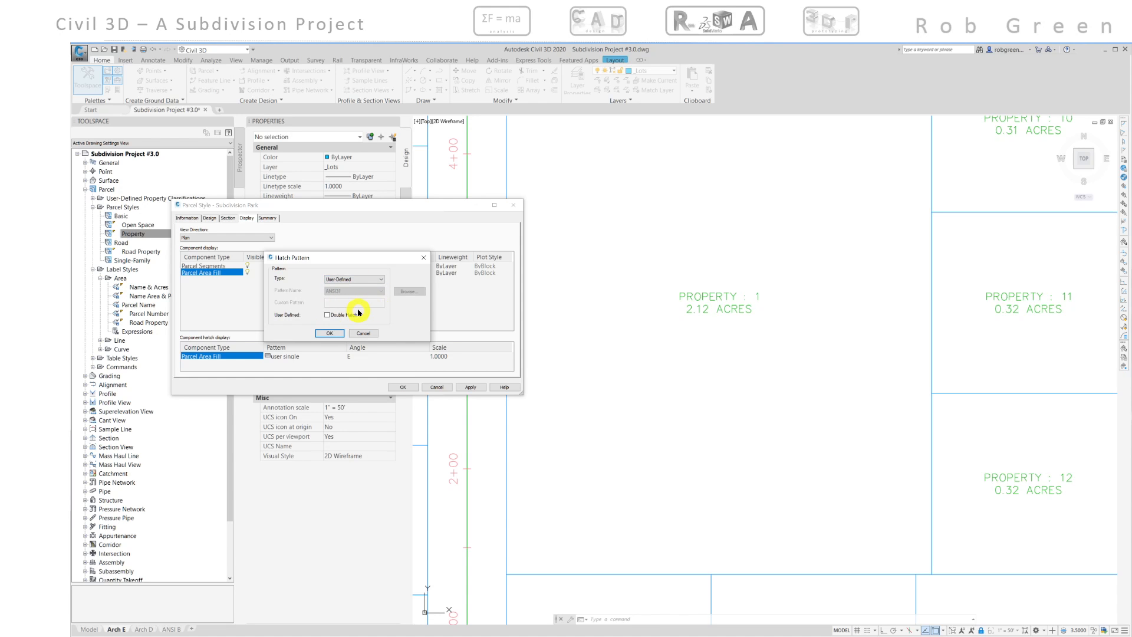
click(373, 277)
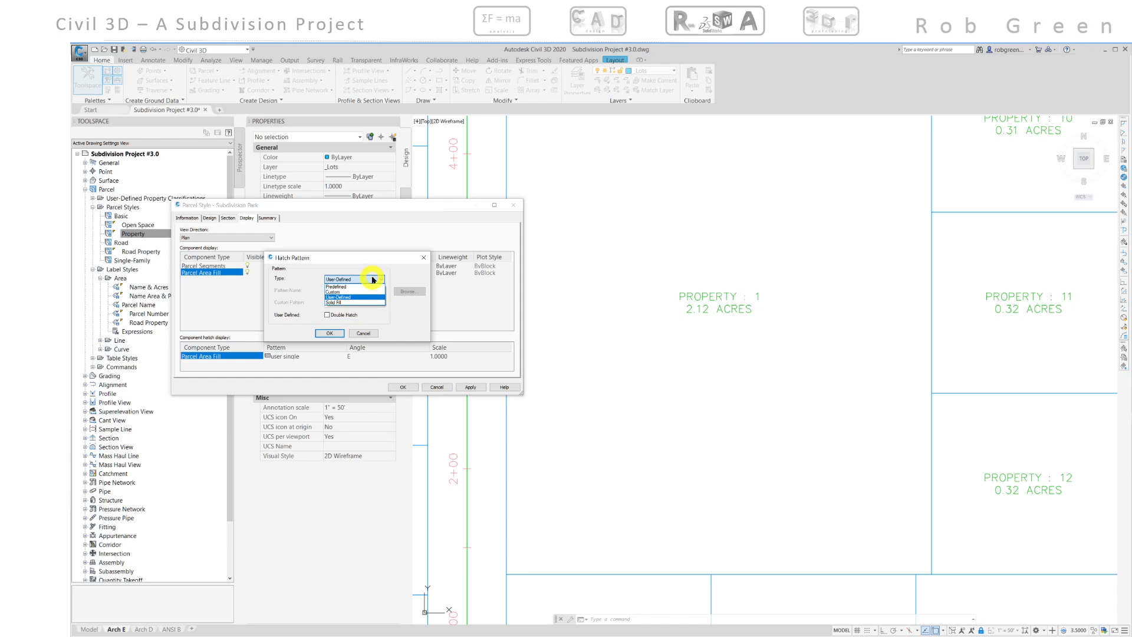
click(345, 287)
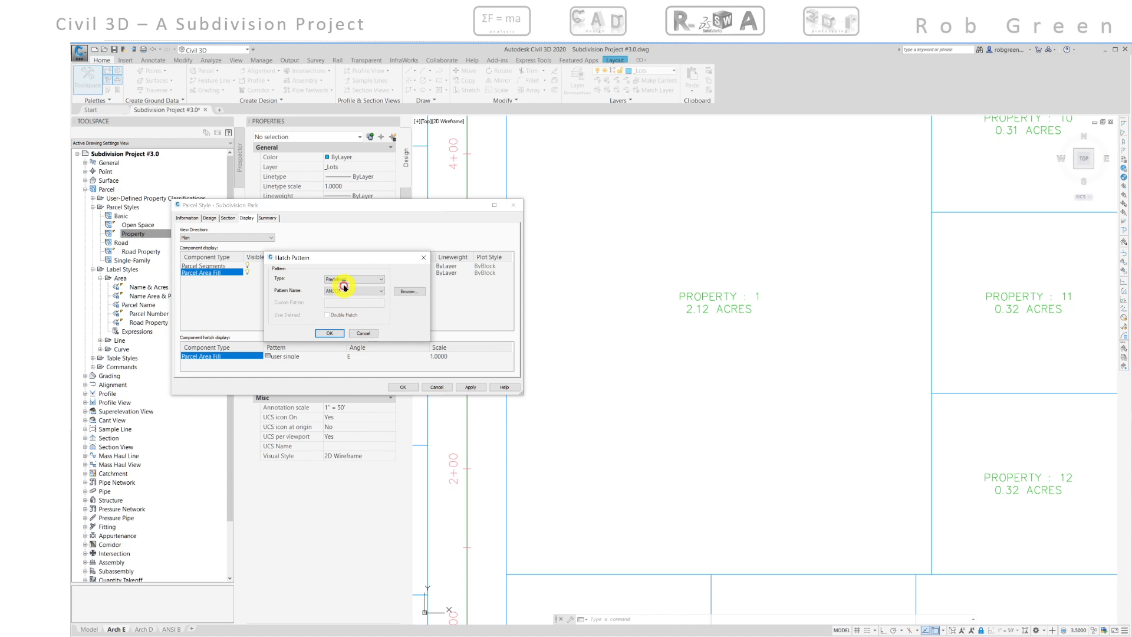
click(374, 292)
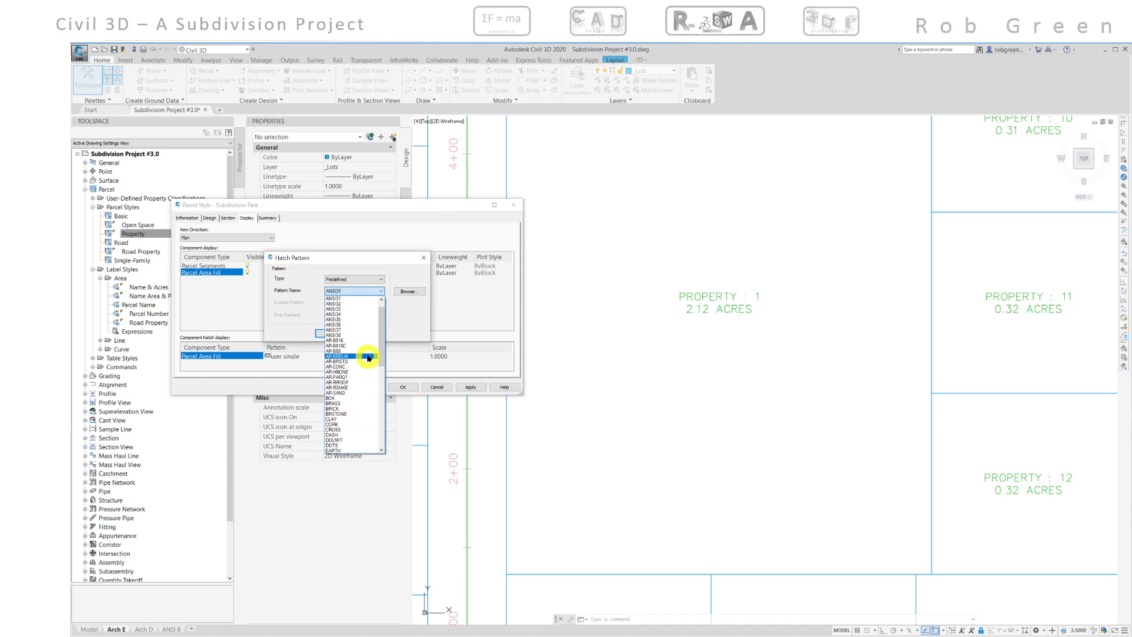
drag(384, 336, 382, 364)
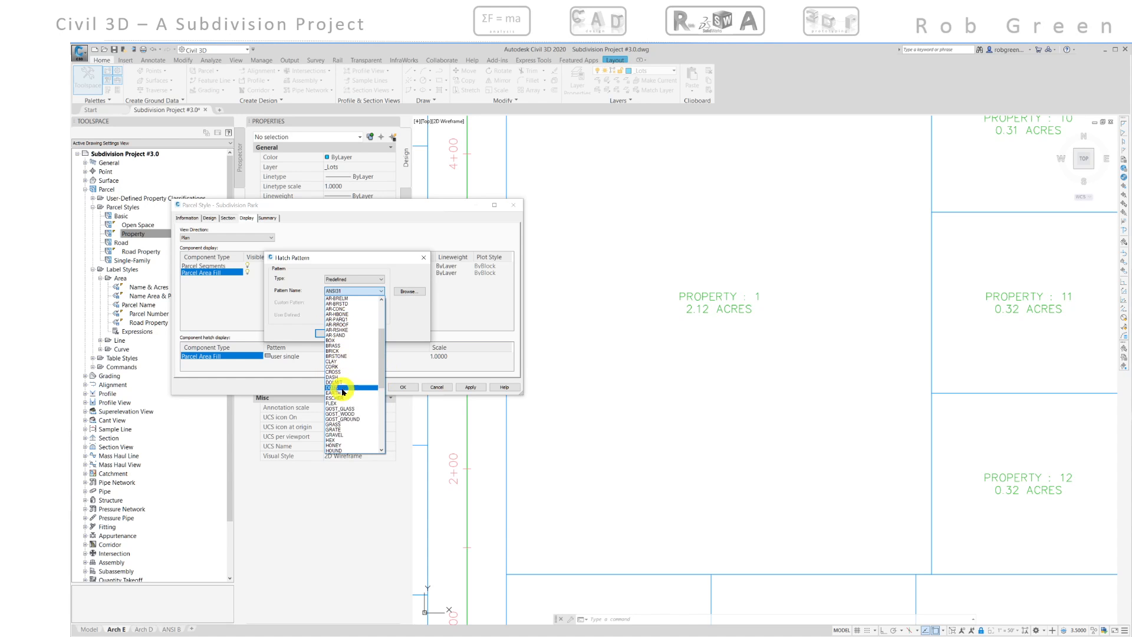
click(349, 424)
click(336, 334)
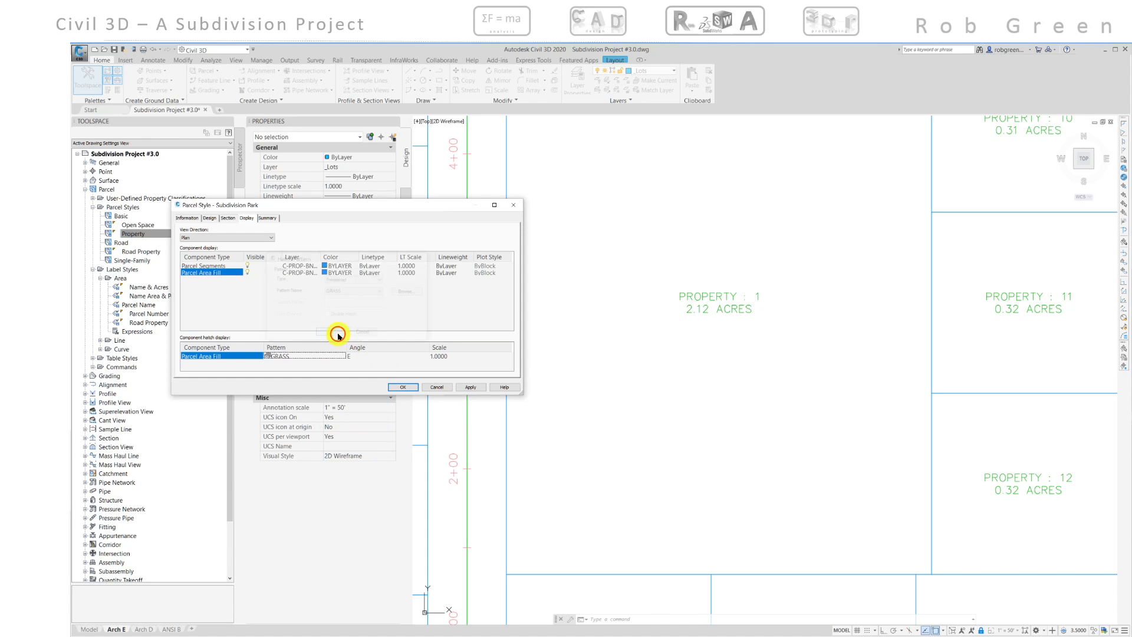
Set the Parcel Area Fill hatch scale to 10 and save the Subdivision Park parcel style
click(438, 357)
drag(454, 356, 421, 356)
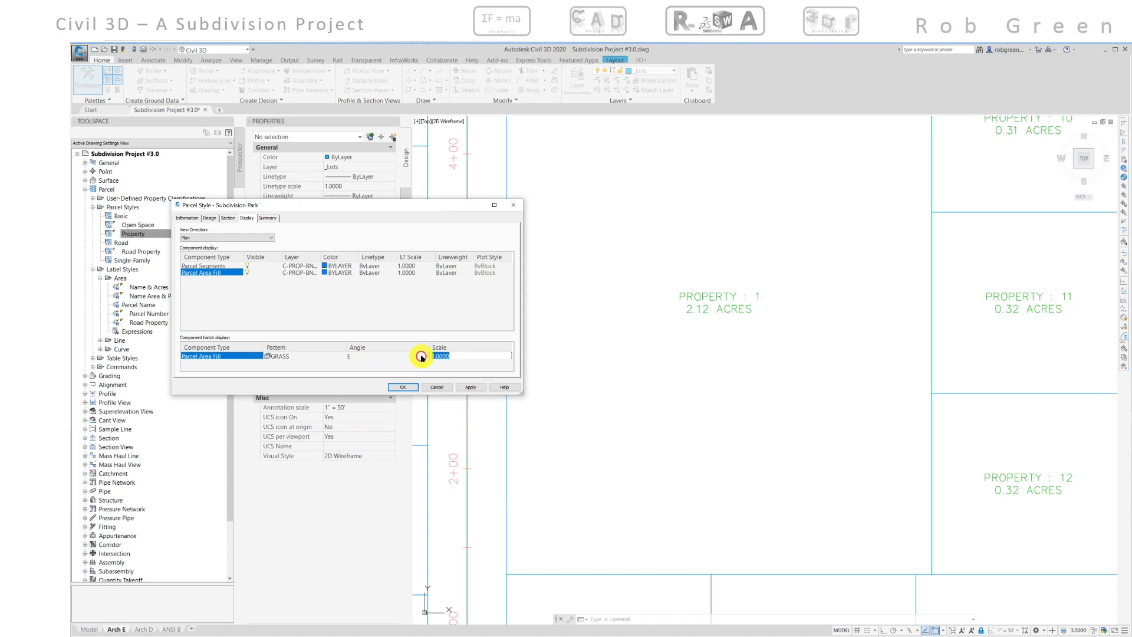
text(10)
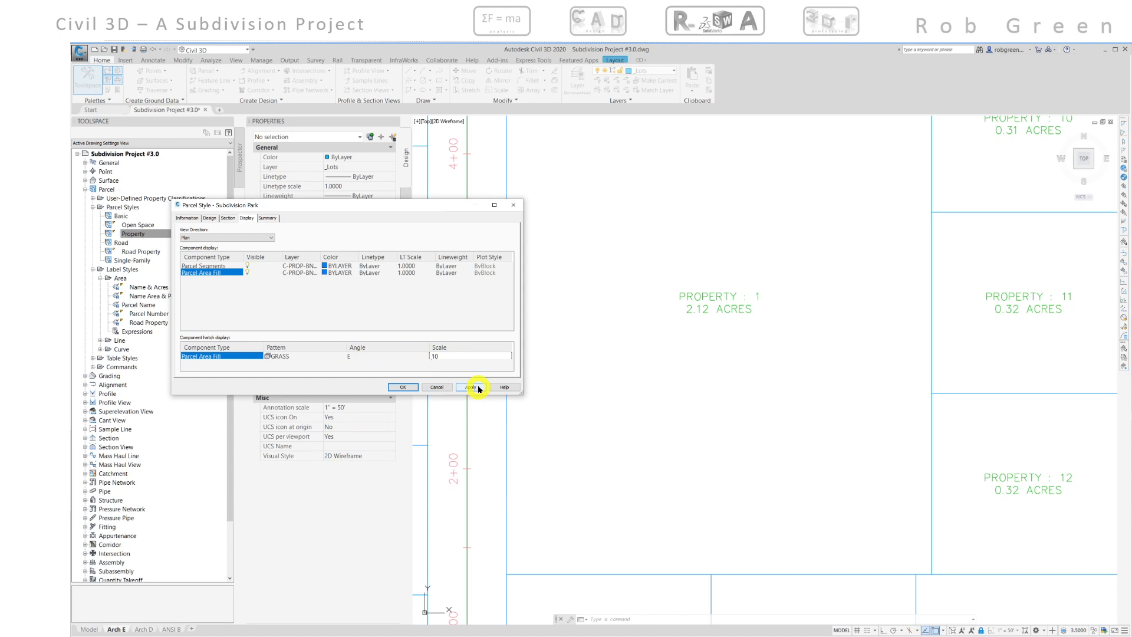
click(404, 387)
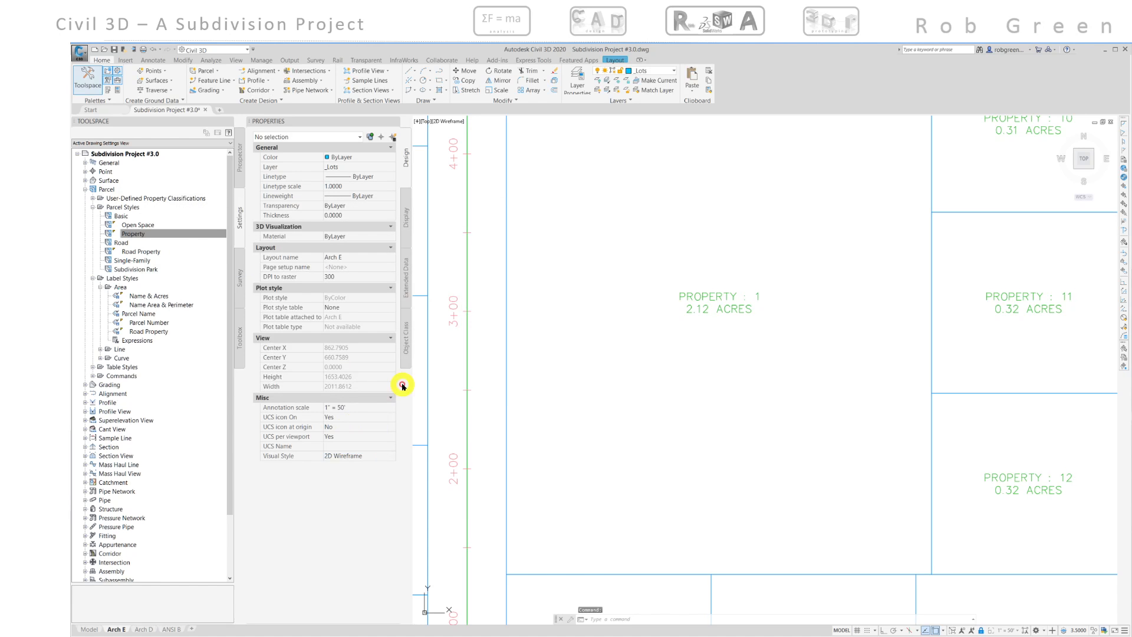
Copy the Road Property area label style and name the copy Subdivision Park
click(147, 237)
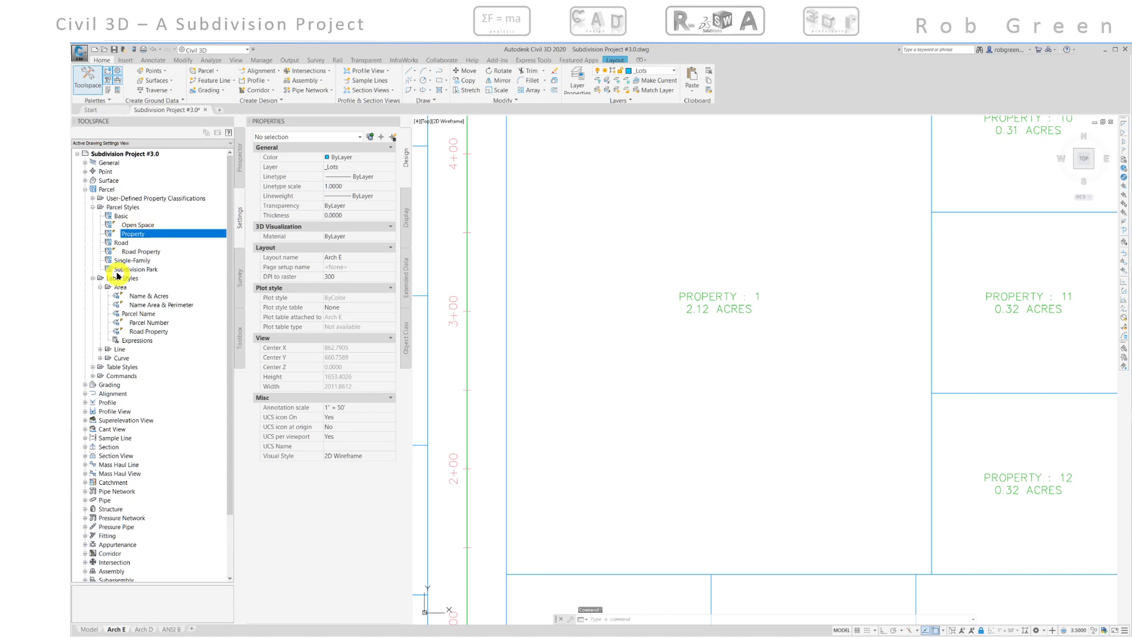
mouse_move(125, 273)
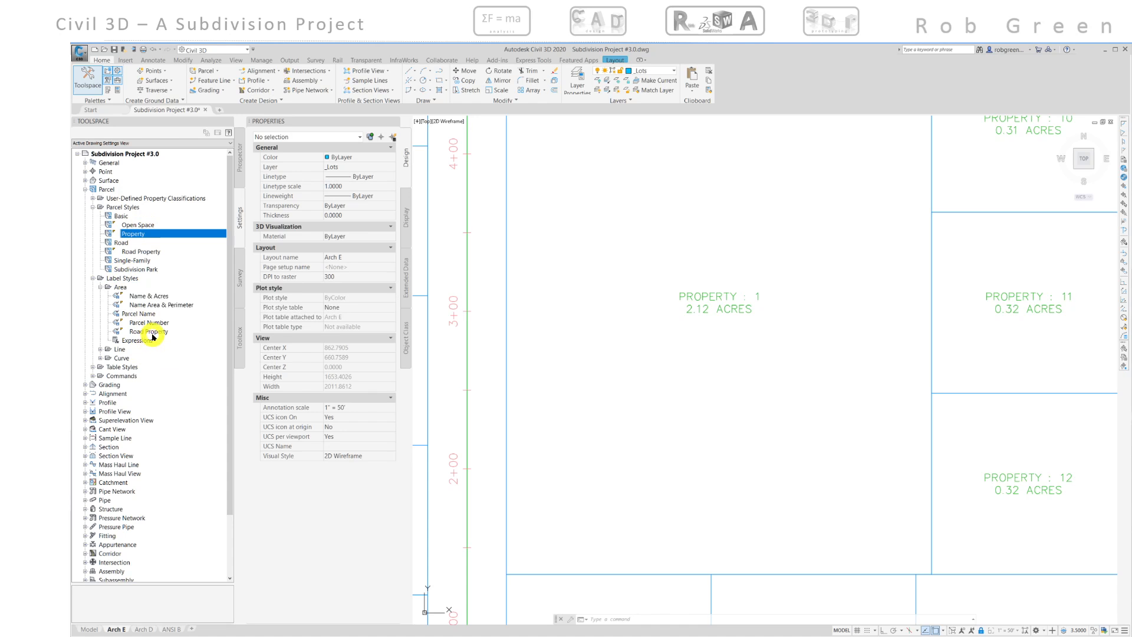
right_click(154, 333)
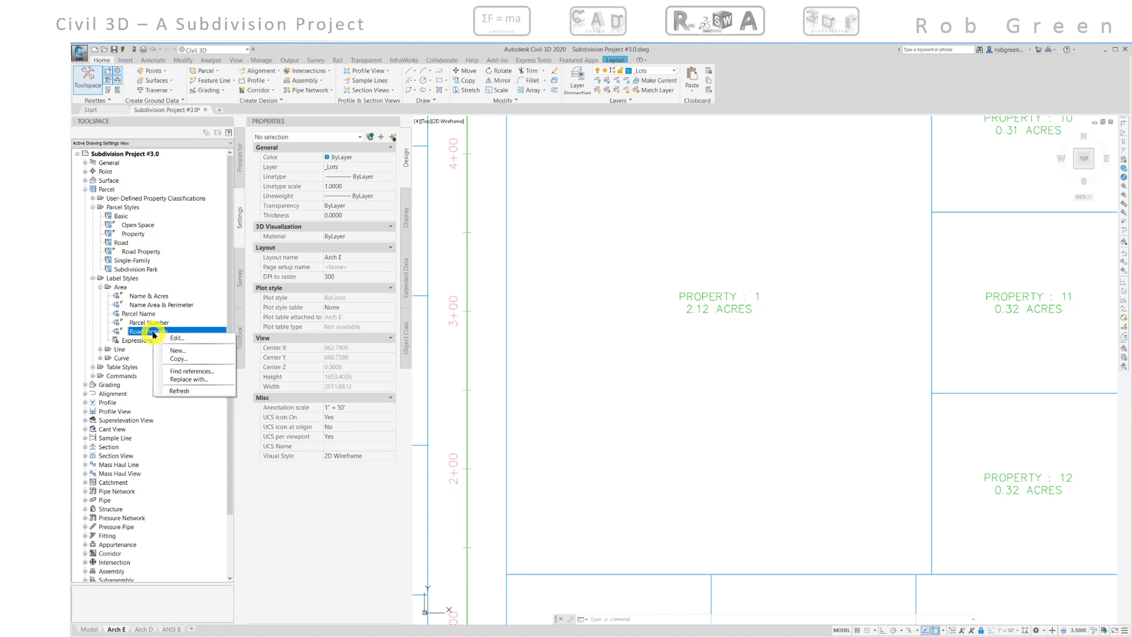
click(175, 356)
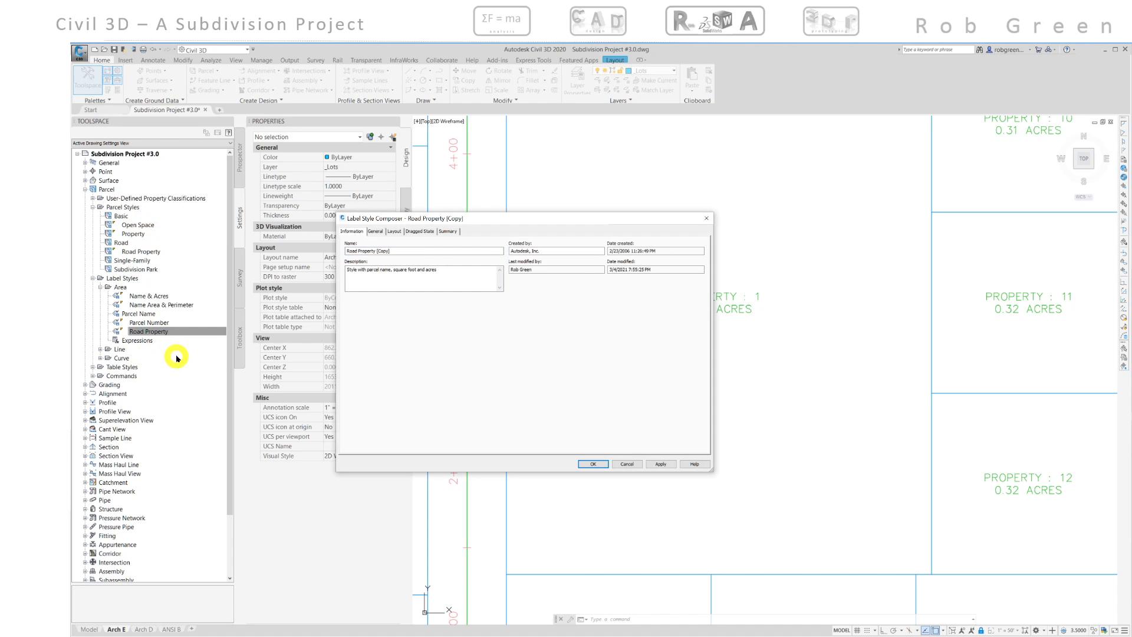
drag(399, 251, 316, 248)
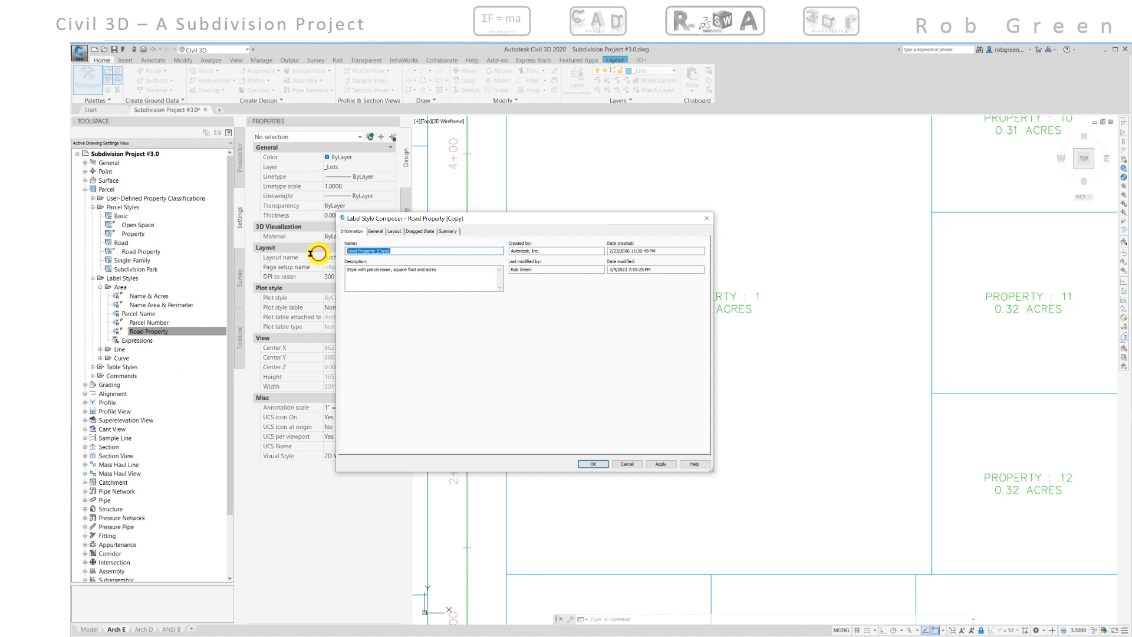
text(Su)
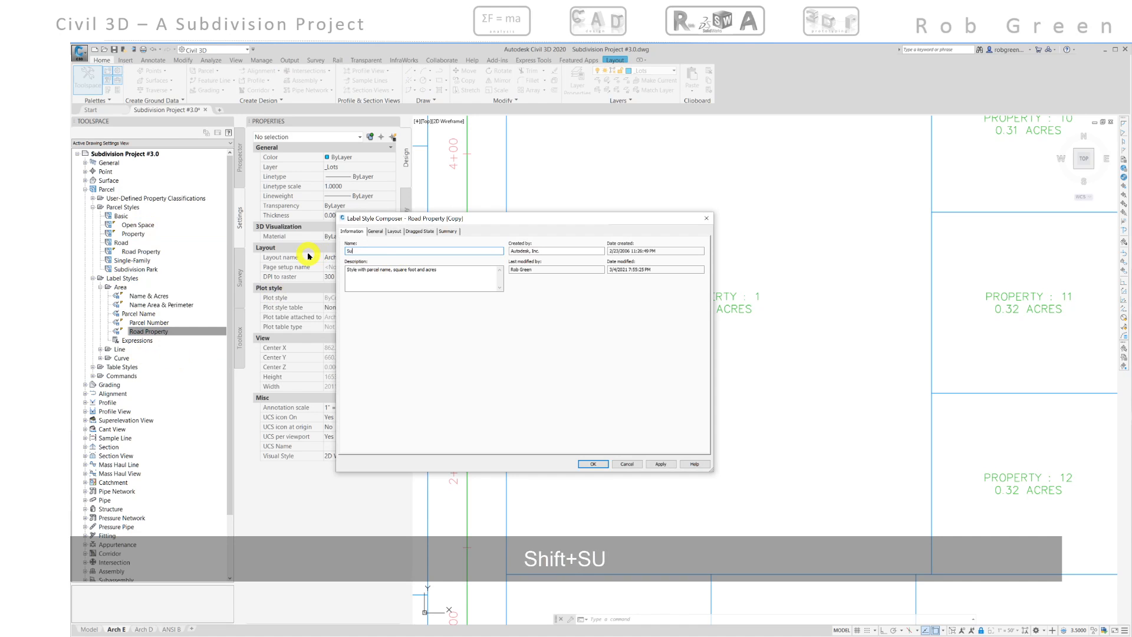
text(bdiv)
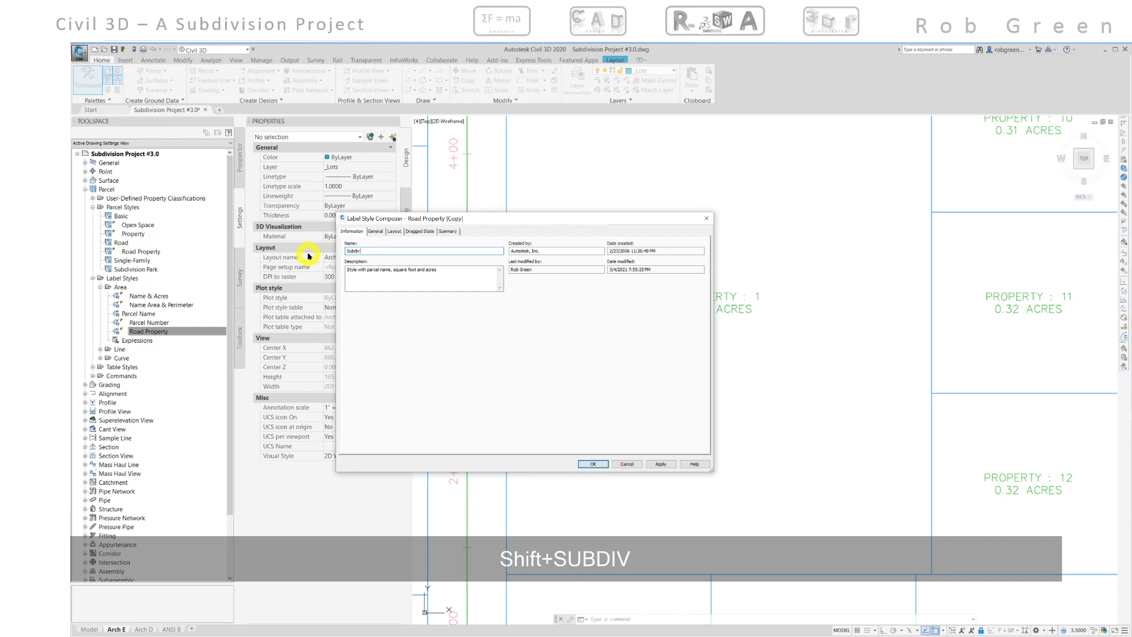
text(ision Park)
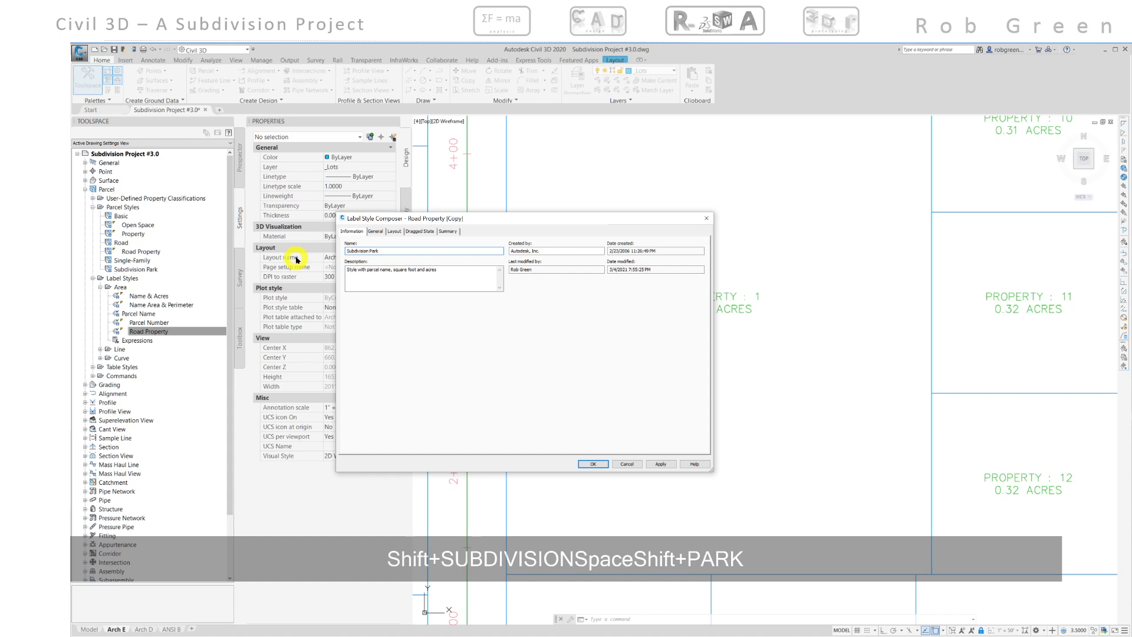
Insert the Name property with preserve case capitalization into the text contents of the label style's Area component
click(375, 231)
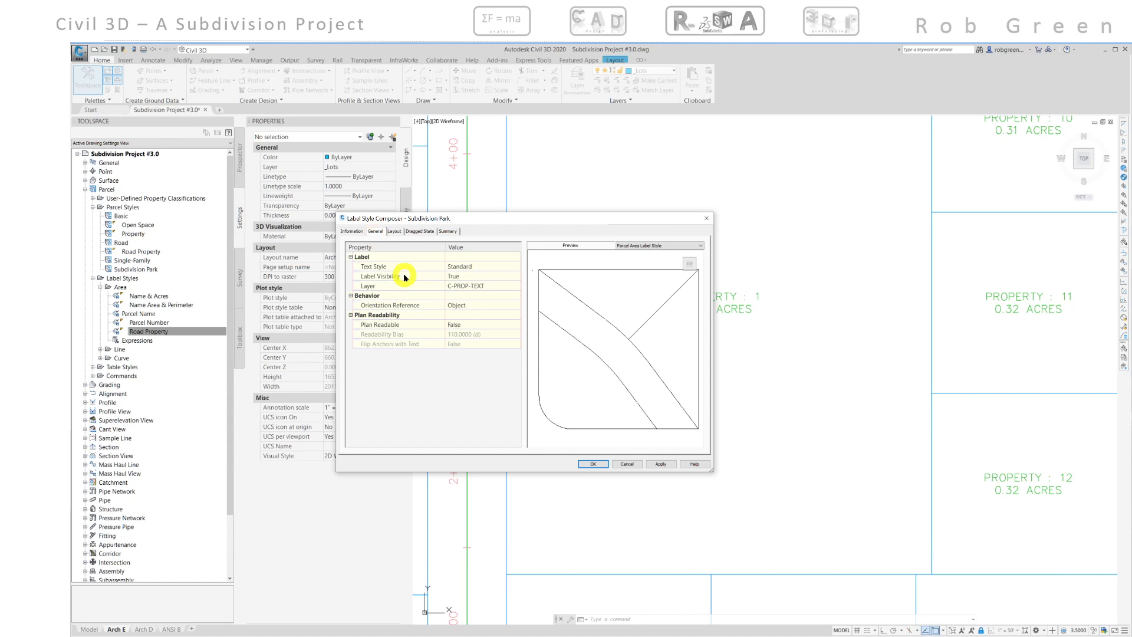
click(395, 232)
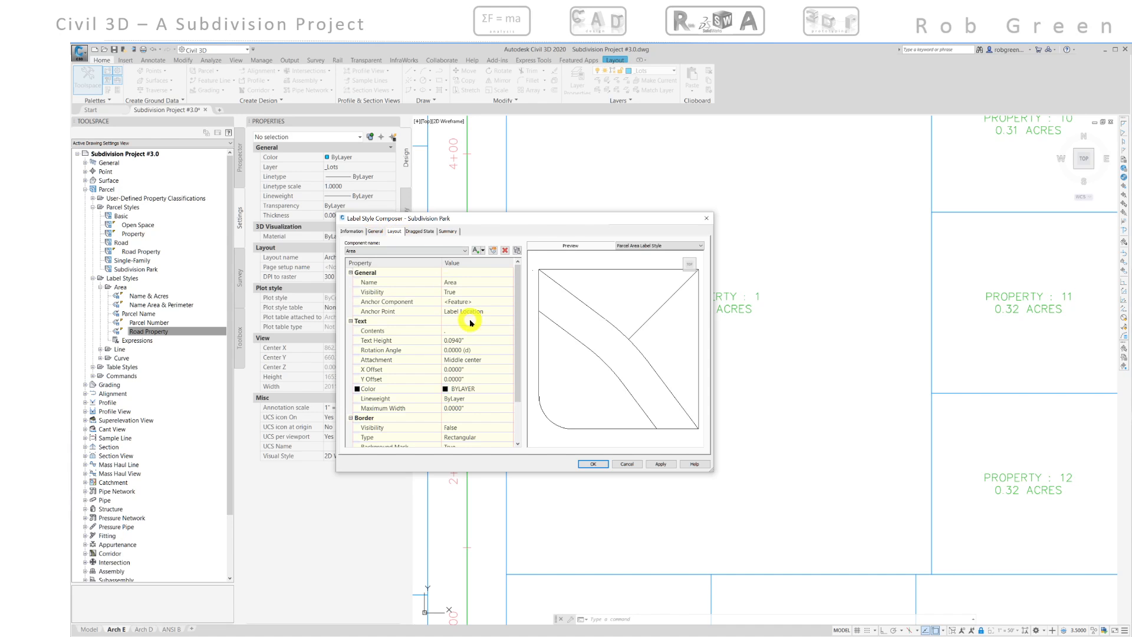
click(505, 332)
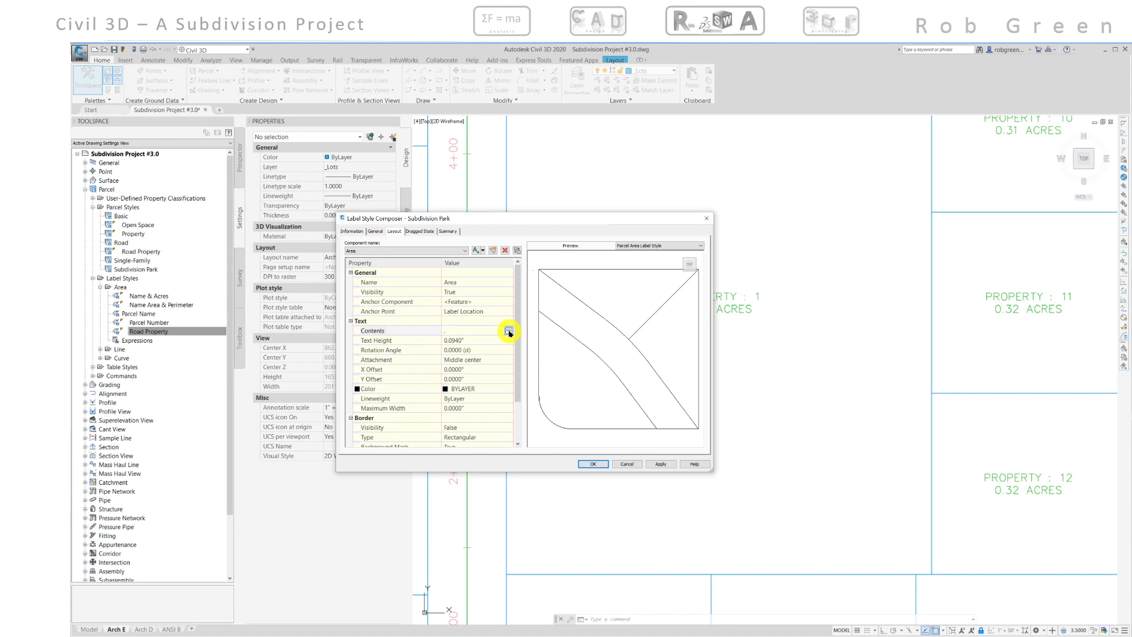
click(509, 332)
drag(509, 324, 529, 284)
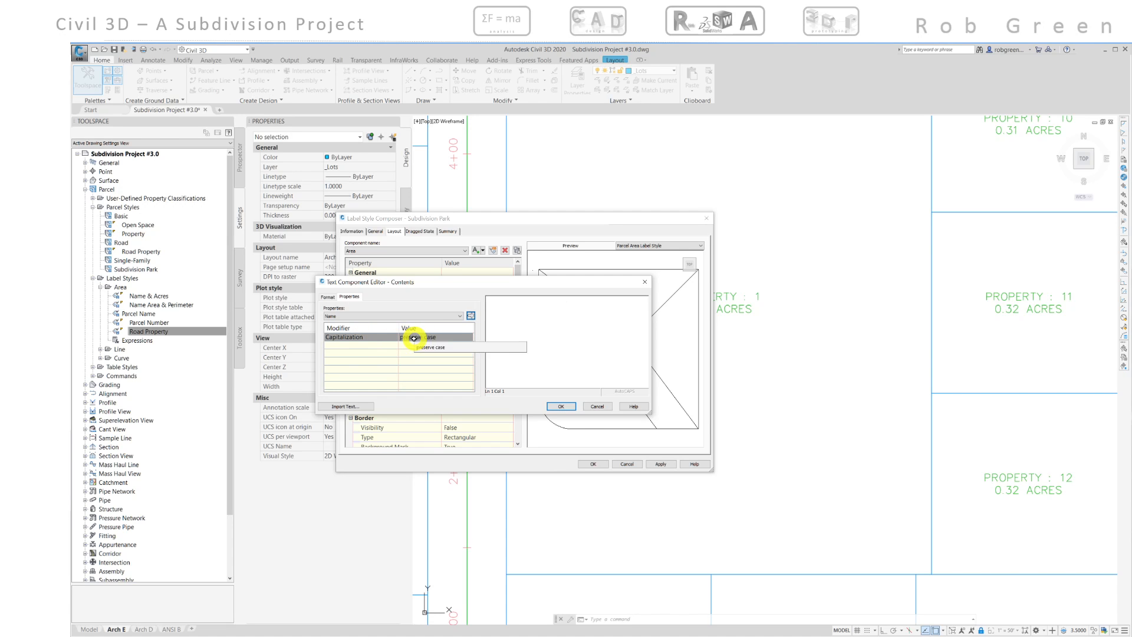
click(471, 316)
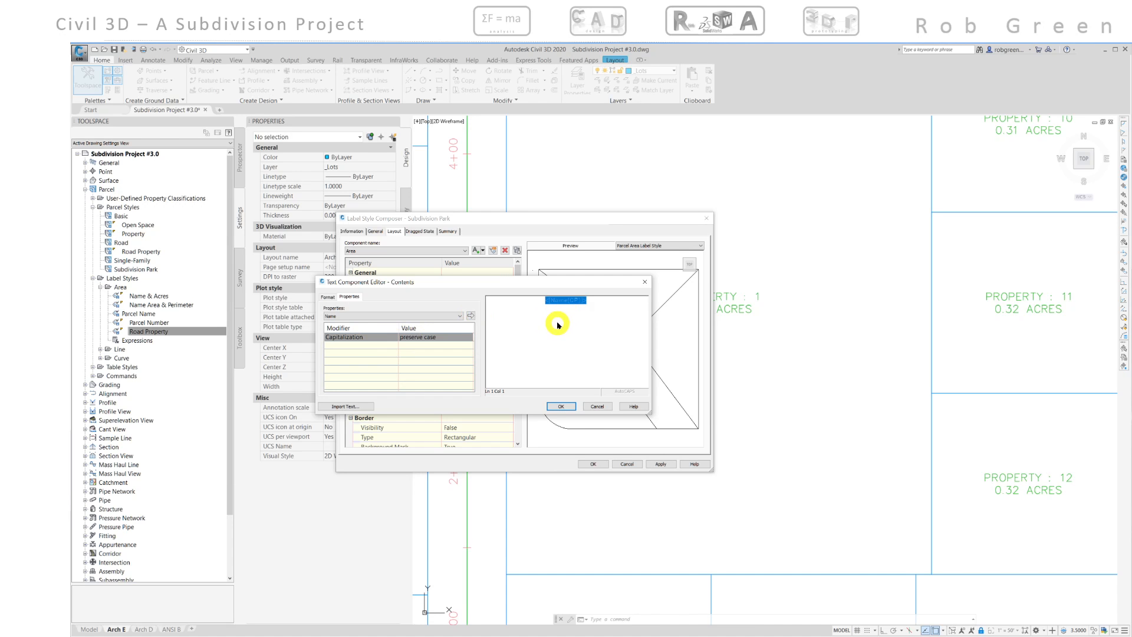
click(596, 302)
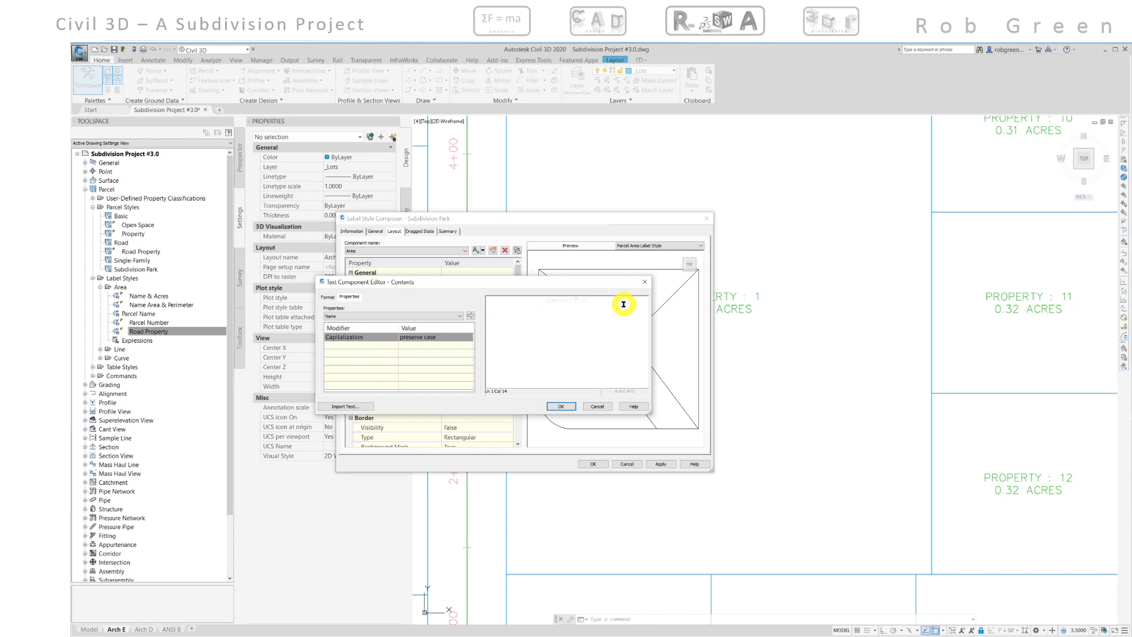
Add the Parcel Area property in acres on a second line of the Area component's contents, and save the Subdivision Park label style
click(400, 317)
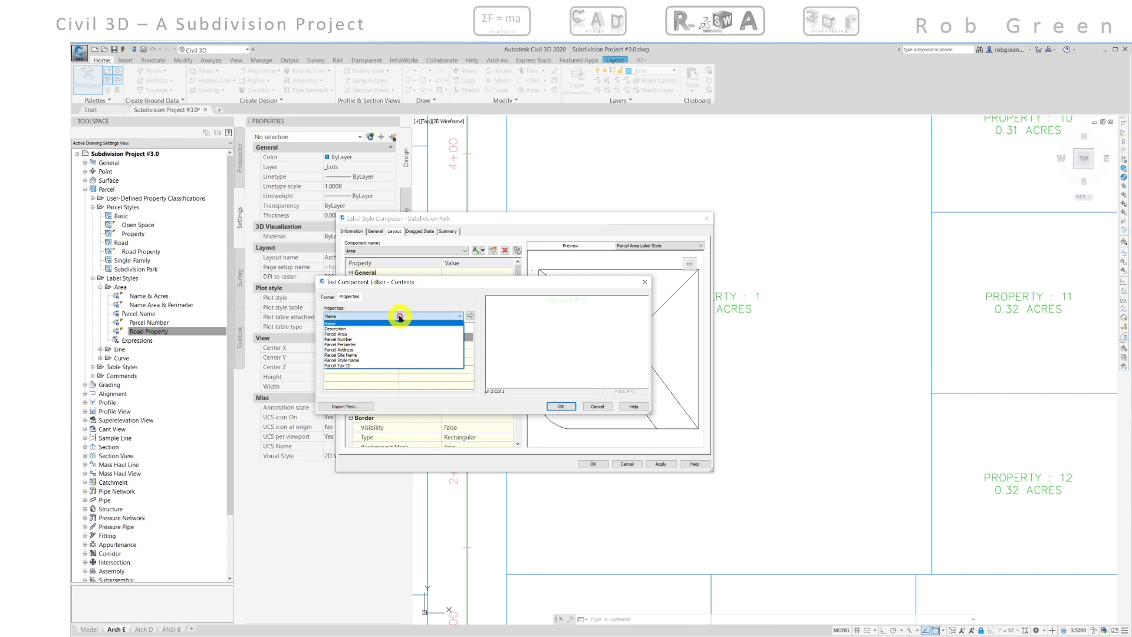
click(344, 334)
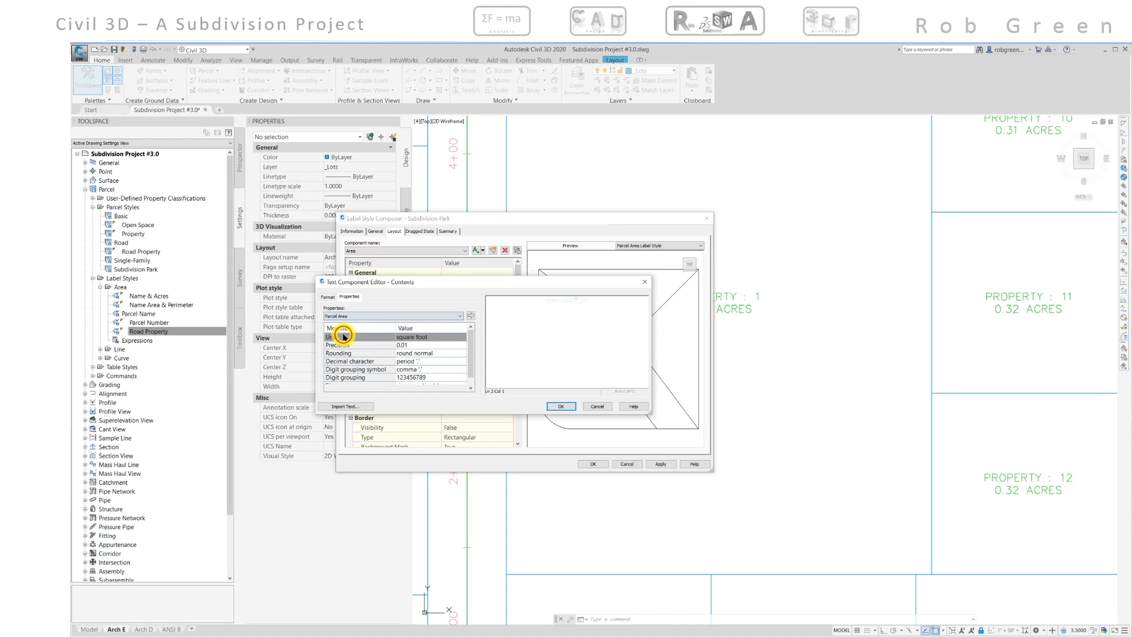
click(431, 340)
click(455, 340)
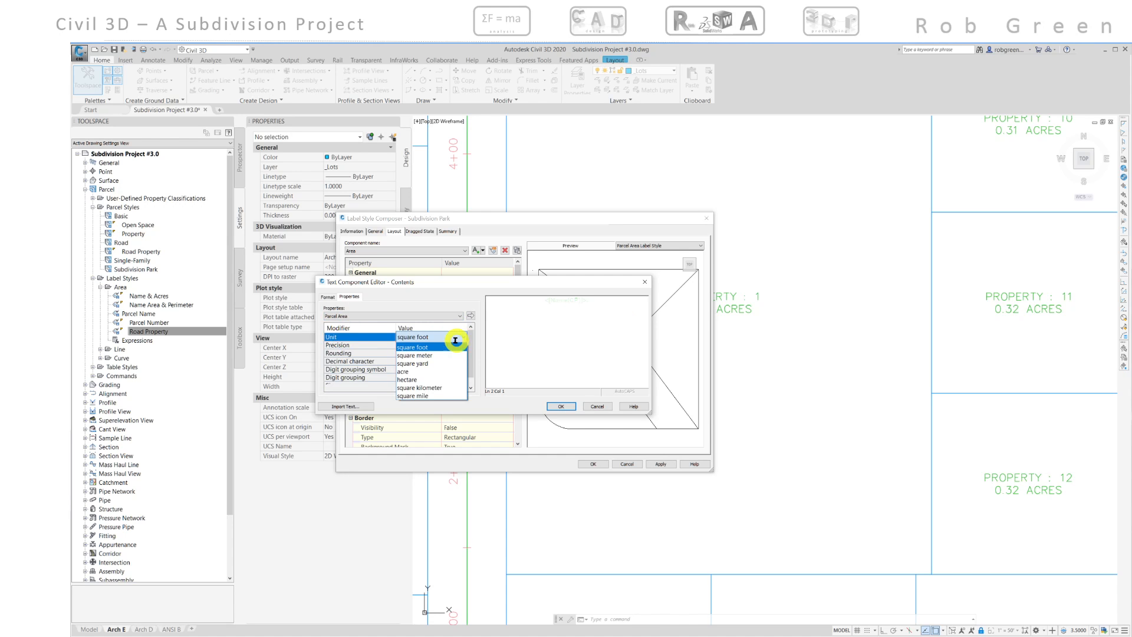
click(412, 372)
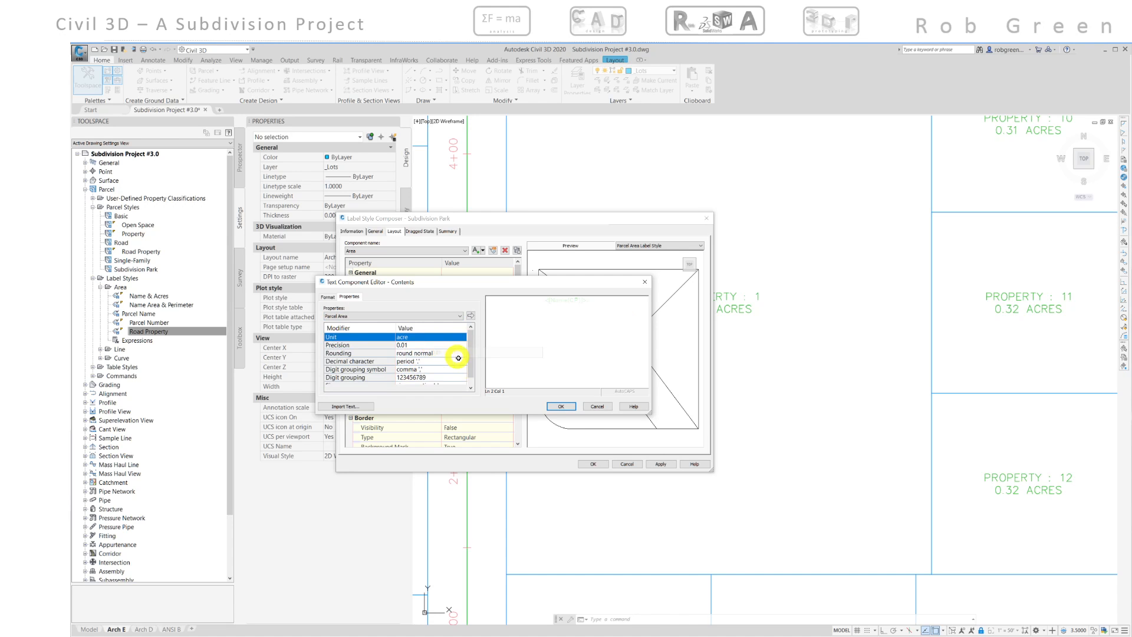
click(470, 386)
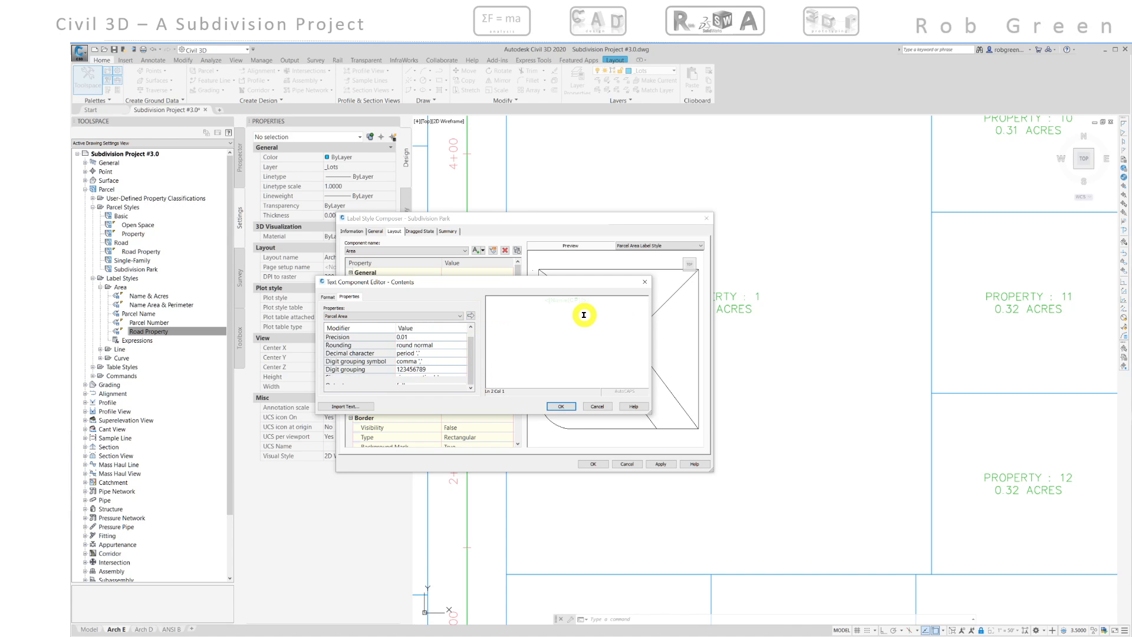
click(471, 316)
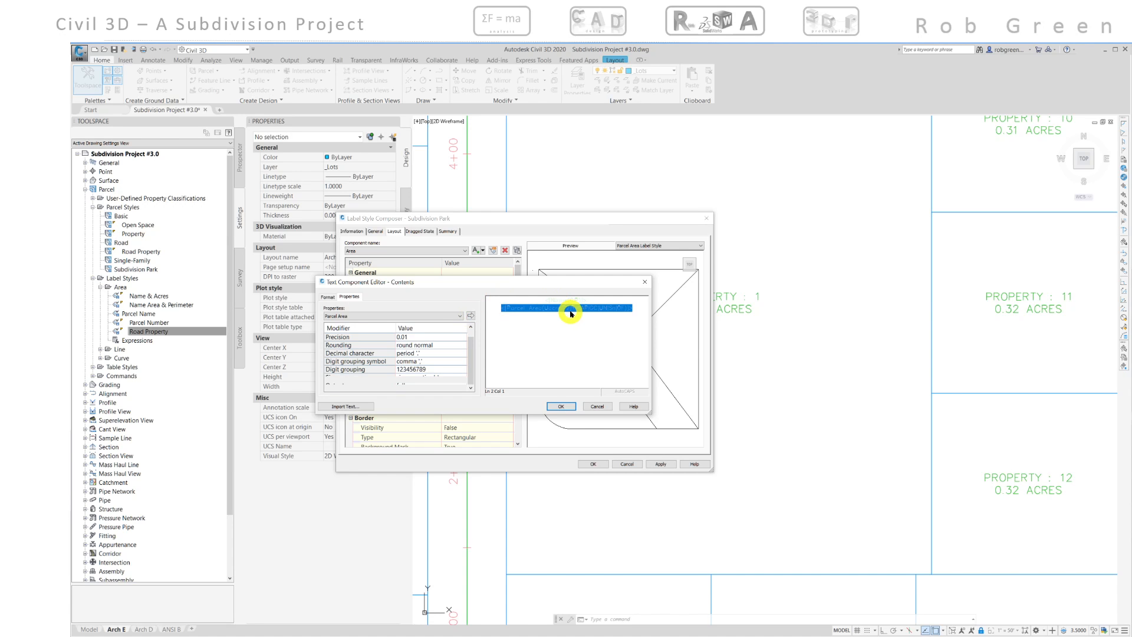
click(560, 407)
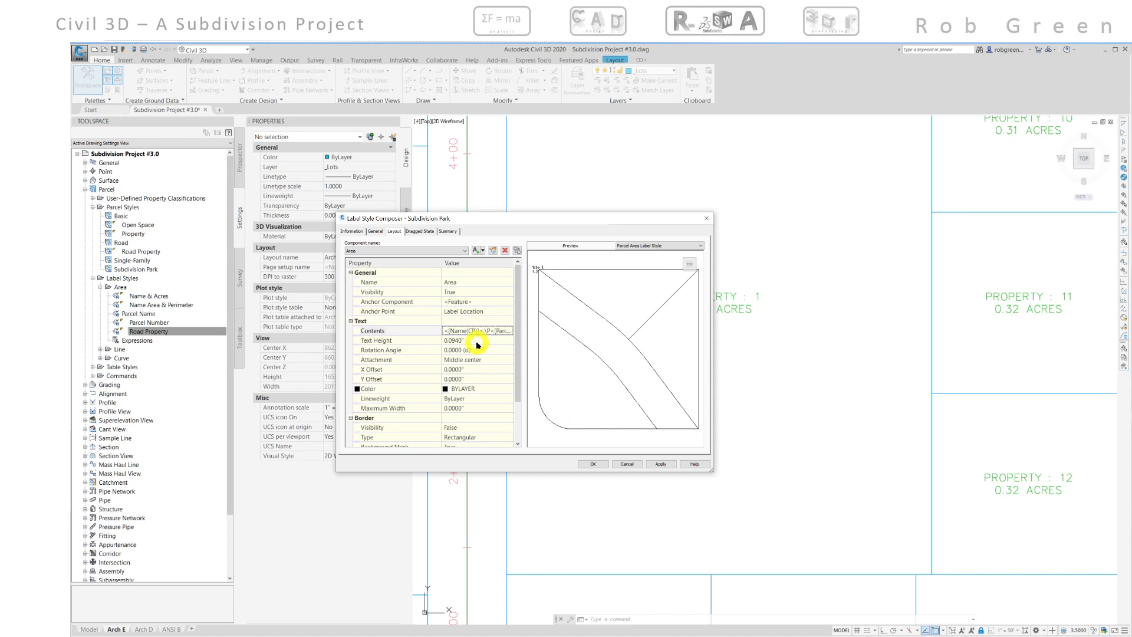
click(420, 232)
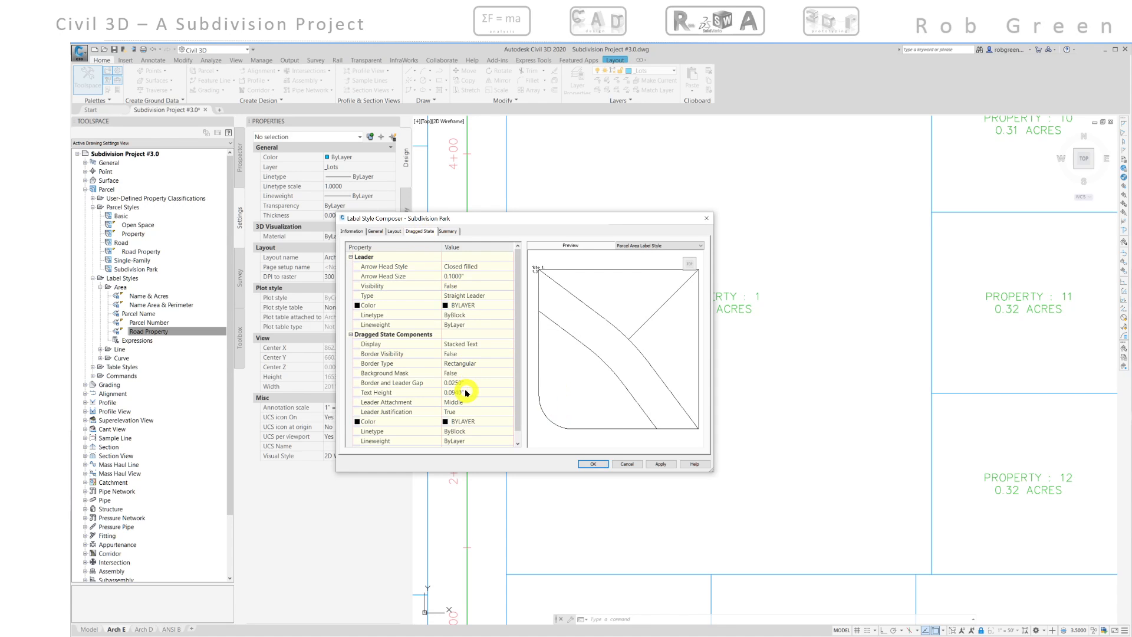
click(644, 464)
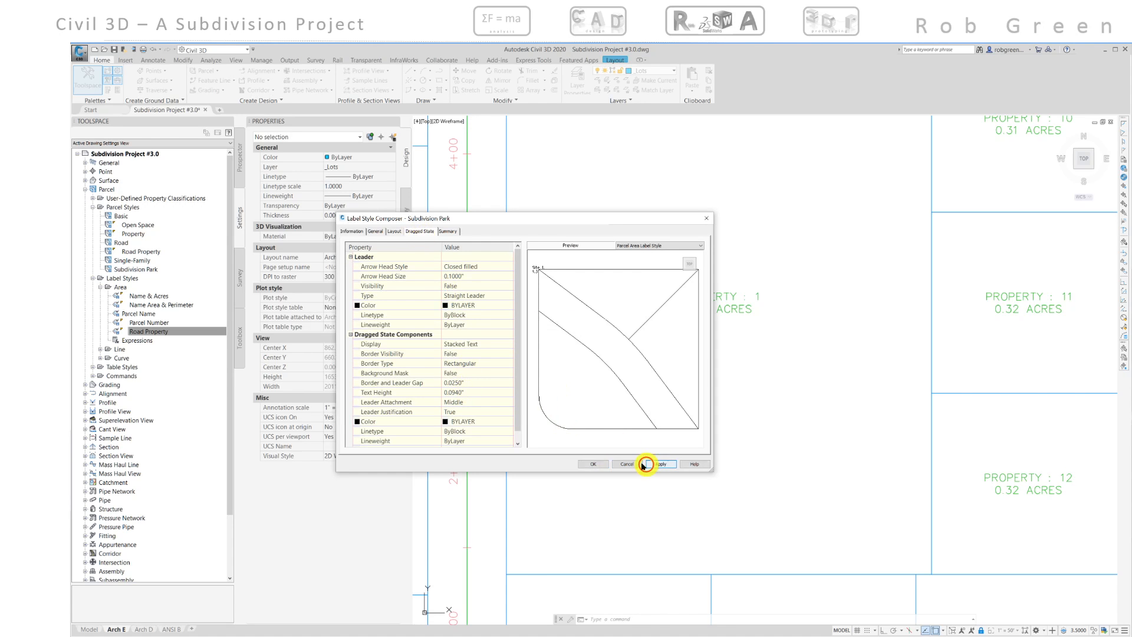
click(594, 464)
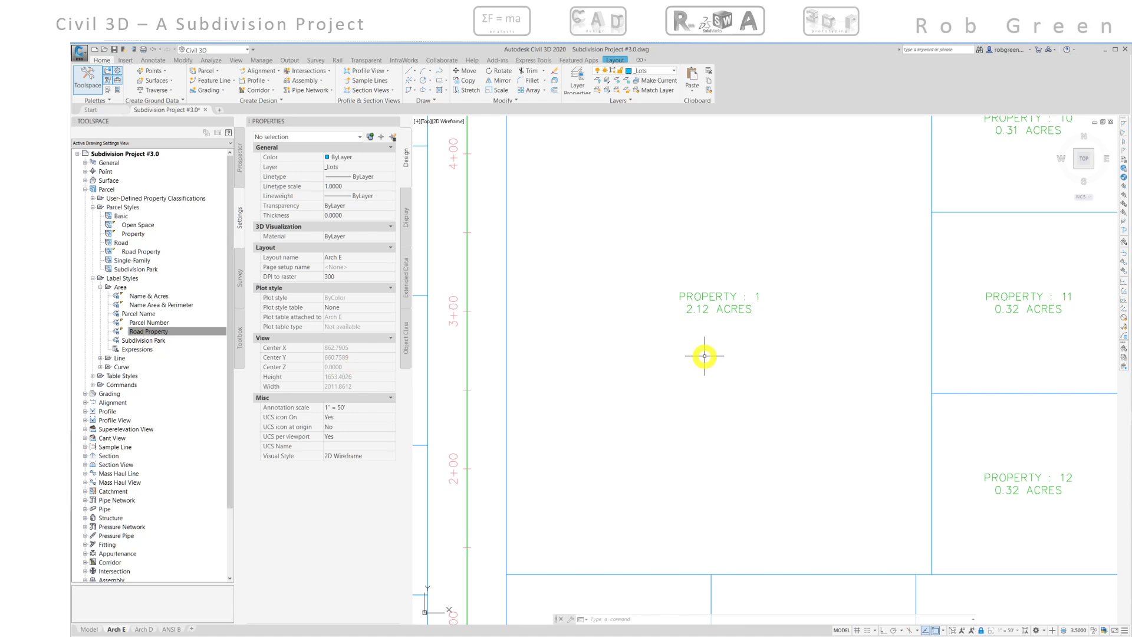
Assign the Subdivision Park parcel style and the Subdivision Park area label style to the large central parcel, Property : 1
click(734, 310)
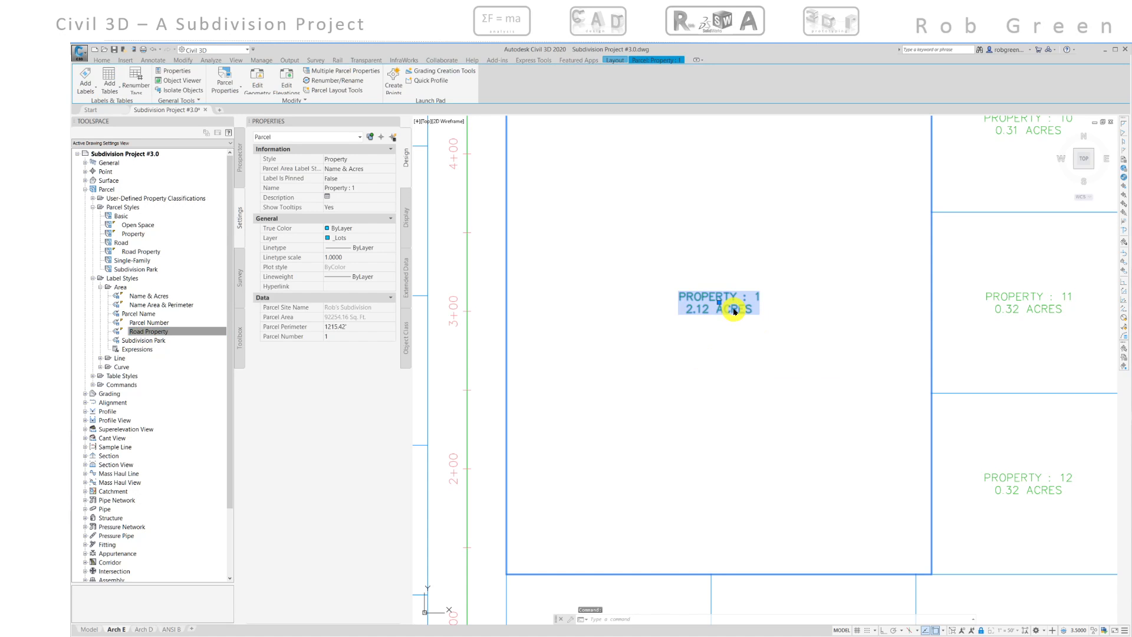
click(391, 159)
click(391, 159)
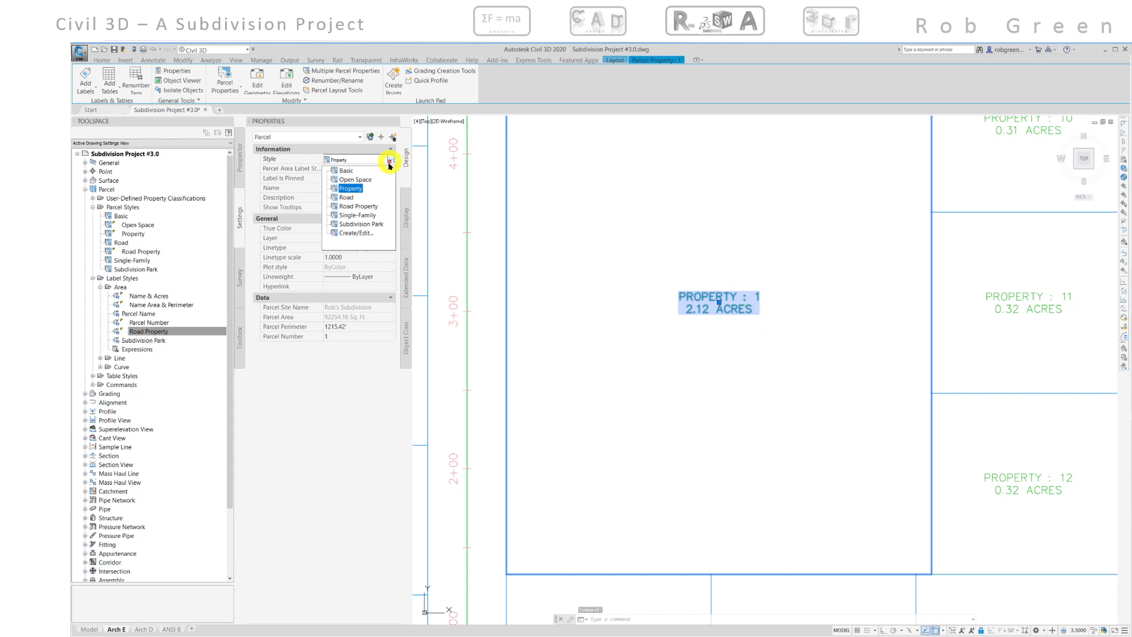
click(369, 224)
click(389, 170)
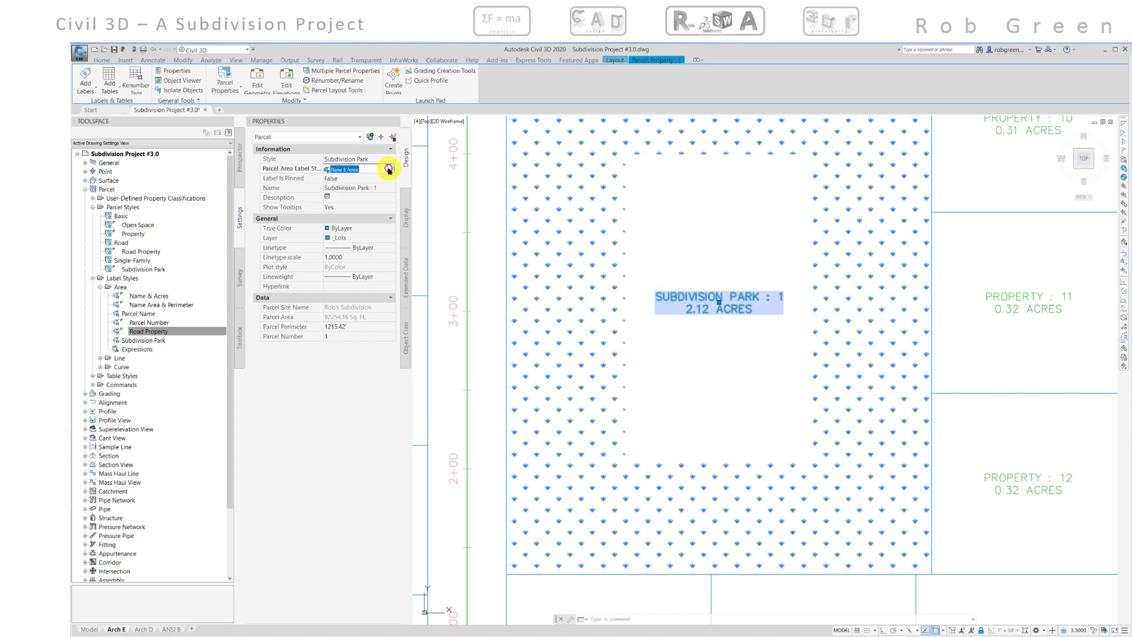
click(389, 169)
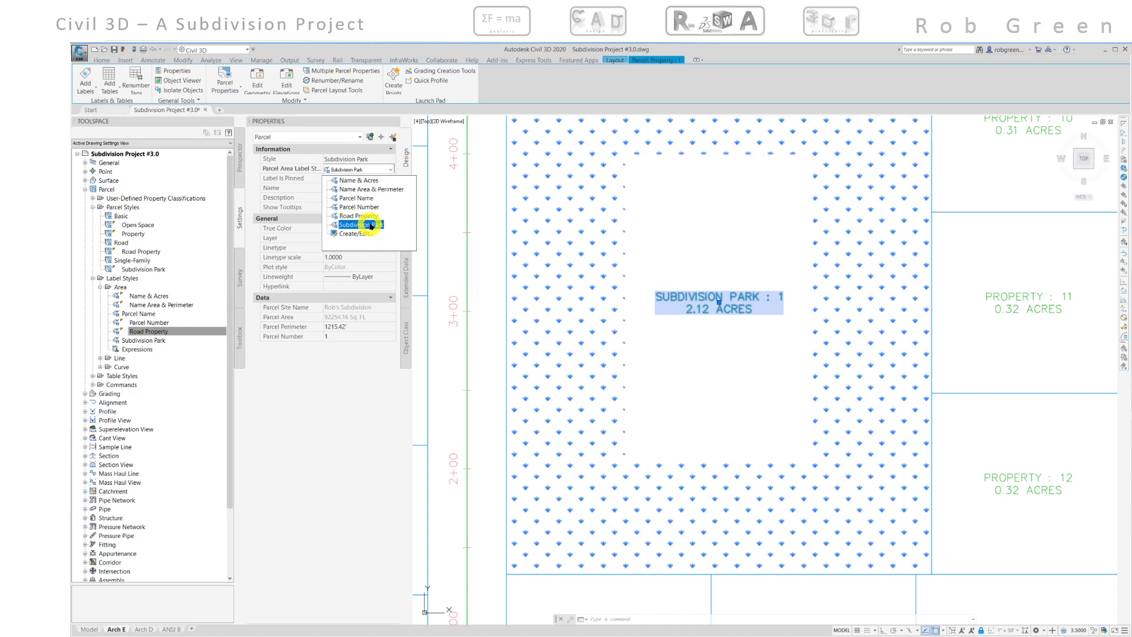
click(370, 226)
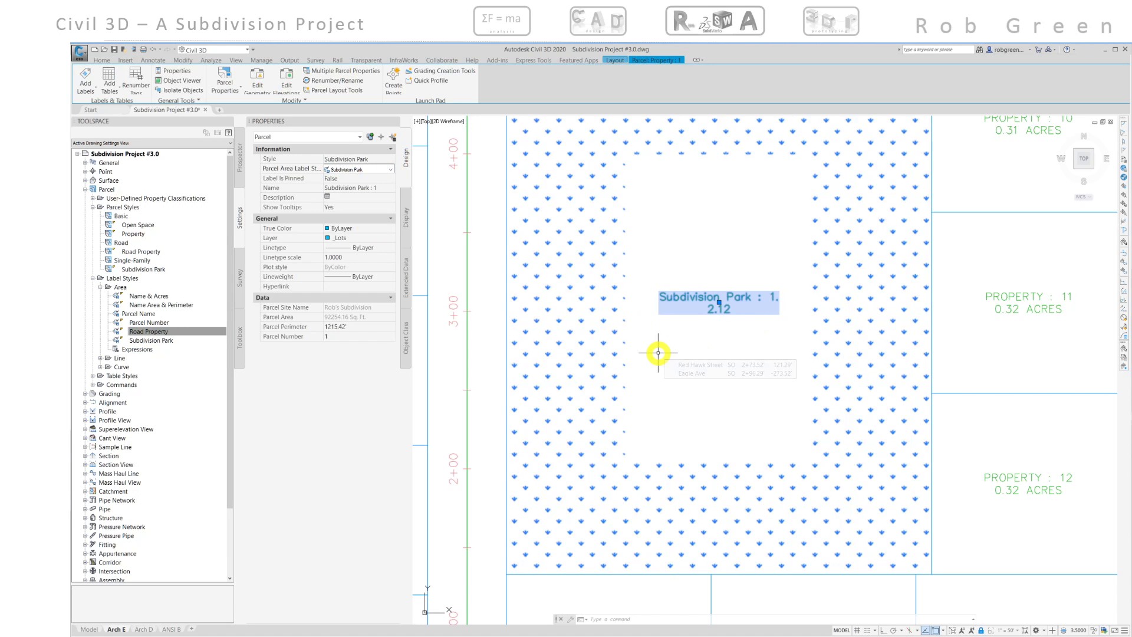
key(Escape)
scroll(658, 353, down, 4)
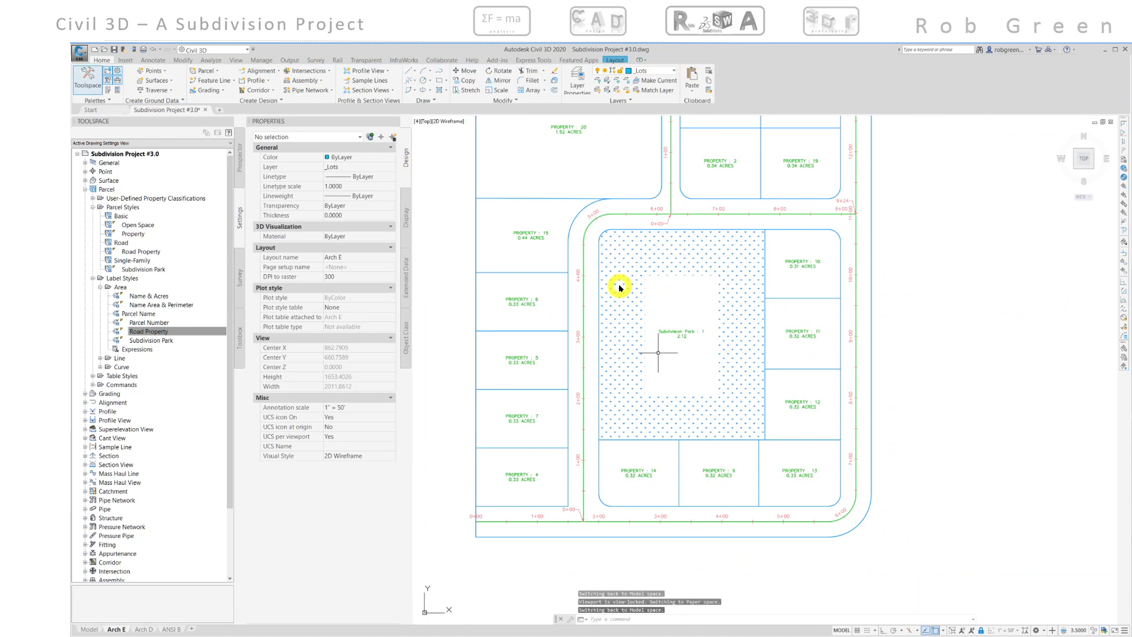
scroll(616, 286, up, 4)
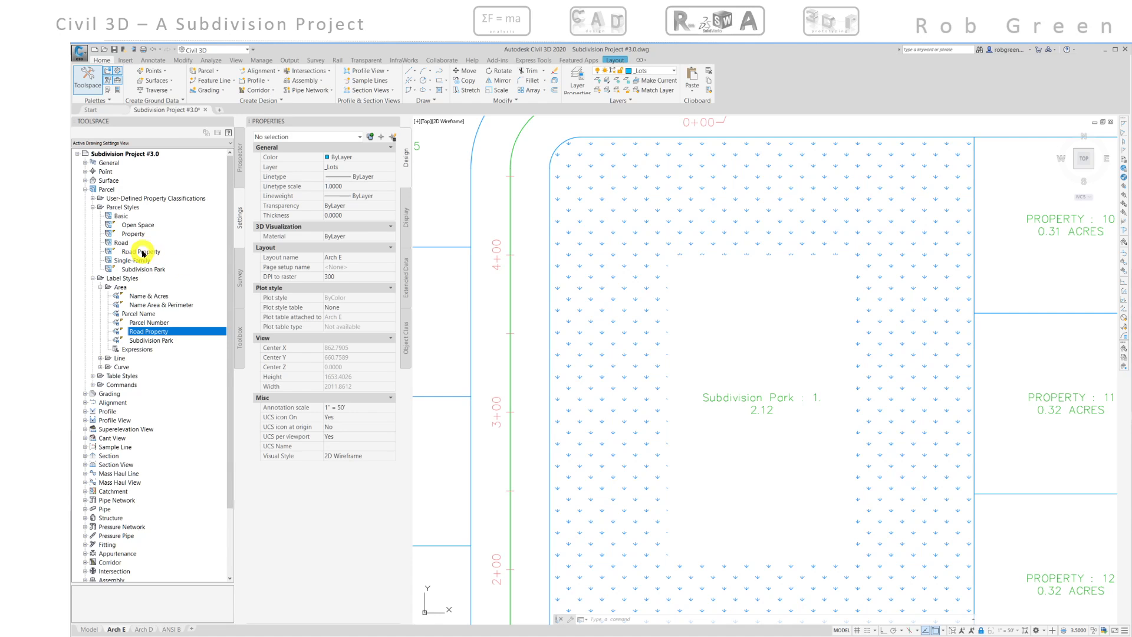
mouse_move(135, 272)
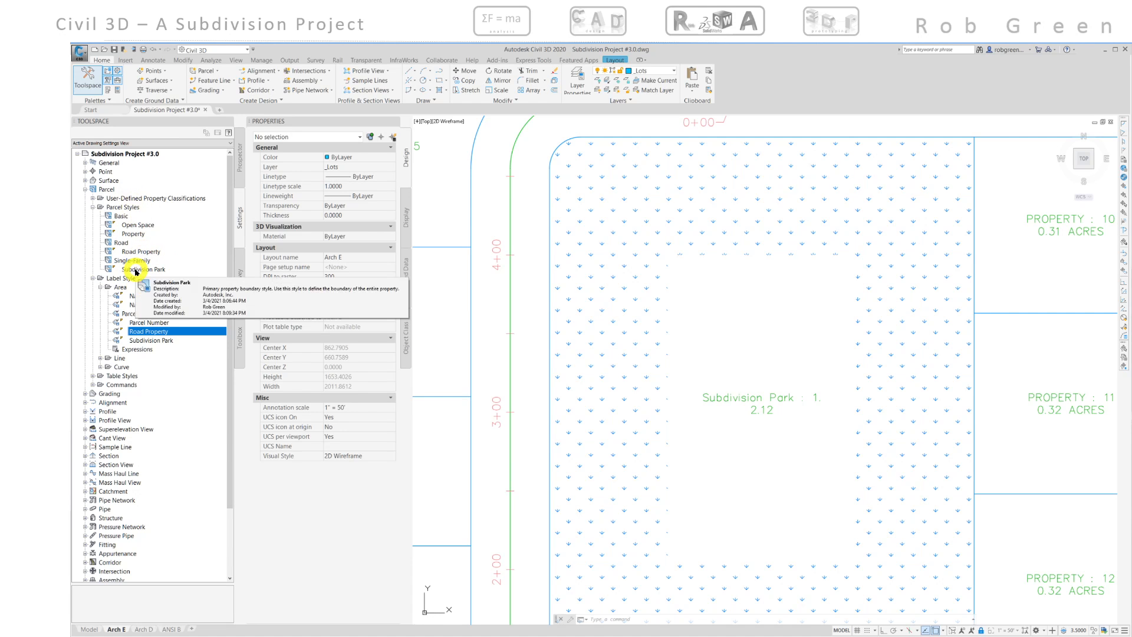
right_click(146, 330)
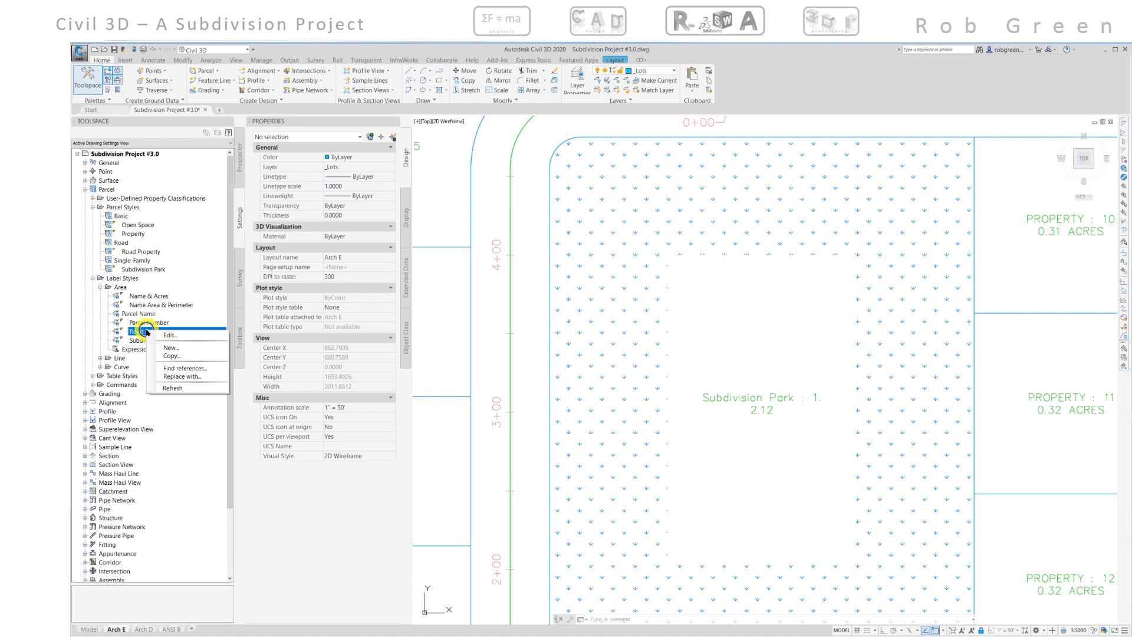
click(170, 336)
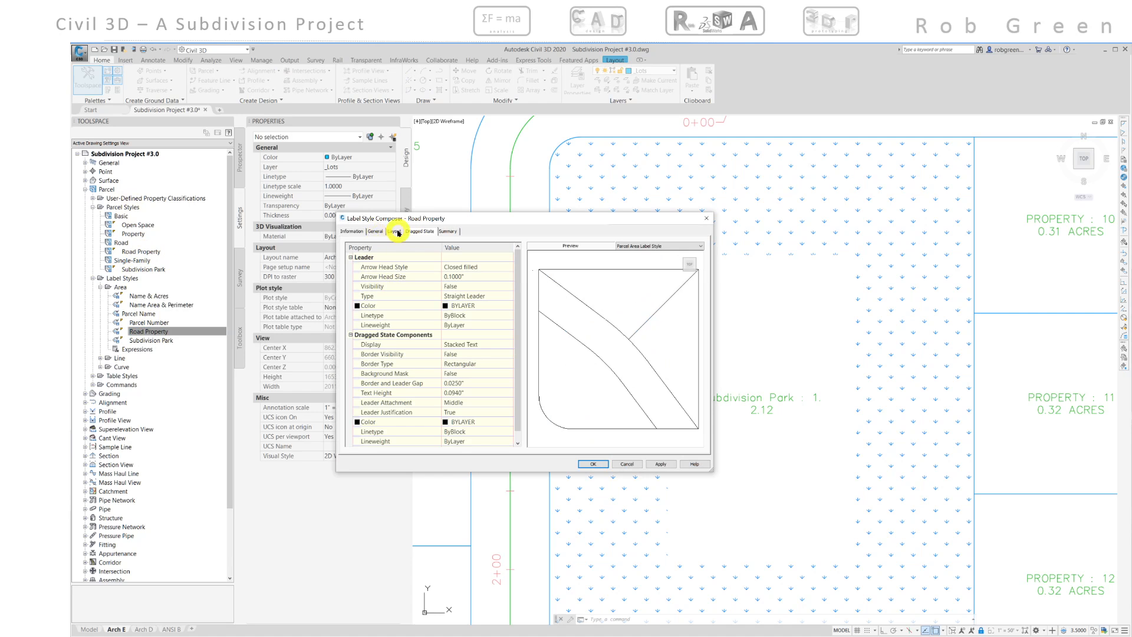
click(376, 232)
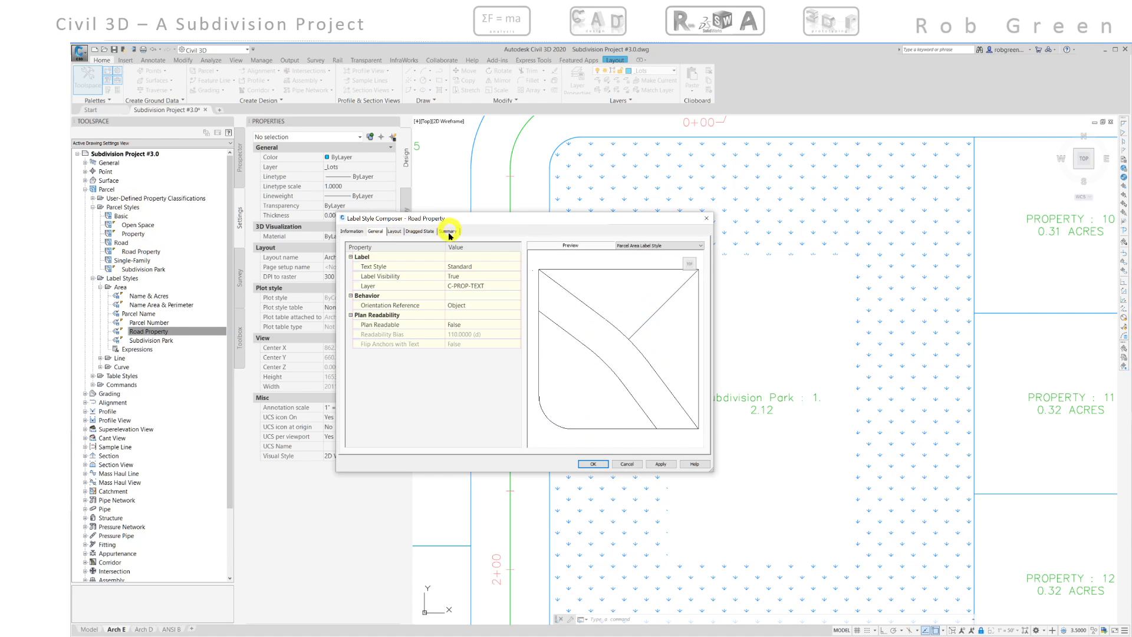
click(628, 464)
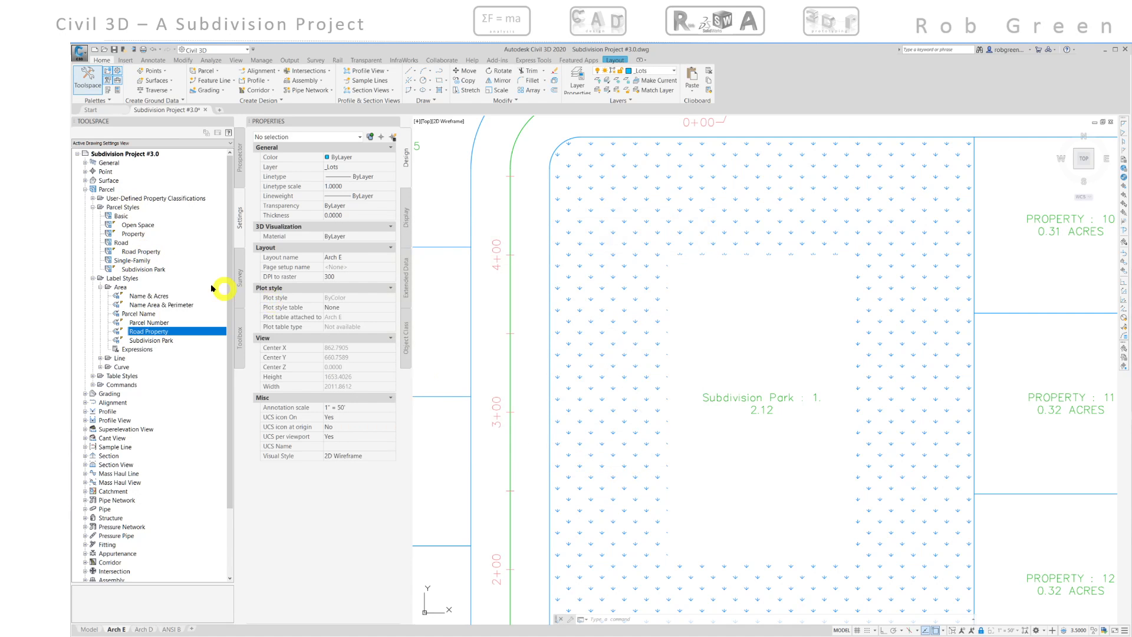
Set the Parcel Area Fill color of the Subdivision Park parcel style to green index color 102 and save the style
right_click(151, 272)
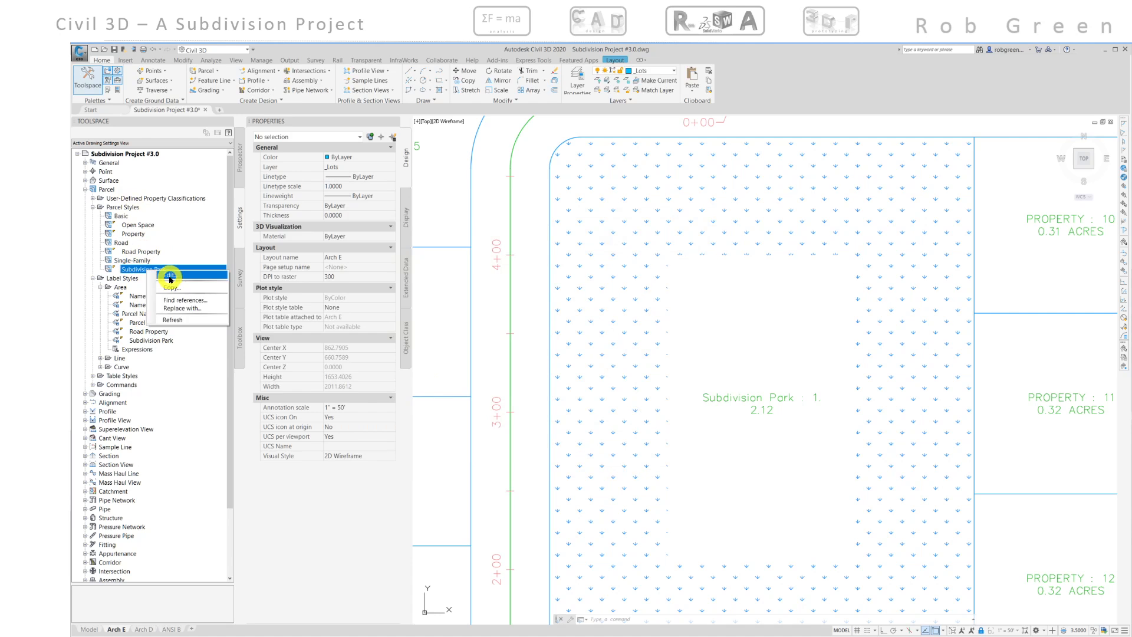
click(169, 277)
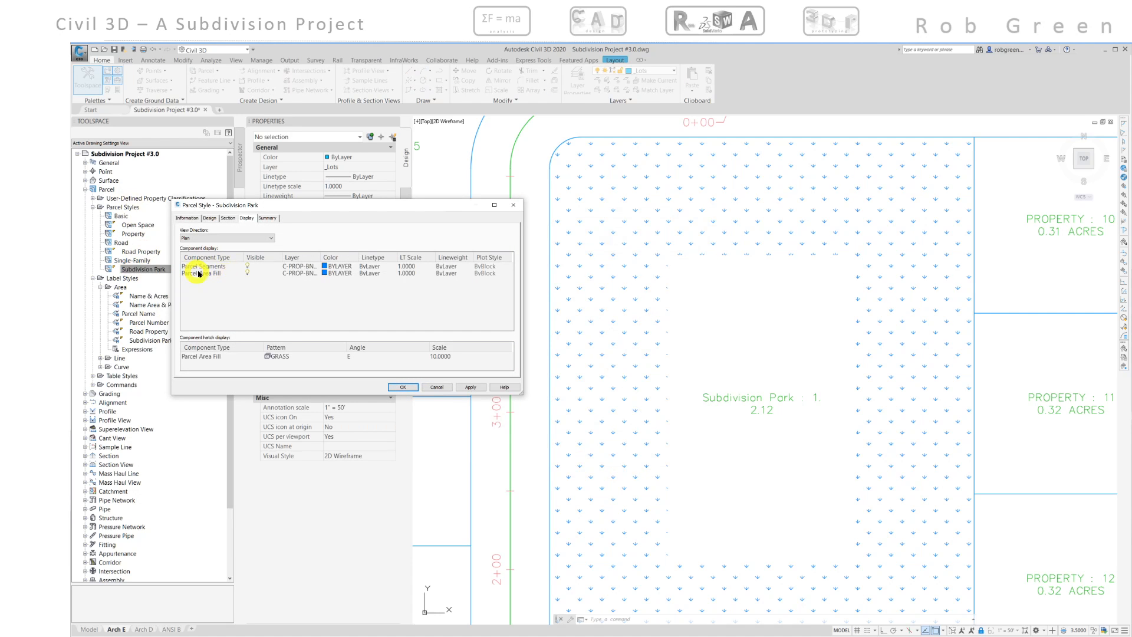
click(327, 273)
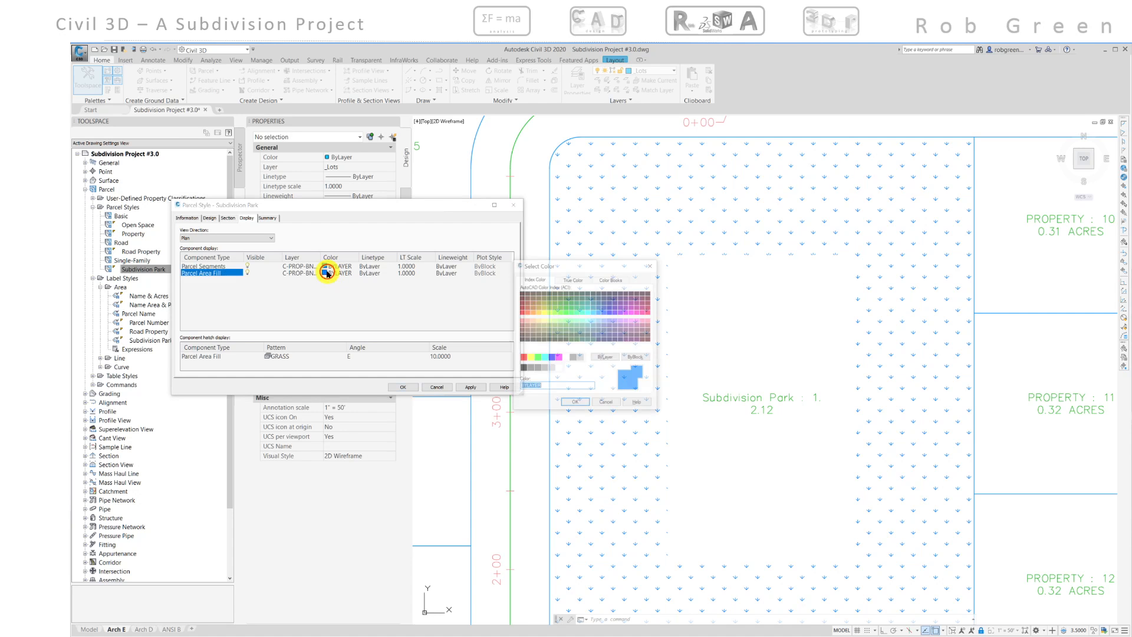
click(571, 310)
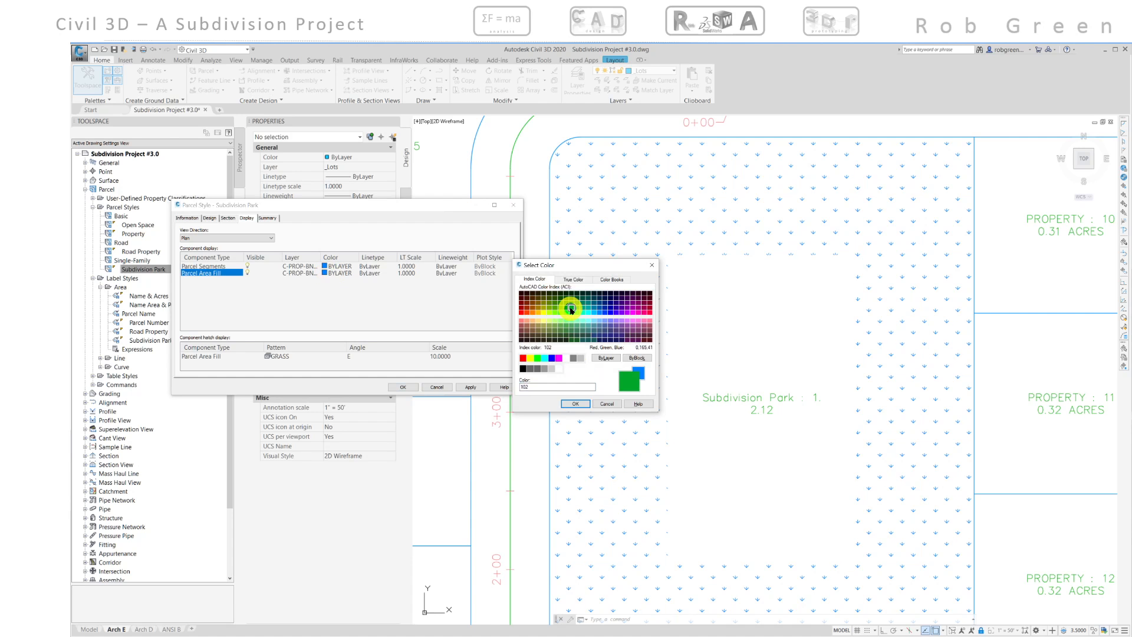
click(576, 403)
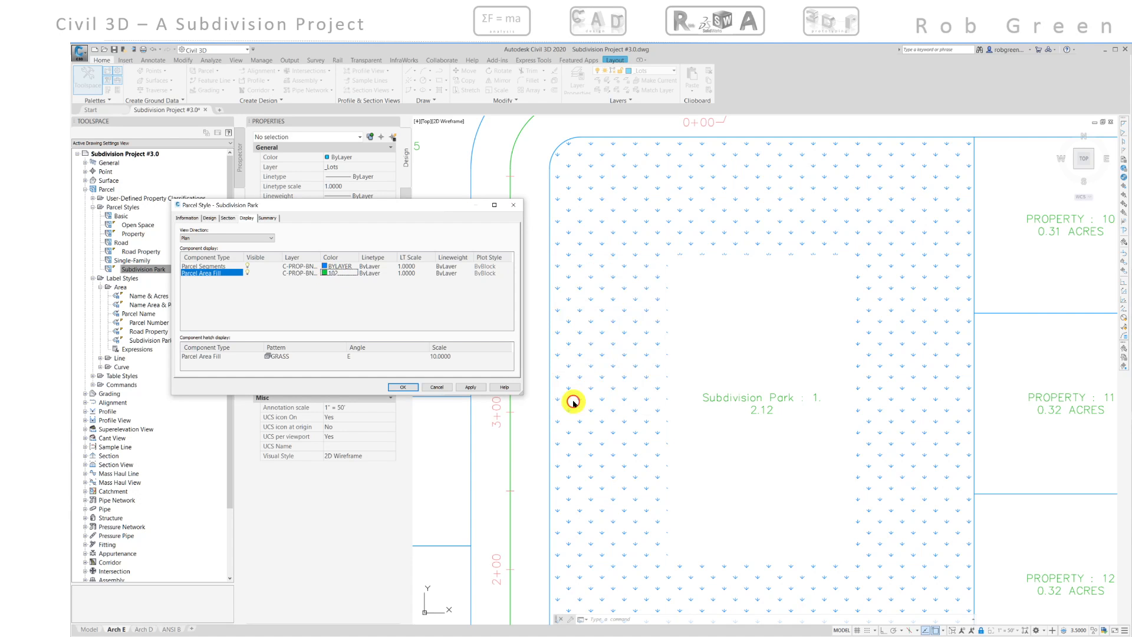
click(466, 386)
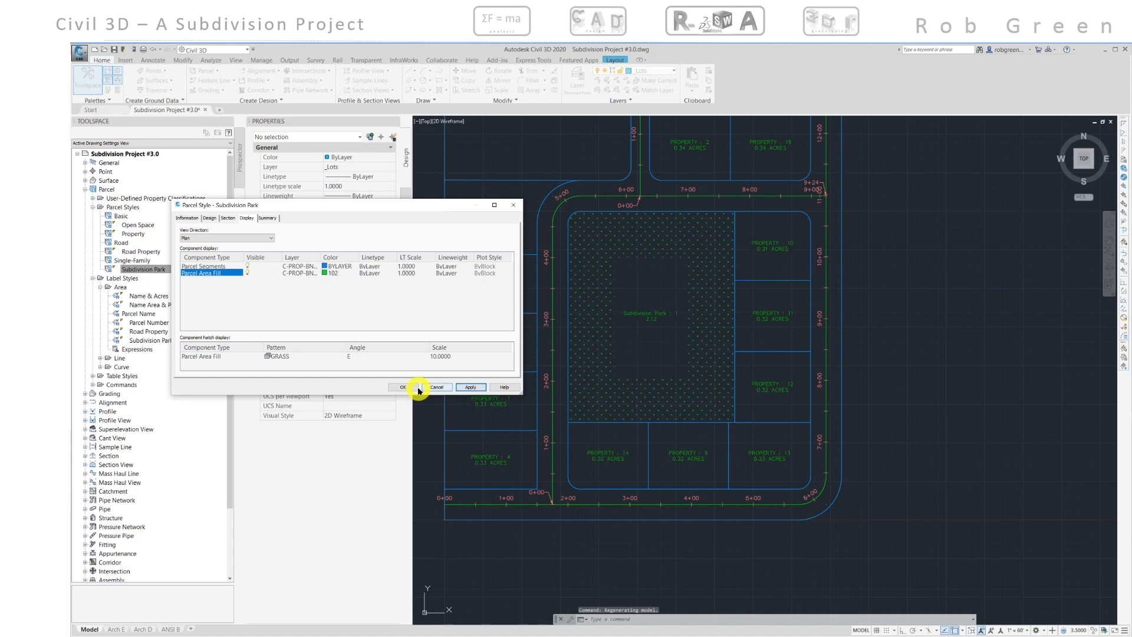
click(403, 387)
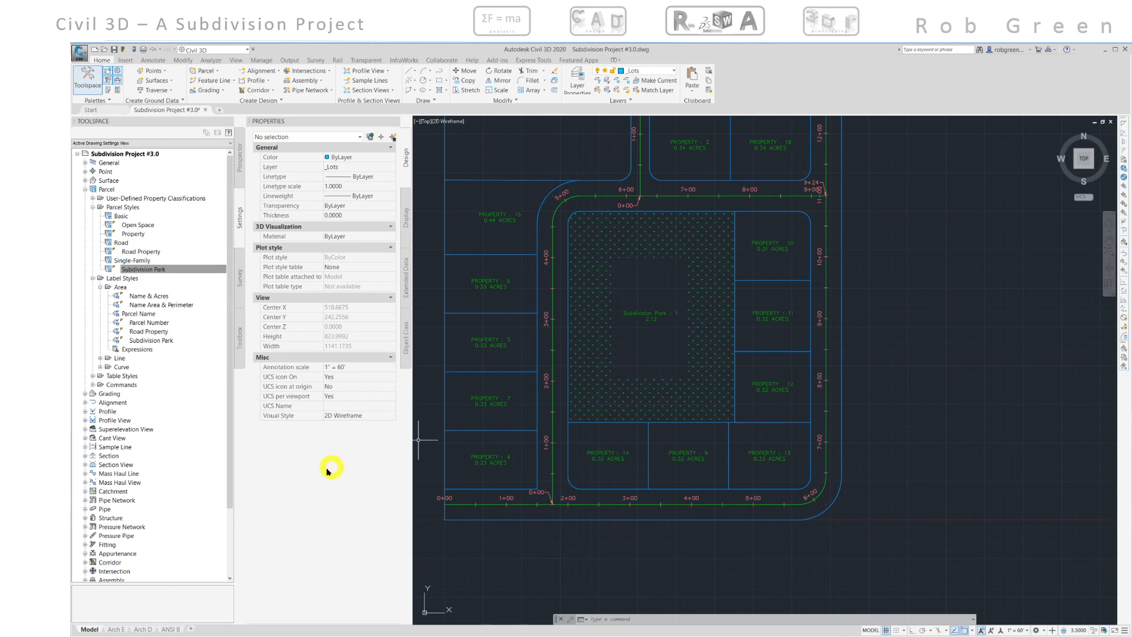
Switch to the Arch E layout and examine the park's grass fill, the surrounding lots and the large parcel Property : 20
mouse_move(114, 630)
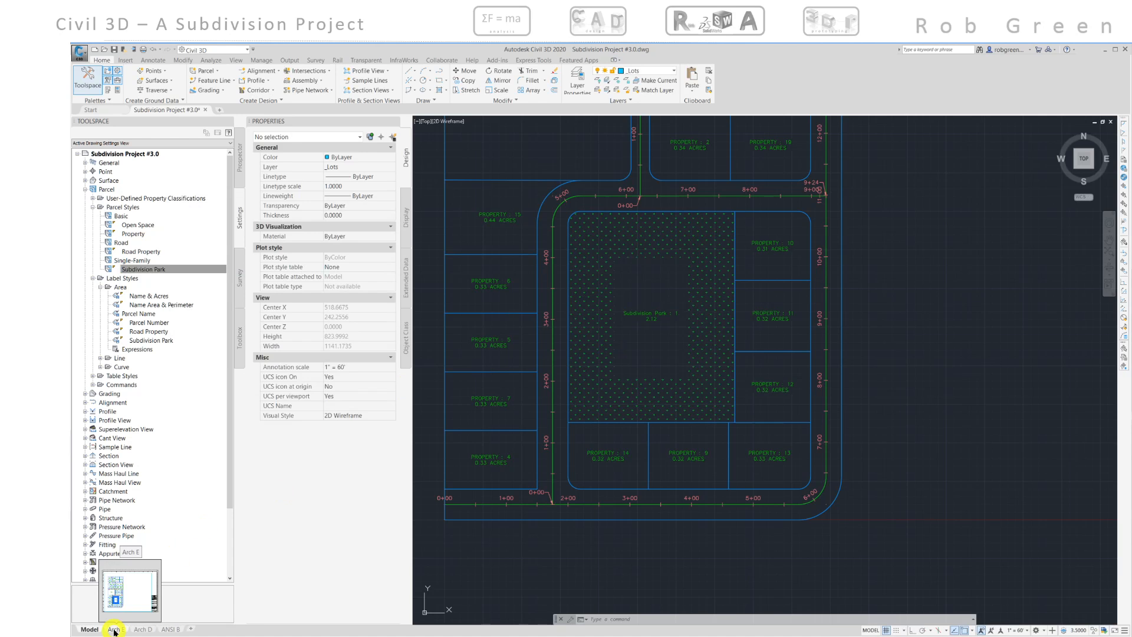
click(114, 630)
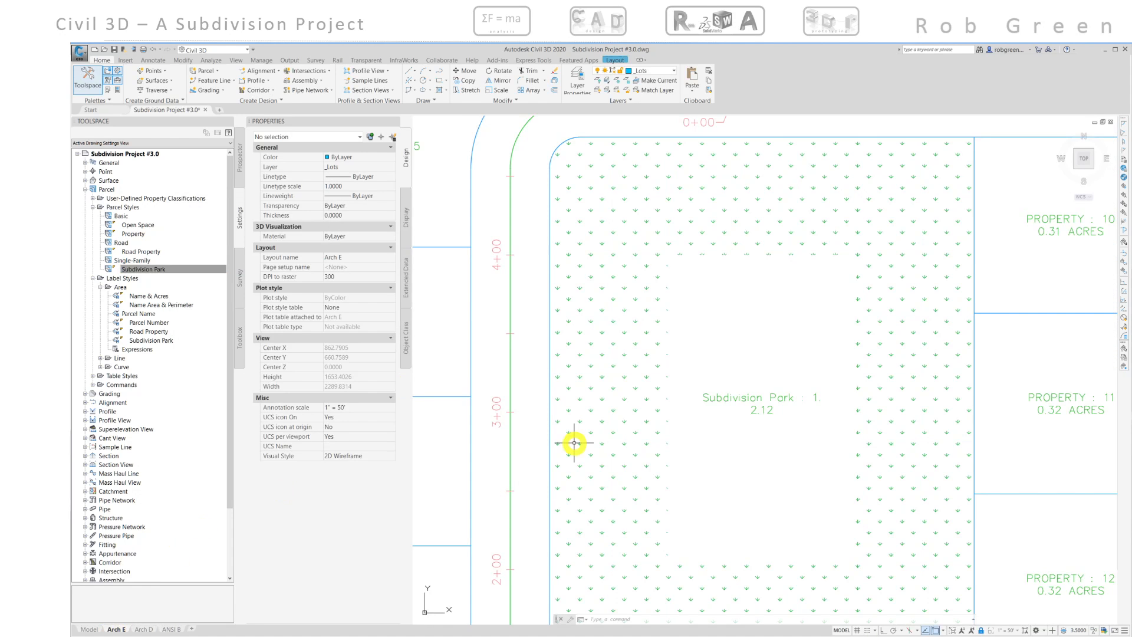
scroll(574, 443, down, 1)
middle_drag(578, 432, 578, 411)
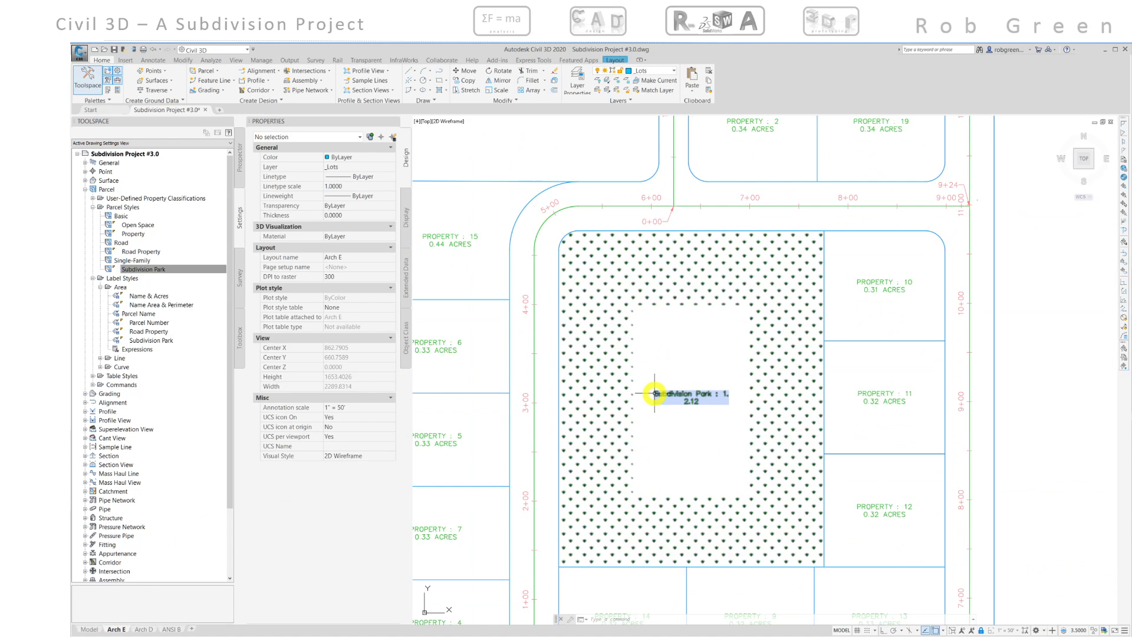
scroll(687, 448, down, 3)
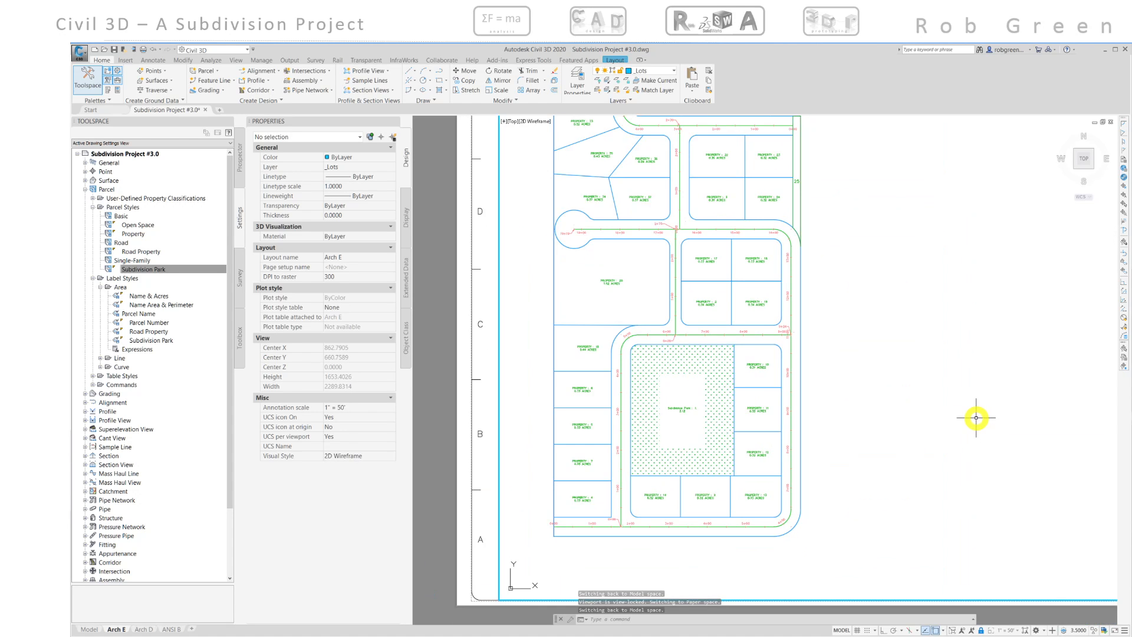
middle_drag(1006, 348, 1011, 399)
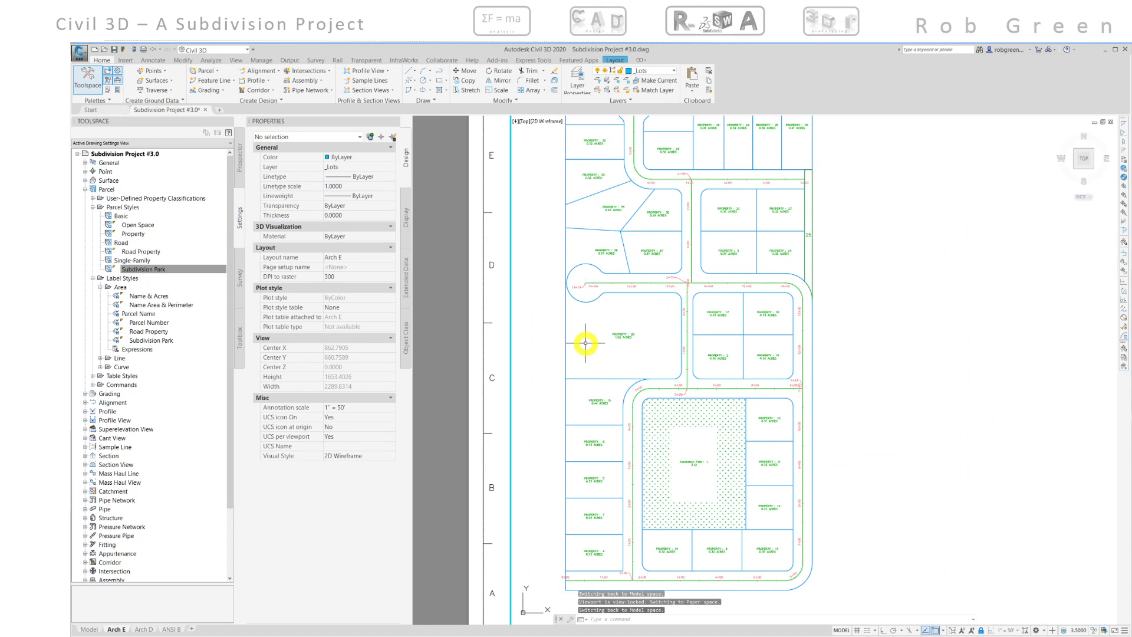
scroll(586, 336, up, 4)
middle_drag(586, 336, 558, 384)
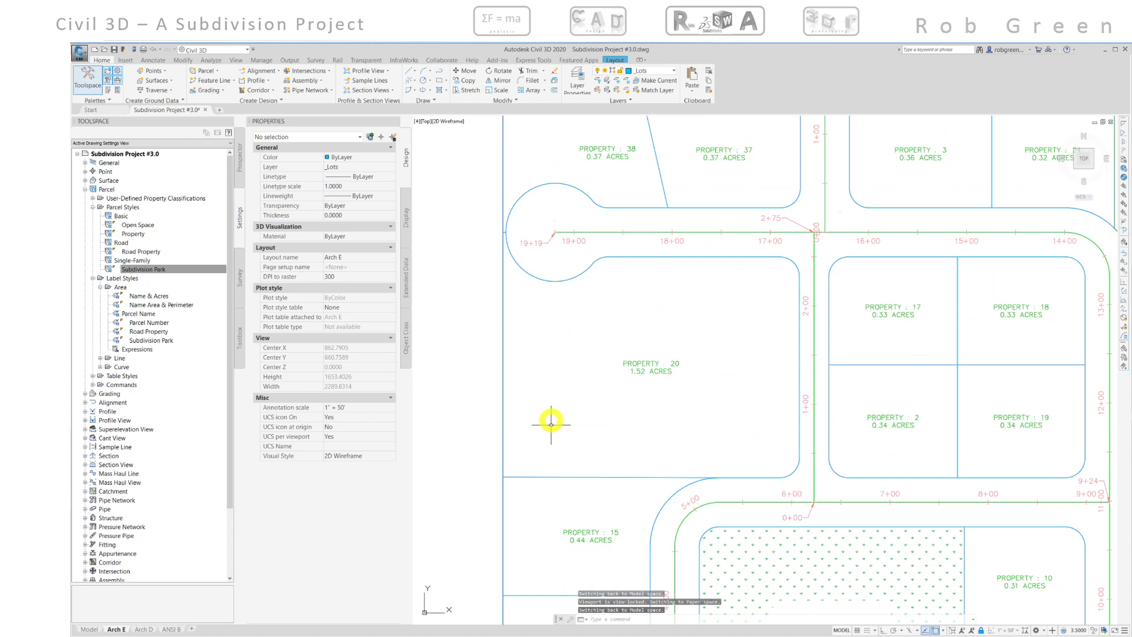
scroll(589, 433, down, 6)
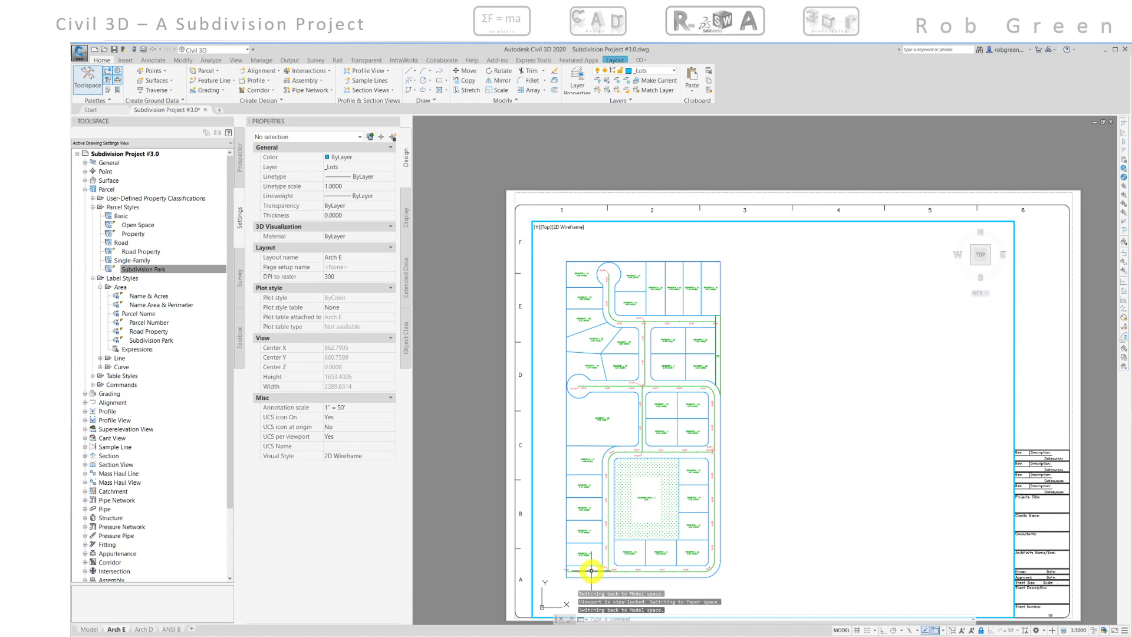
scroll(586, 422, up, 5)
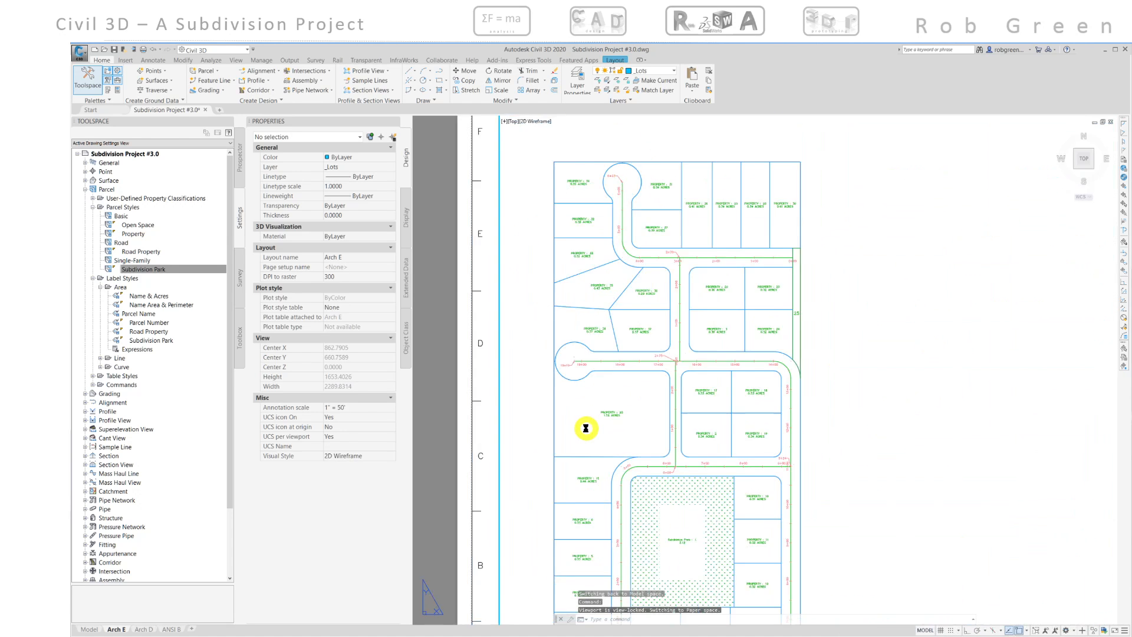
scroll(631, 389, down, 5)
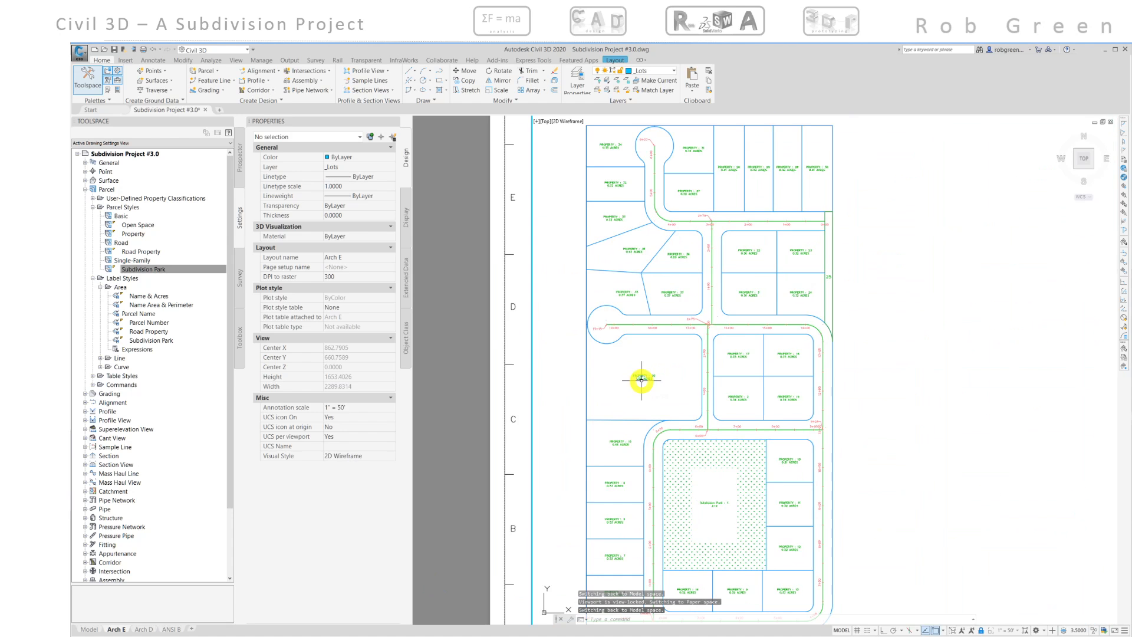
scroll(646, 386, up, 4)
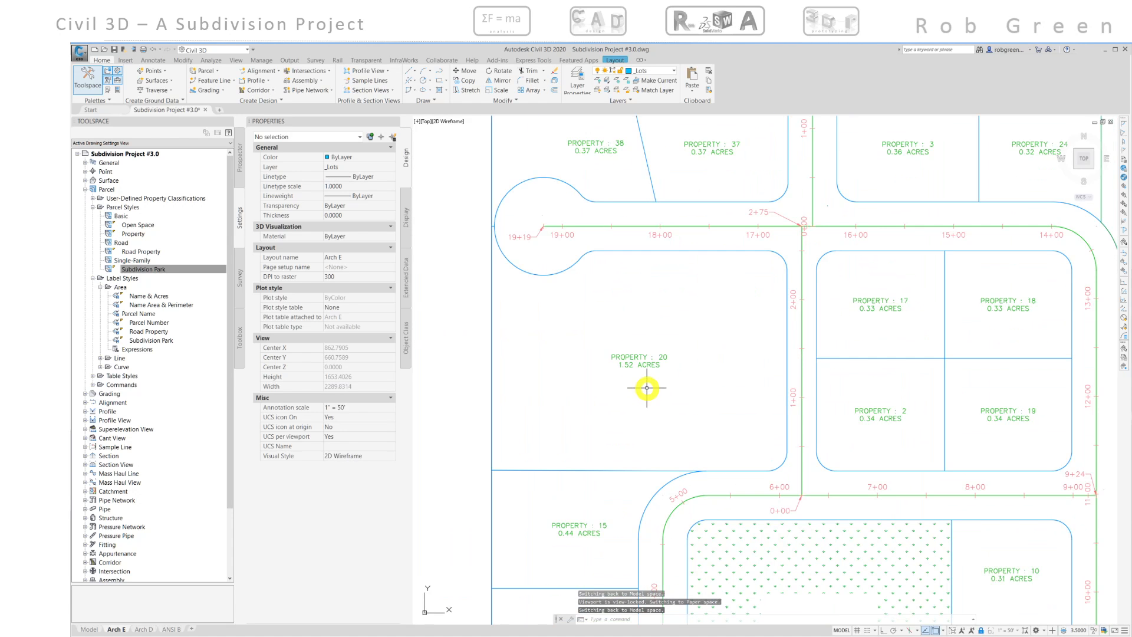
Copy the Property parcel style and name the copy with the owner's first name in the possessive followed by Castlye
right_click(141, 236)
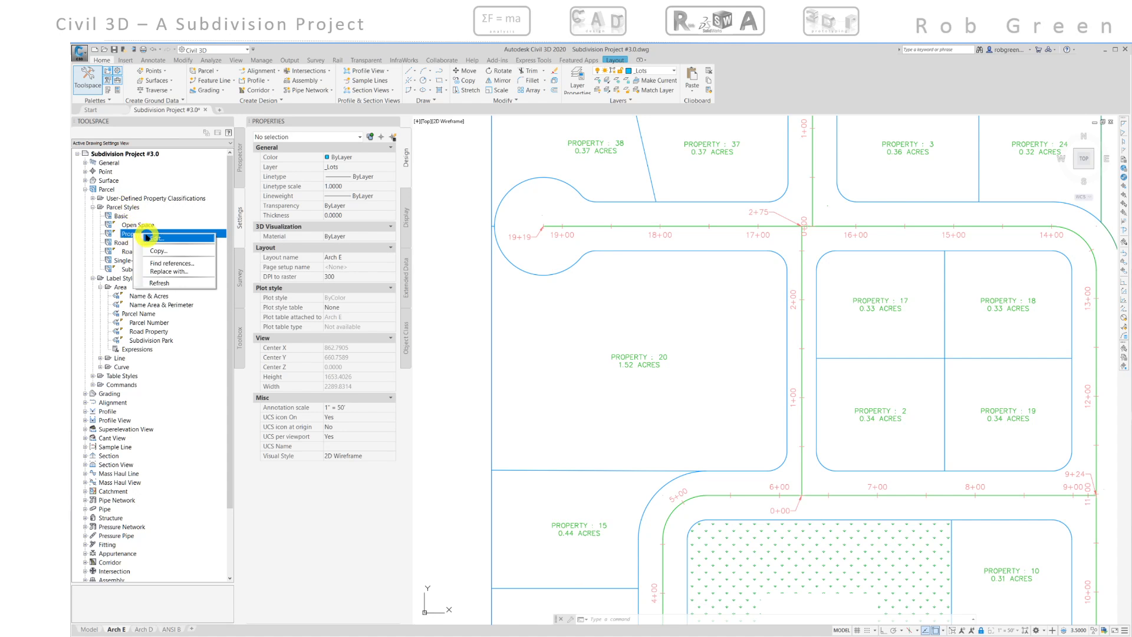
click(156, 251)
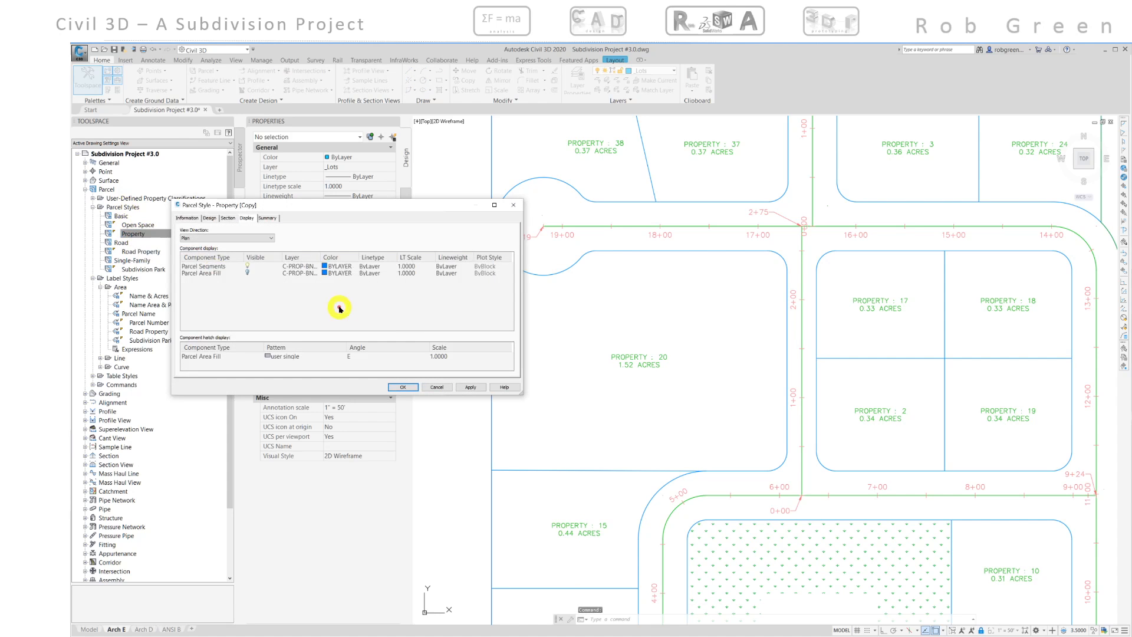
click(188, 218)
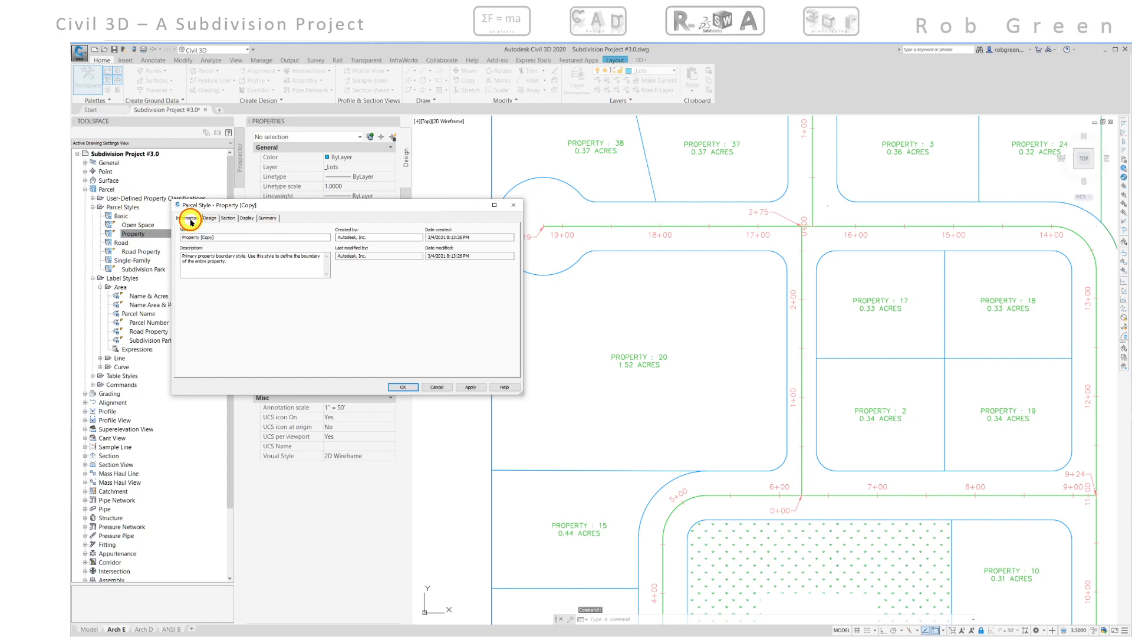
double_click(236, 240)
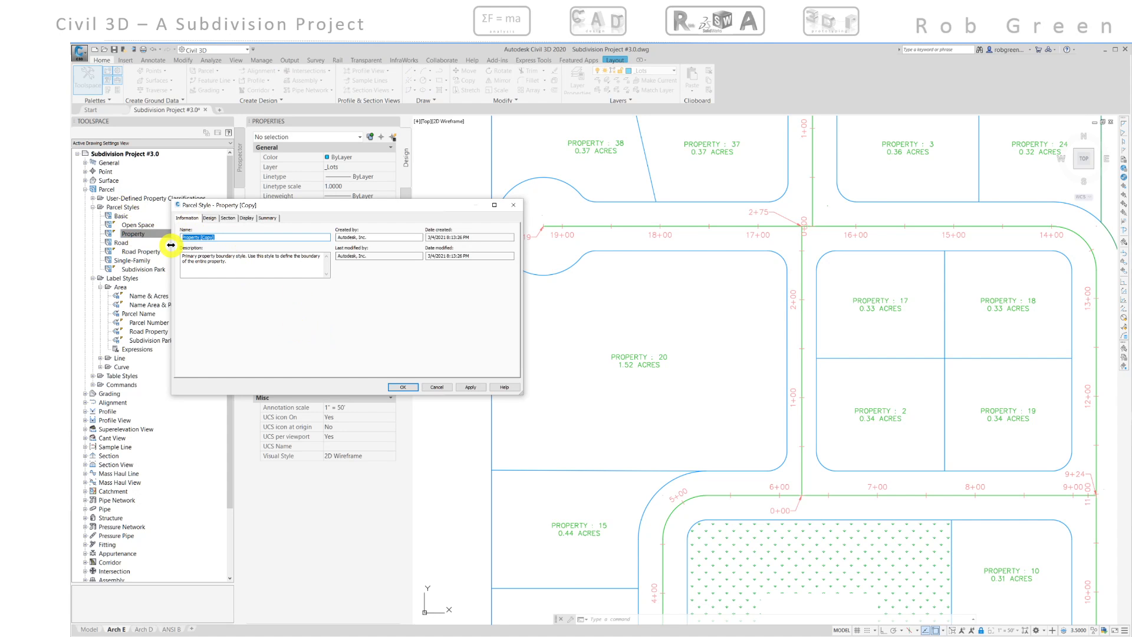
text(Rob)
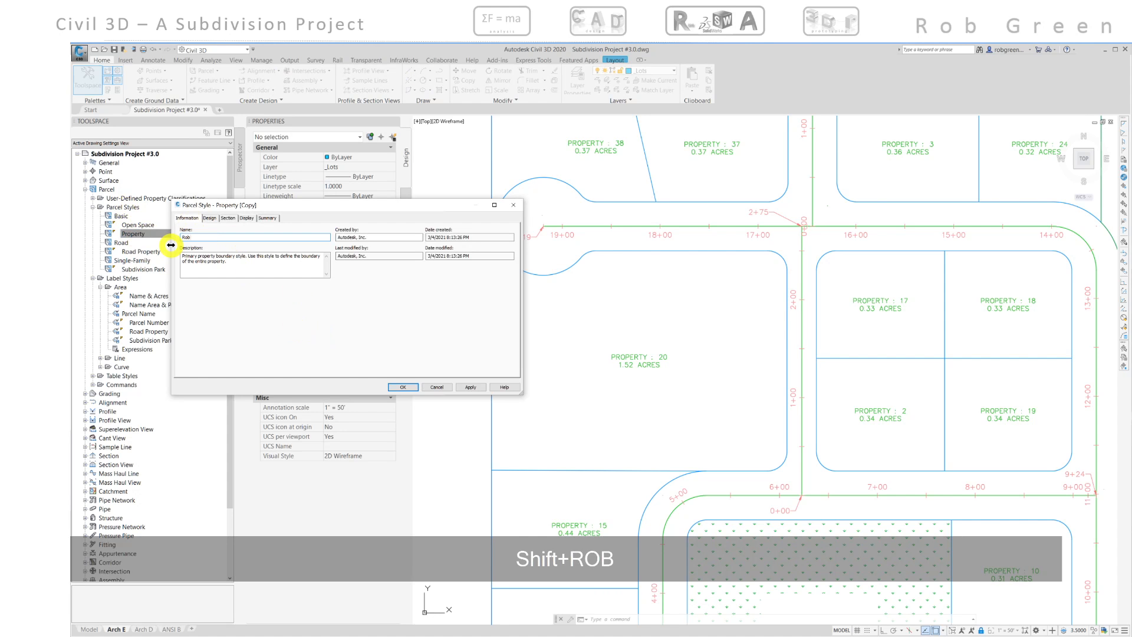
text('s)
key(BackSpace)
text(s C)
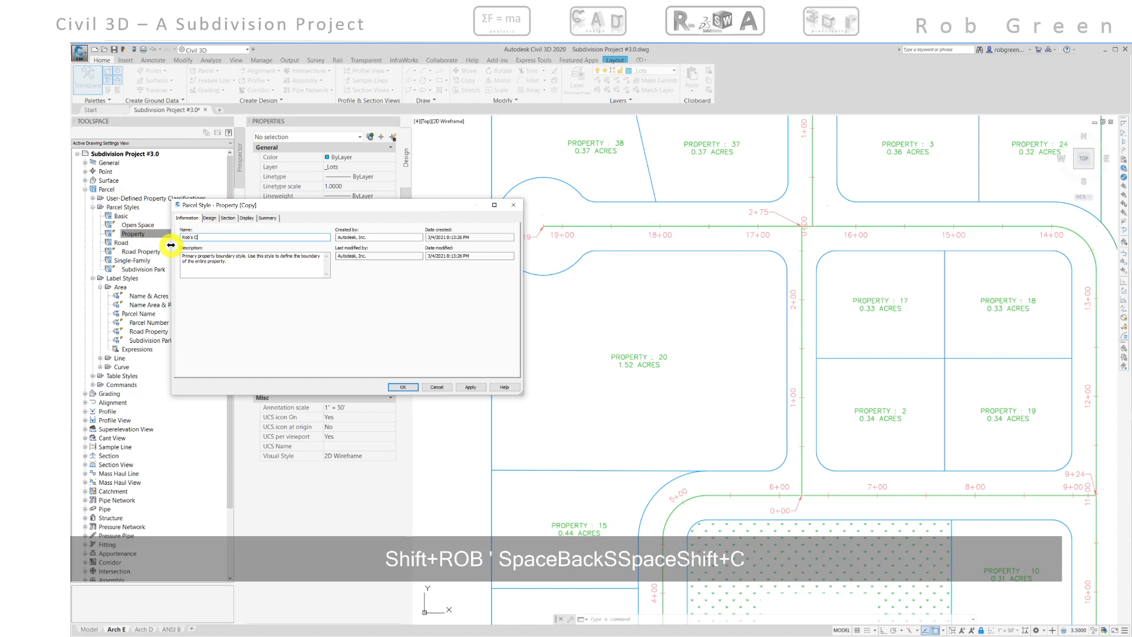
text(astlye)
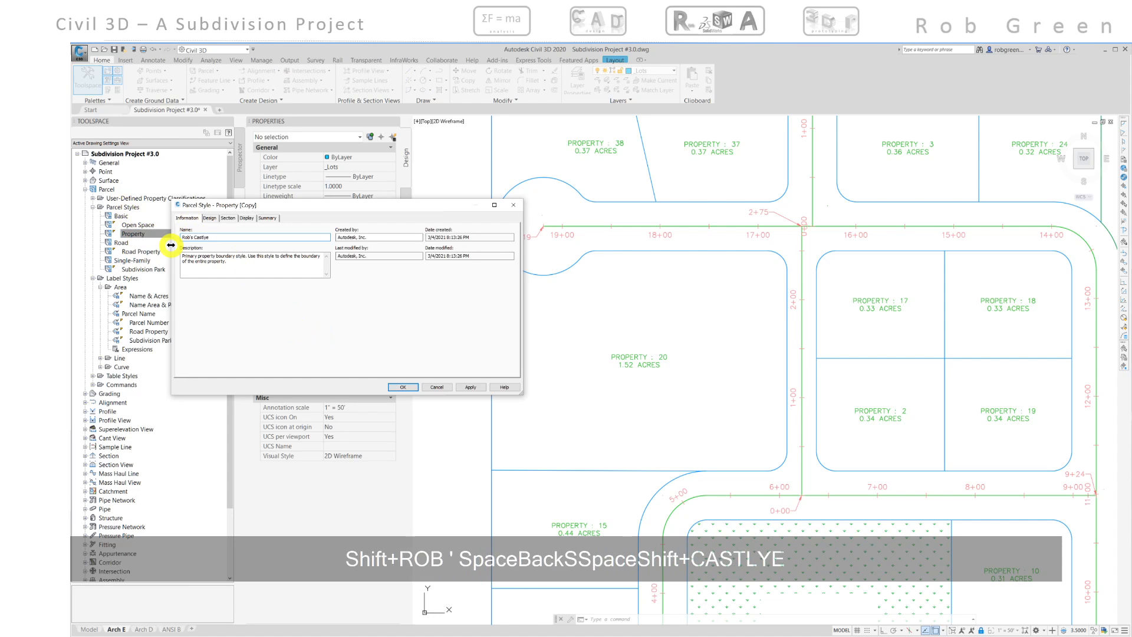
Turn on Observe fill distance for the parcel pattern fill in the design settings of the copied parcel style
click(210, 218)
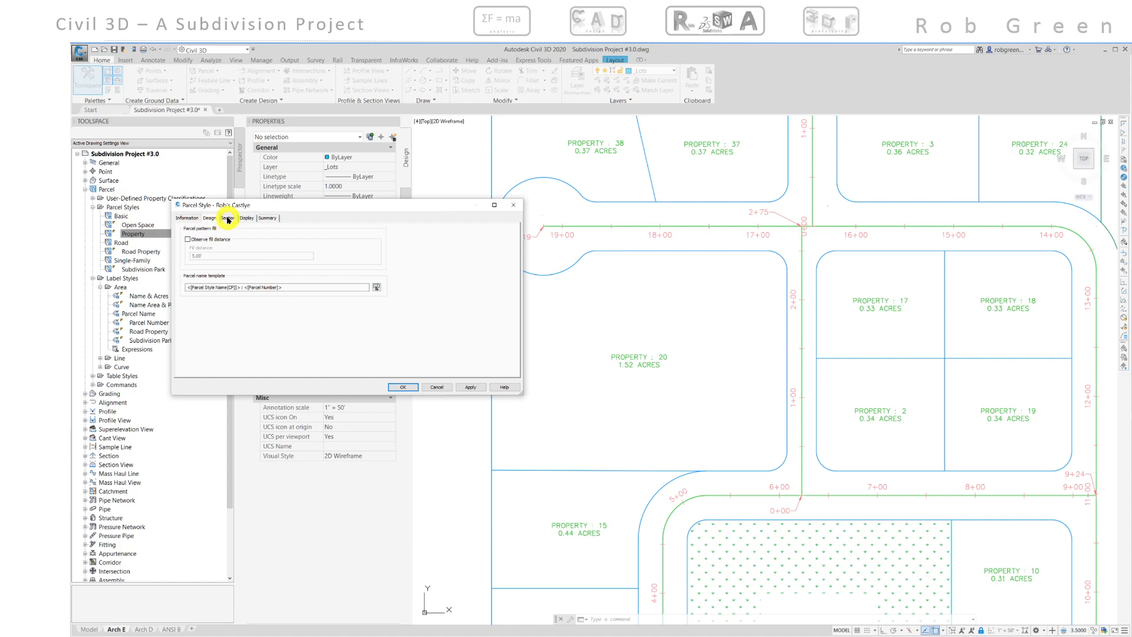
click(229, 218)
click(211, 218)
click(187, 239)
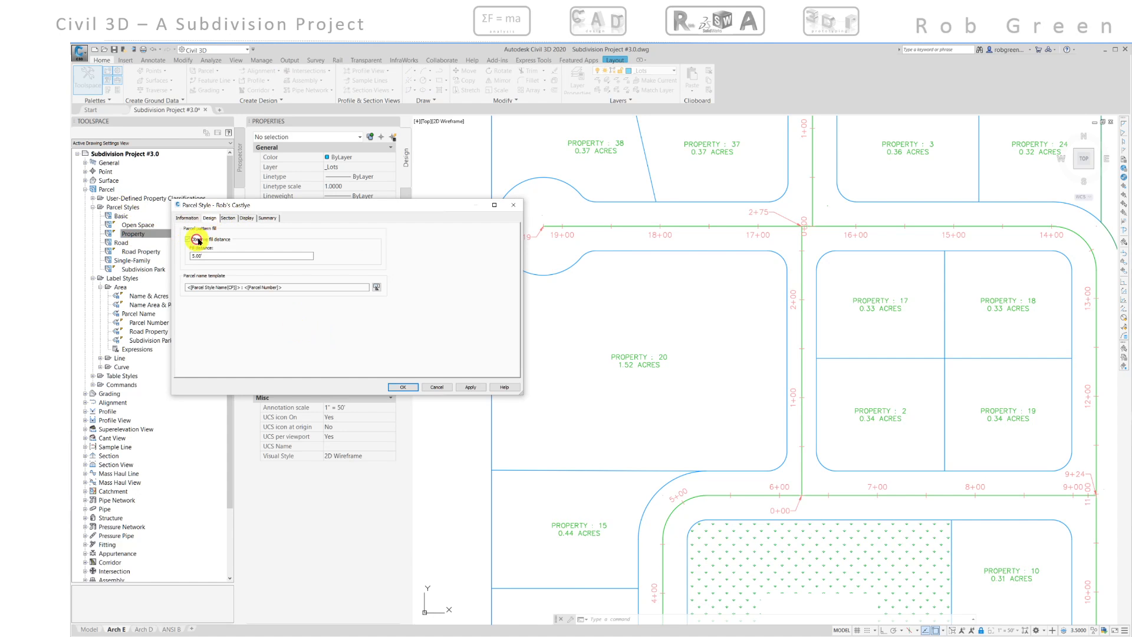
Set the Parcel Area Fill color of the copied parcel style to blue index color 150
click(247, 218)
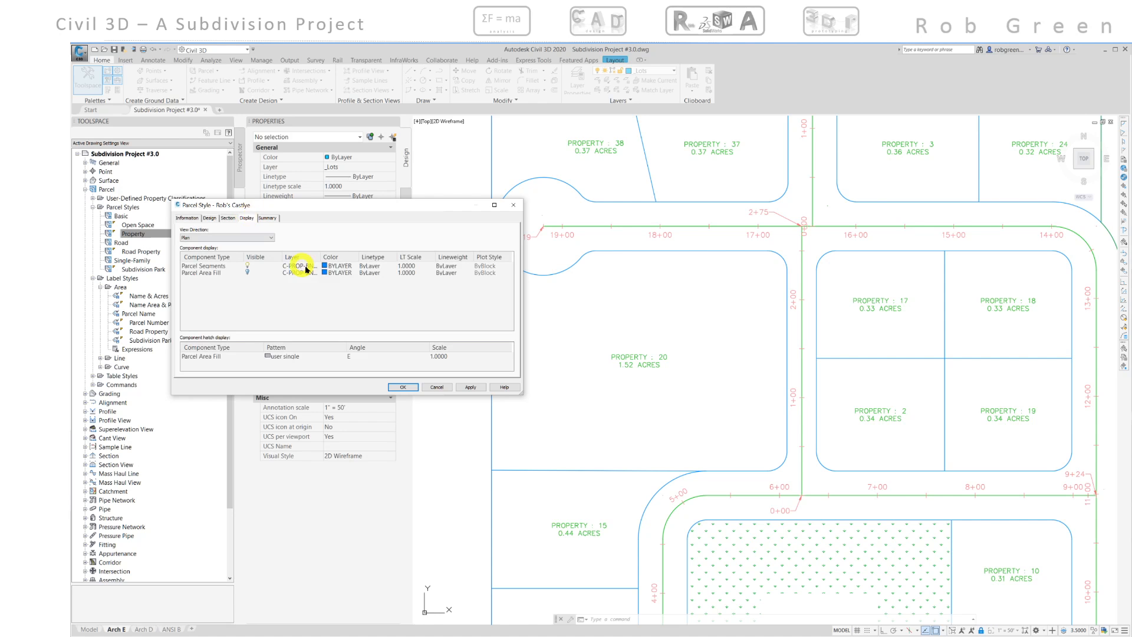
click(324, 272)
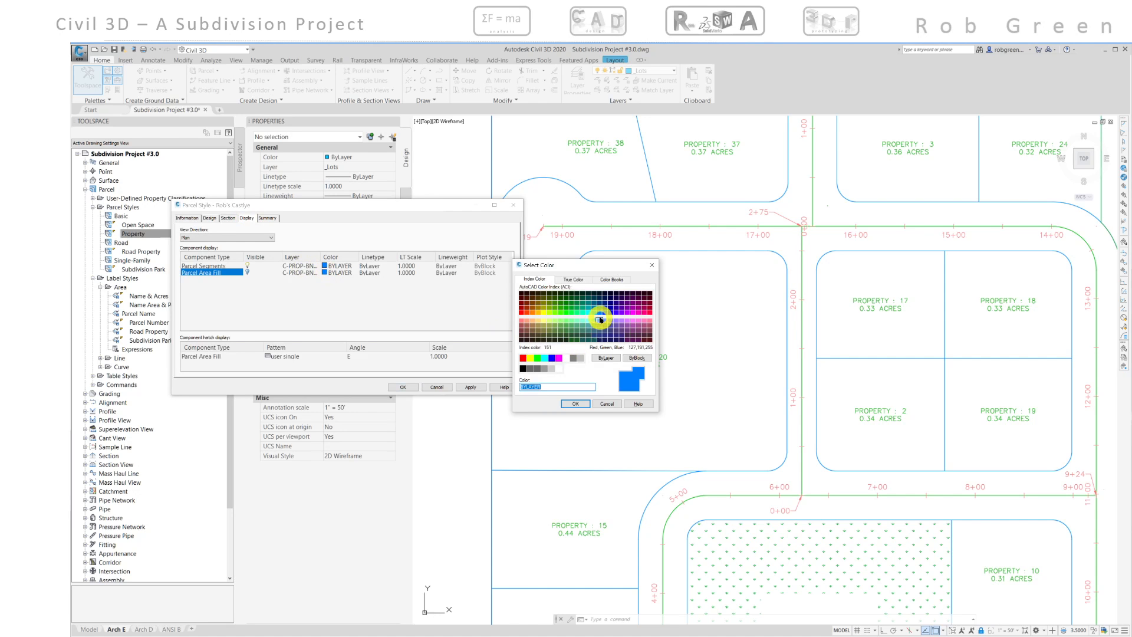
click(600, 313)
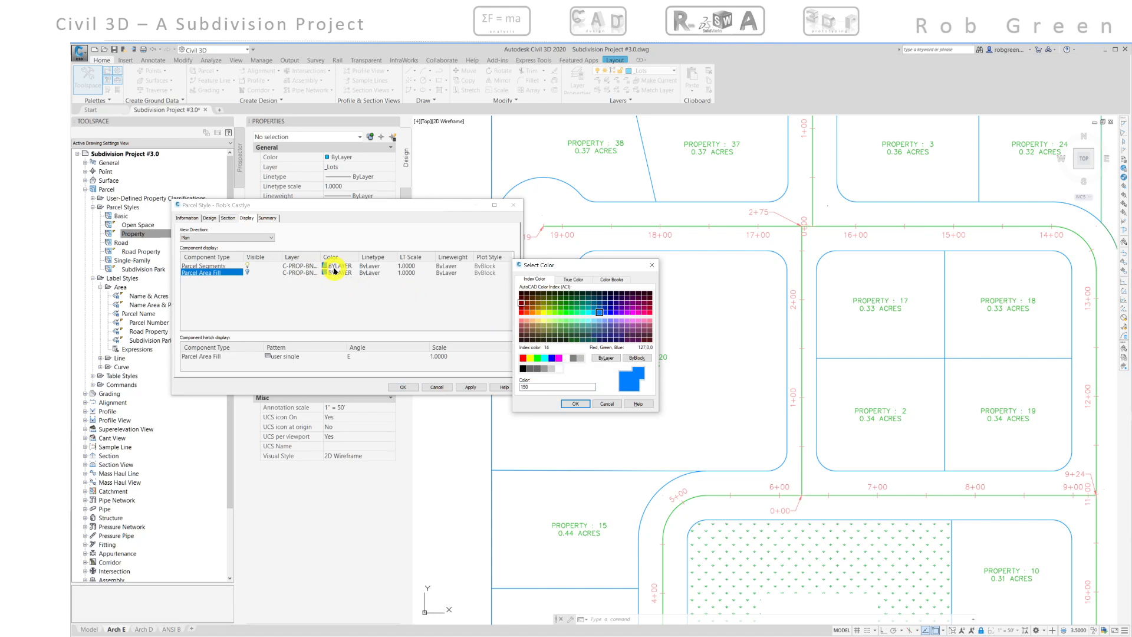
click(578, 404)
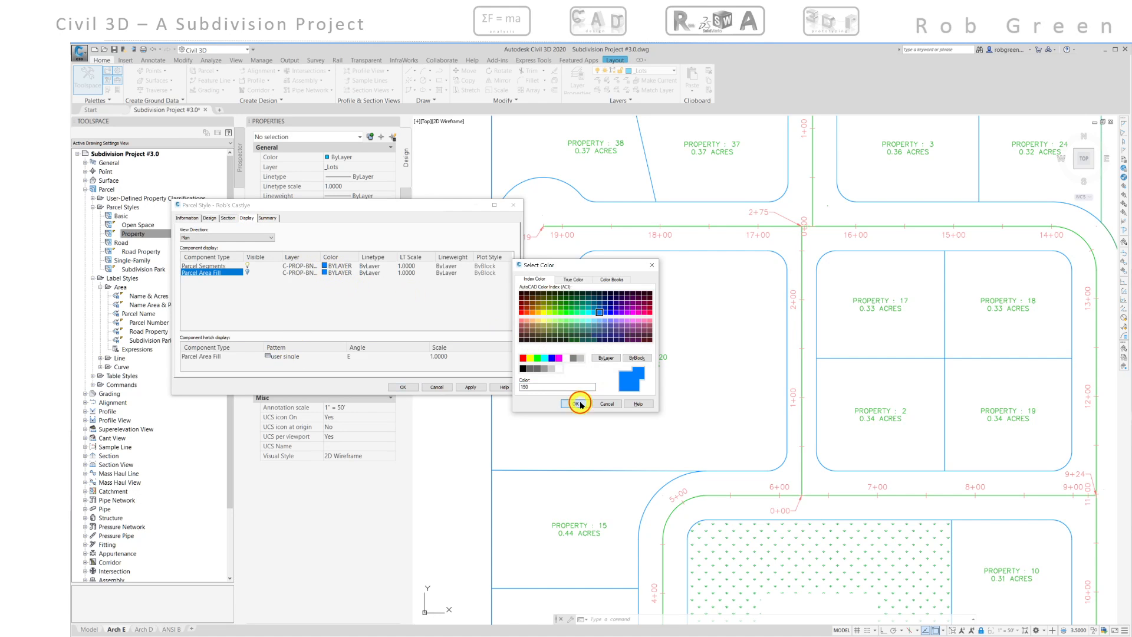
Set the Parcel Area Fill hatch of the copied parcel style to the predefined EARTH pattern
click(271, 356)
click(271, 356)
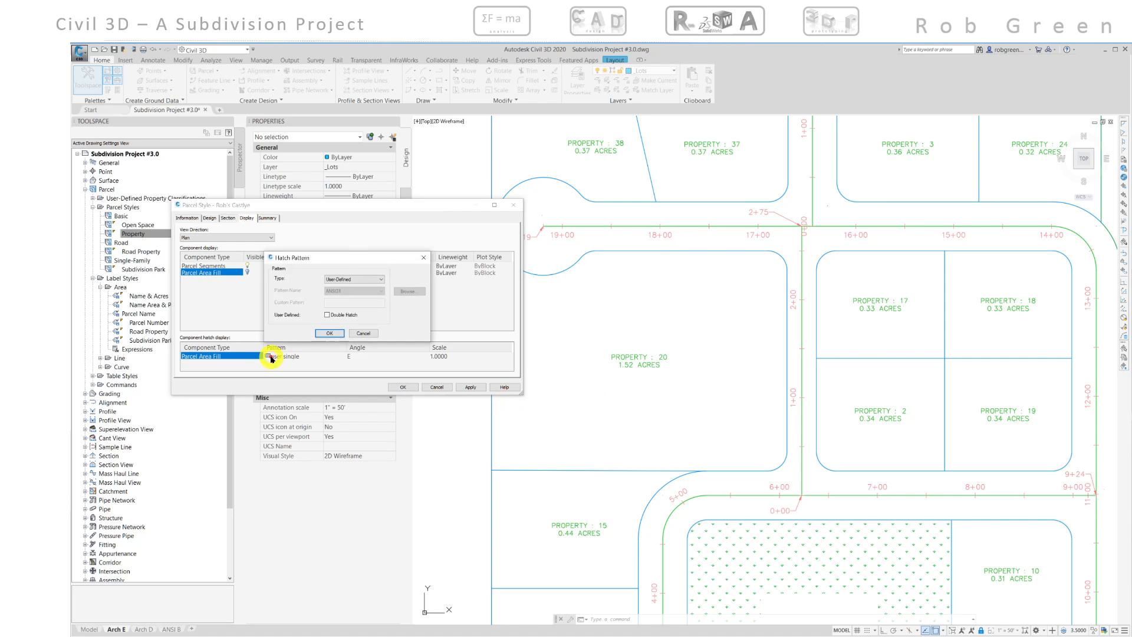
click(349, 278)
click(344, 287)
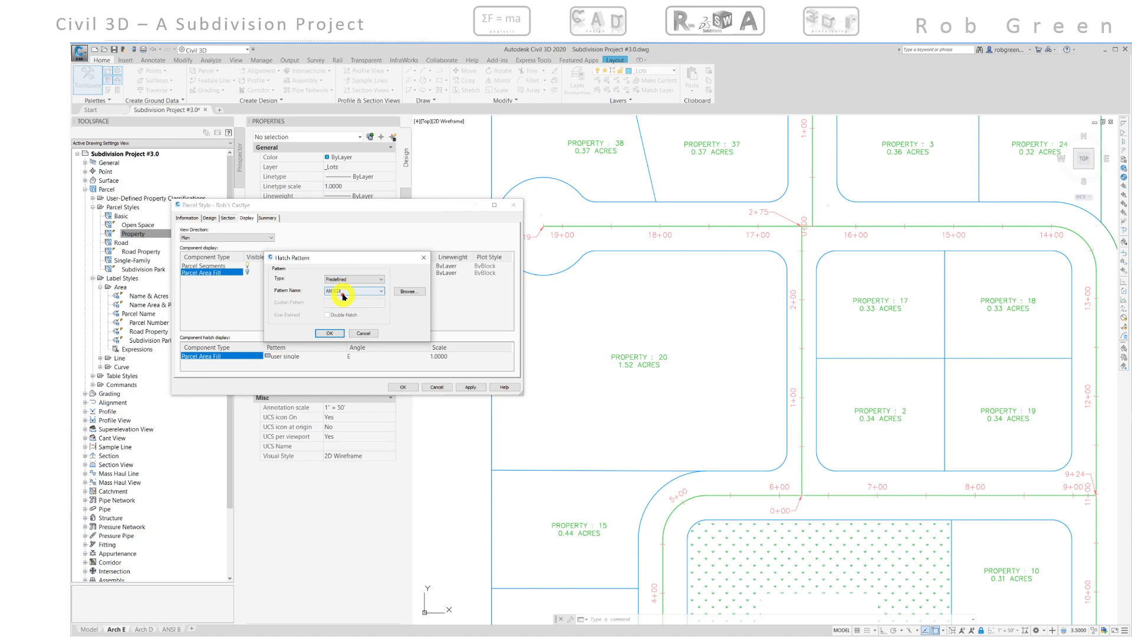
click(344, 296)
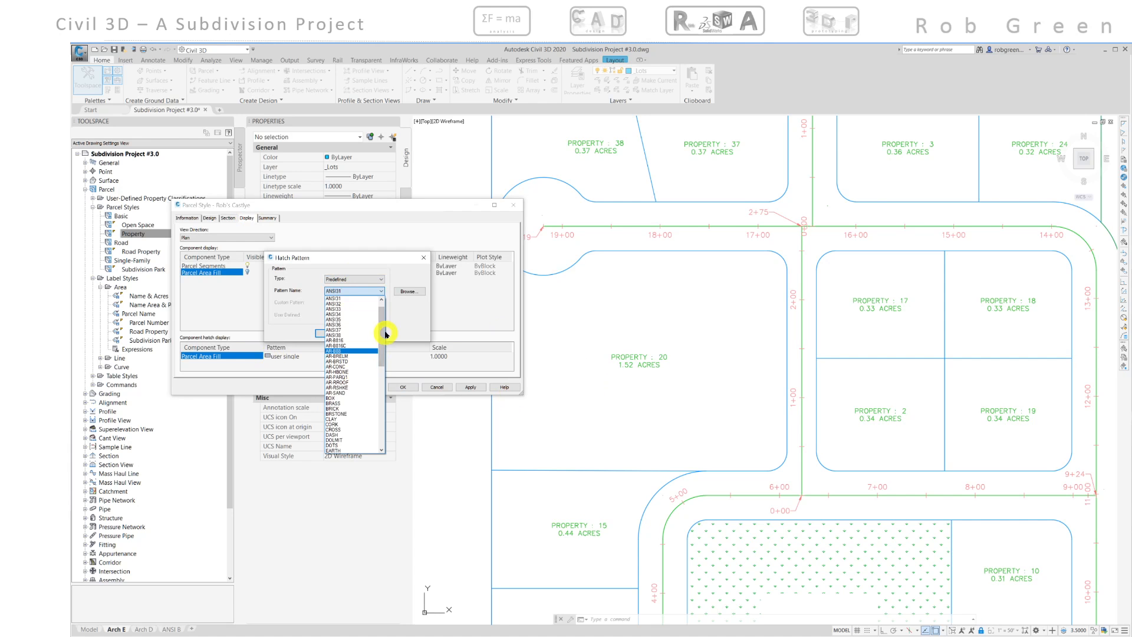
drag(386, 335, 388, 364)
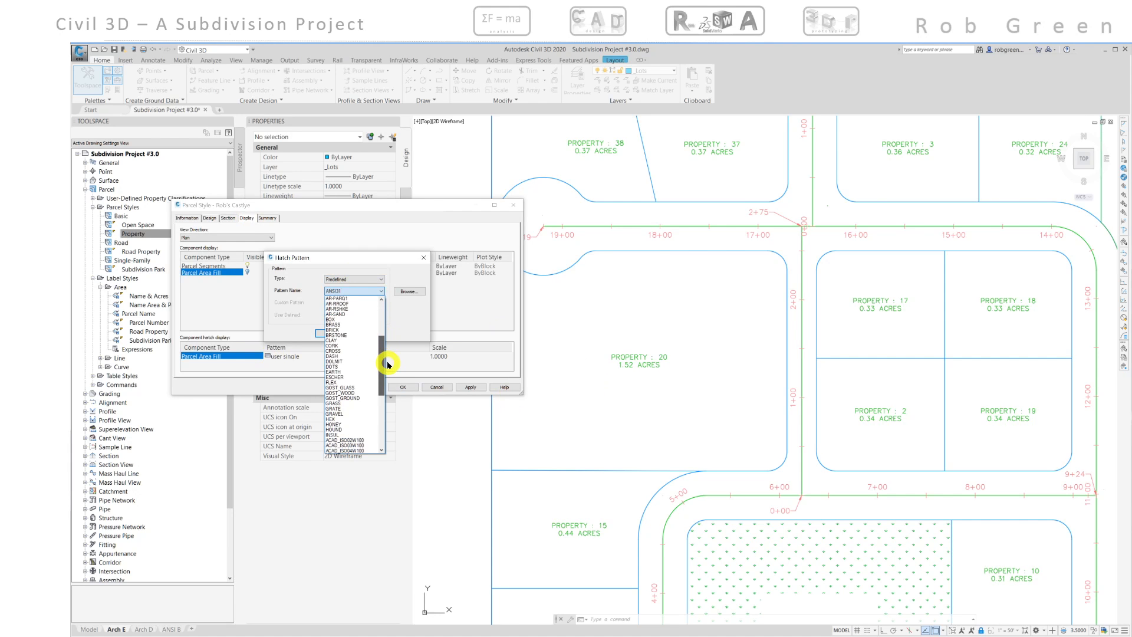
click(335, 373)
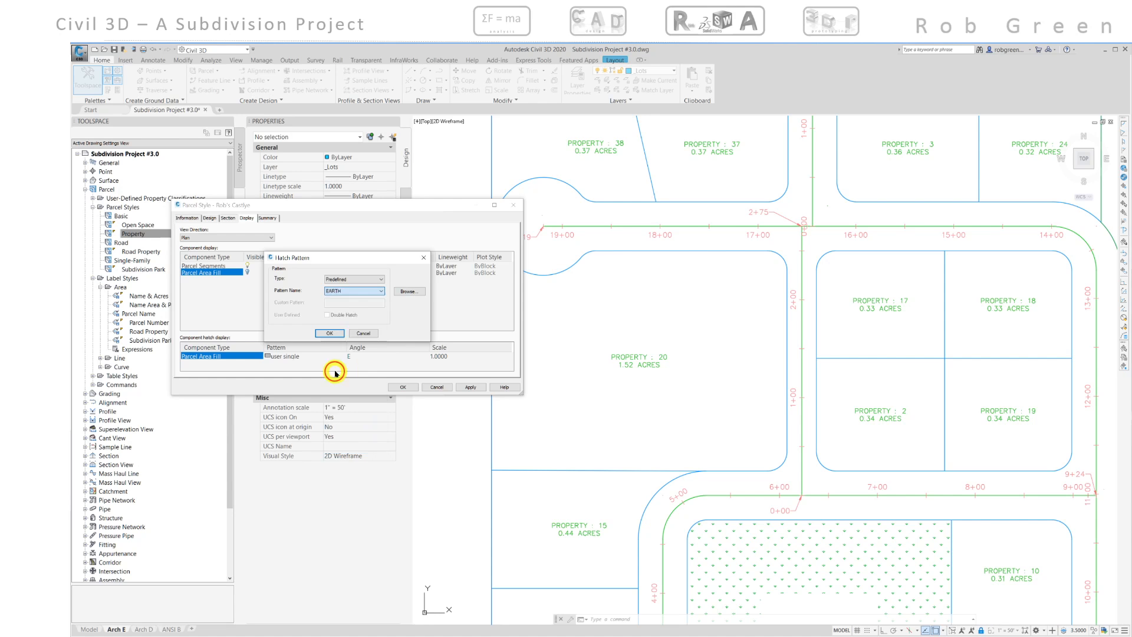
click(326, 334)
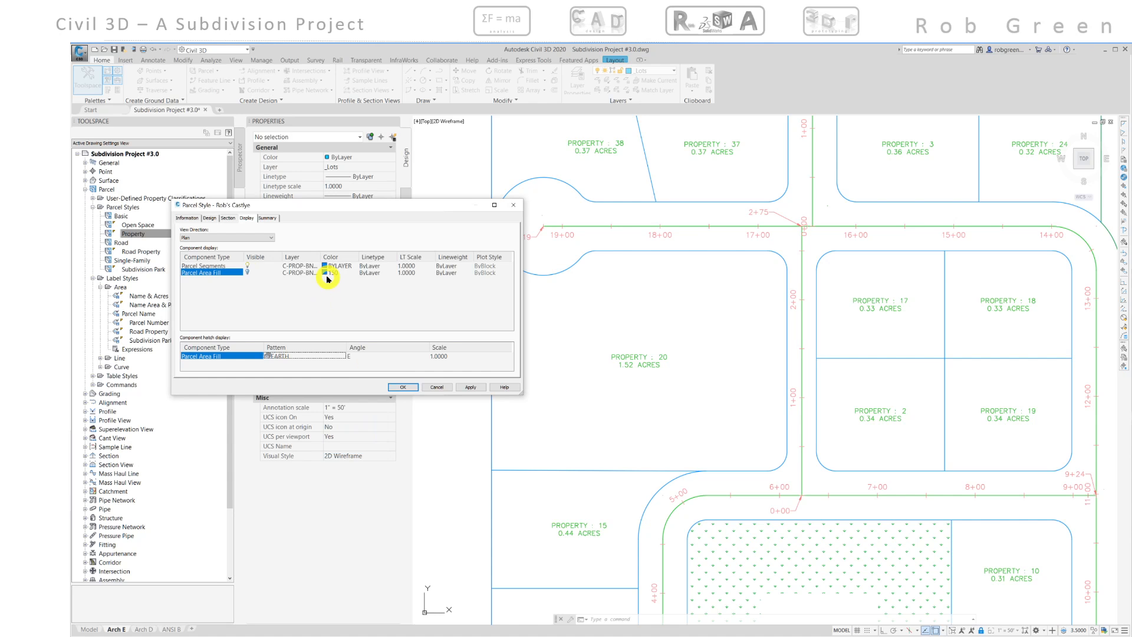
Change the scale of the EARTH area fill hatch, apply the setting and save the Castlye parcel style
click(443, 355)
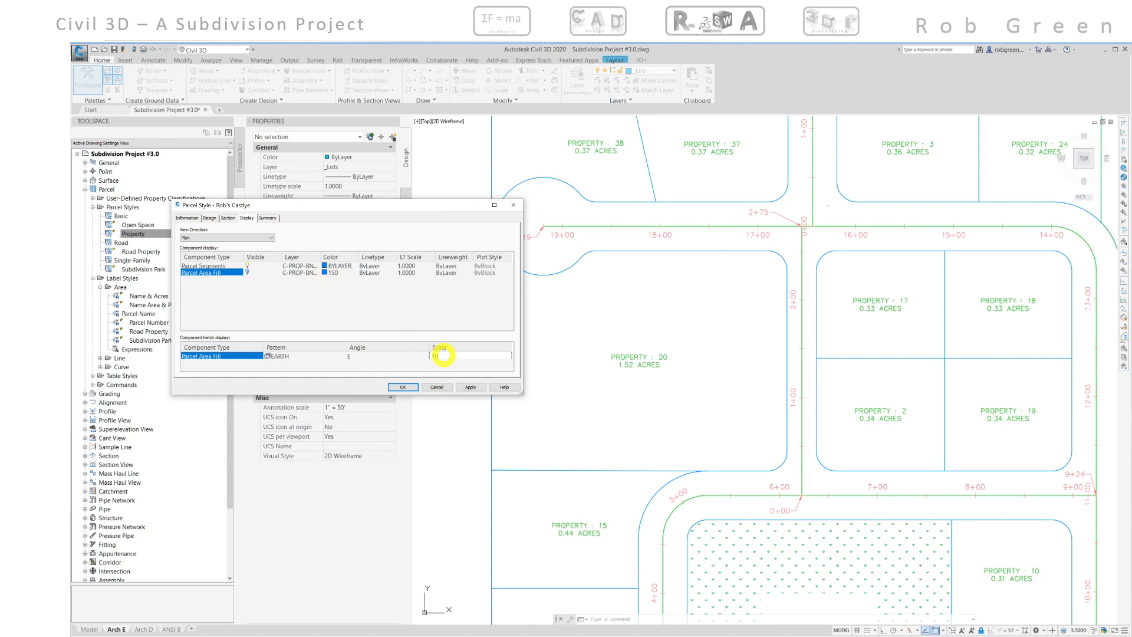
click(466, 388)
click(411, 386)
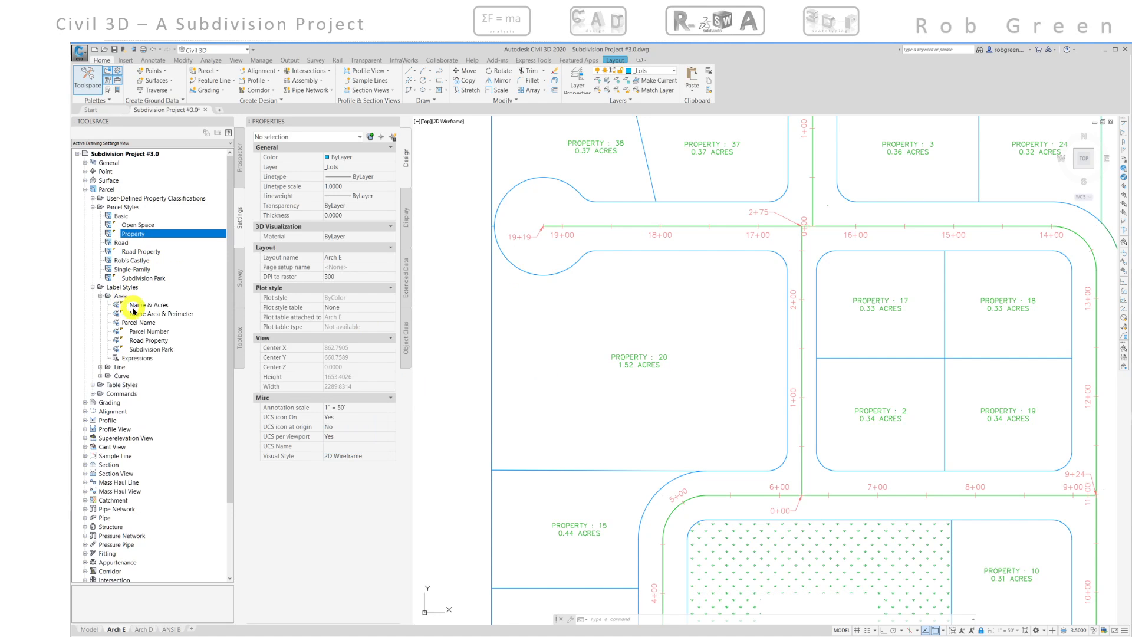
Copy the Subdivision Park area label style and name the copy with the owner's first name in the possessive followed by Castle
right_click(148, 351)
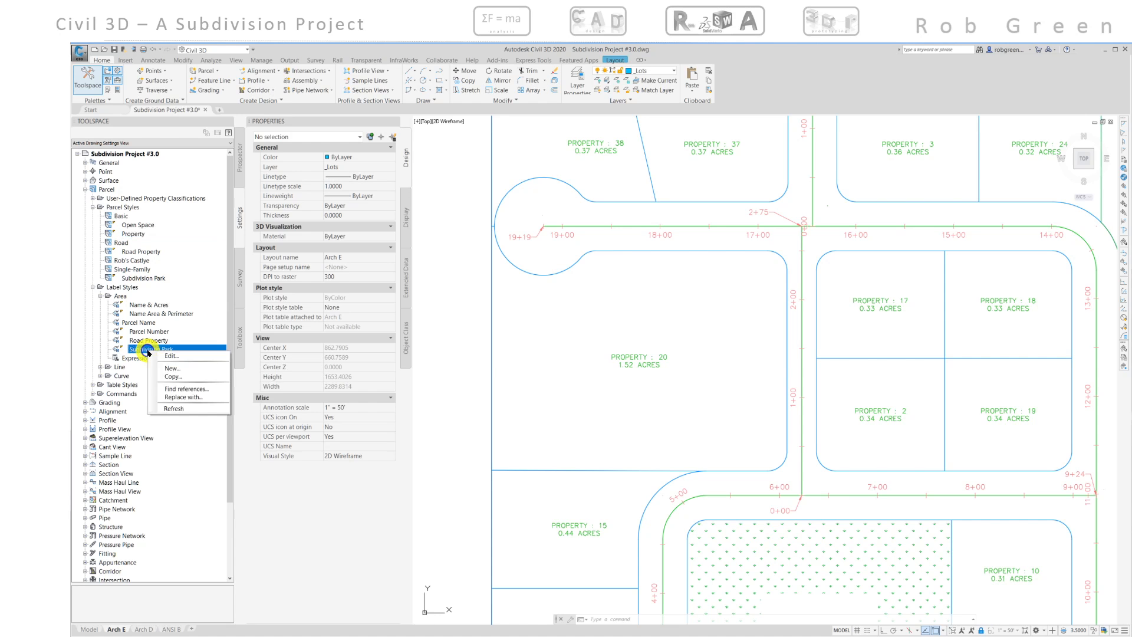
click(168, 377)
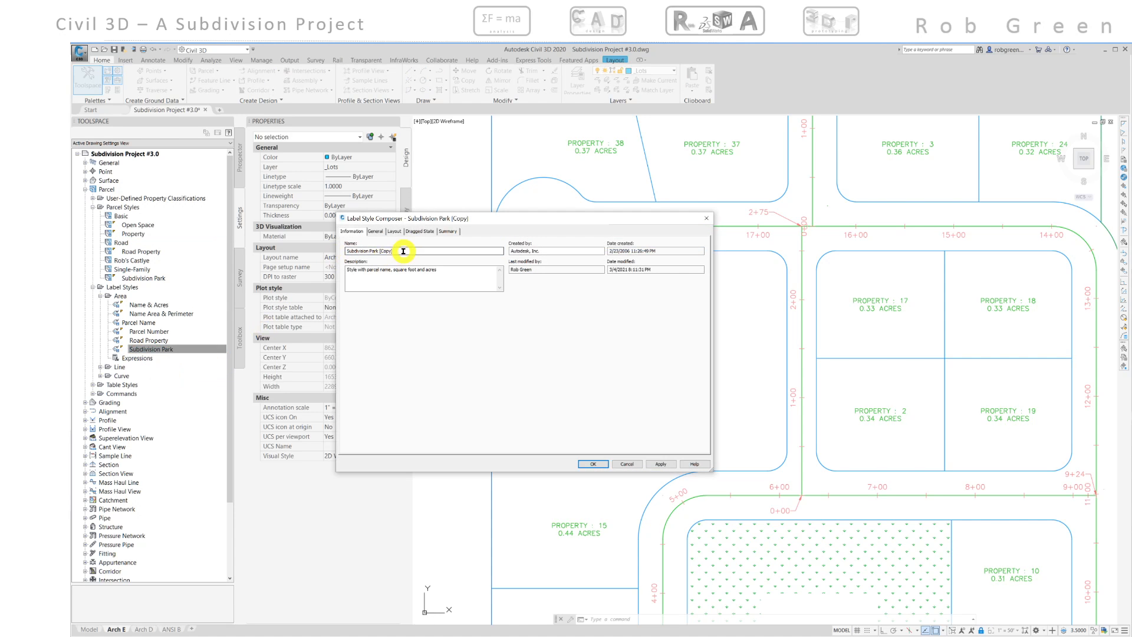
drag(404, 254, 348, 252)
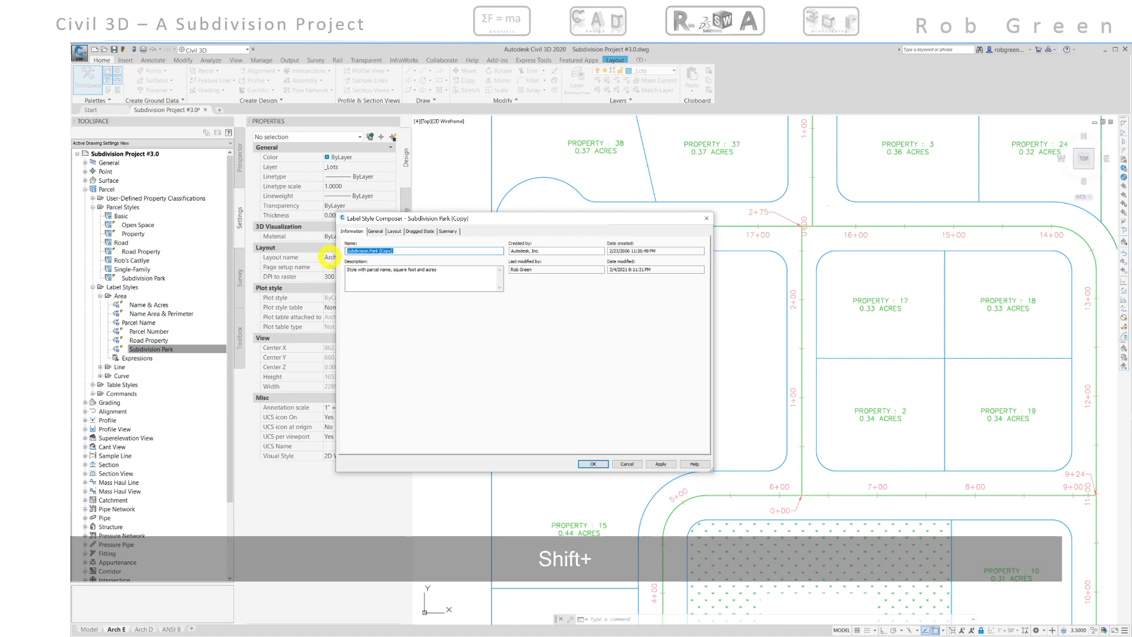
text(Rob's)
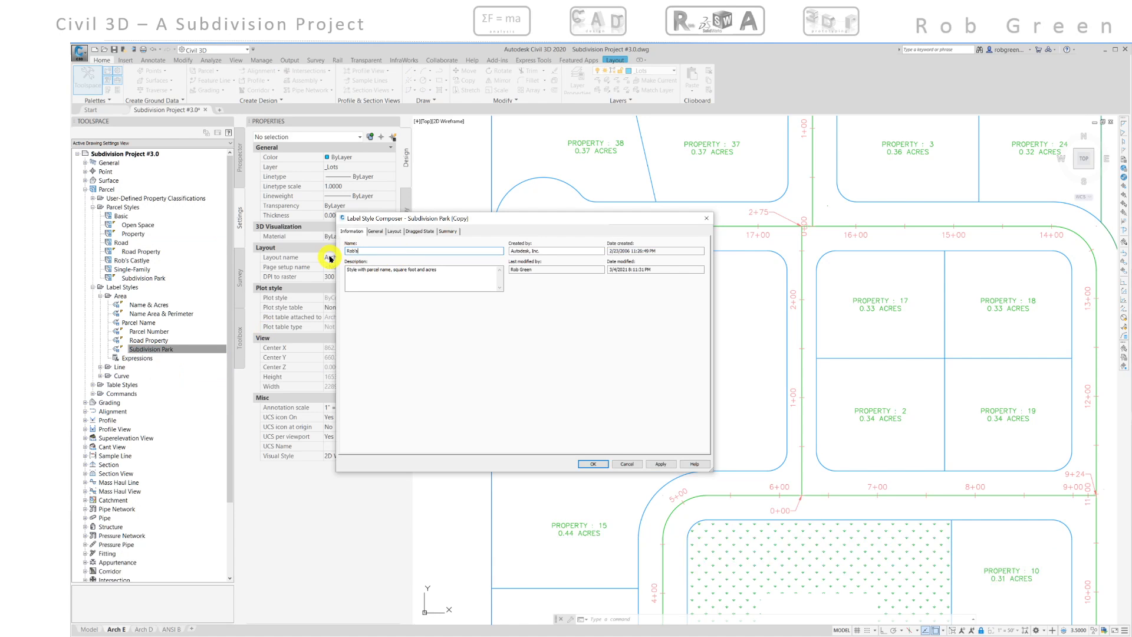
text( Castle)
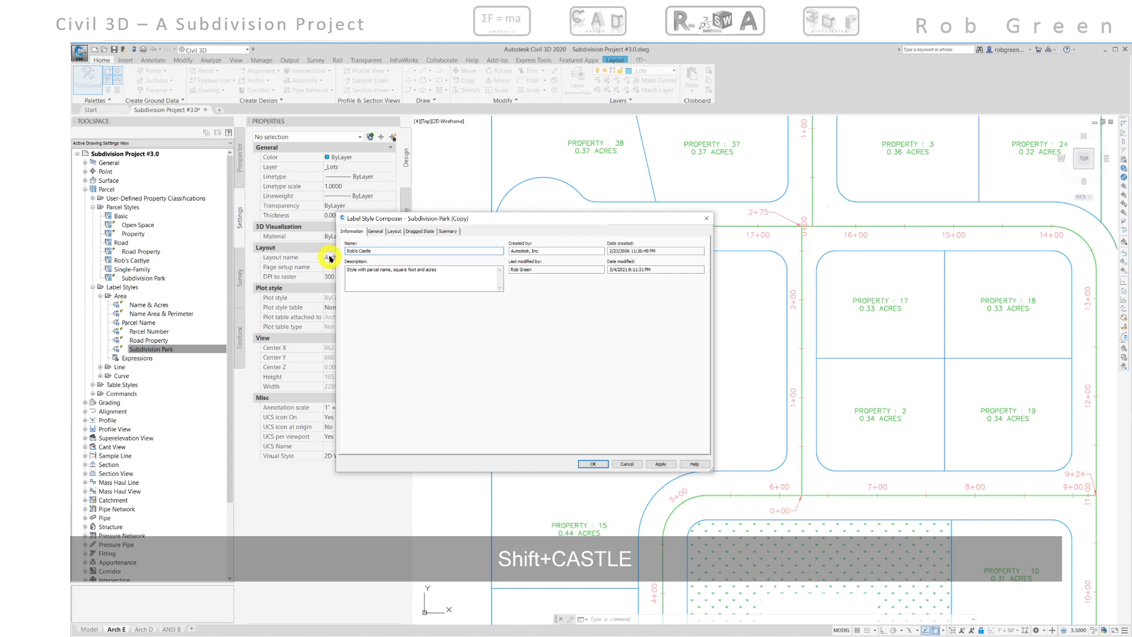
click(375, 231)
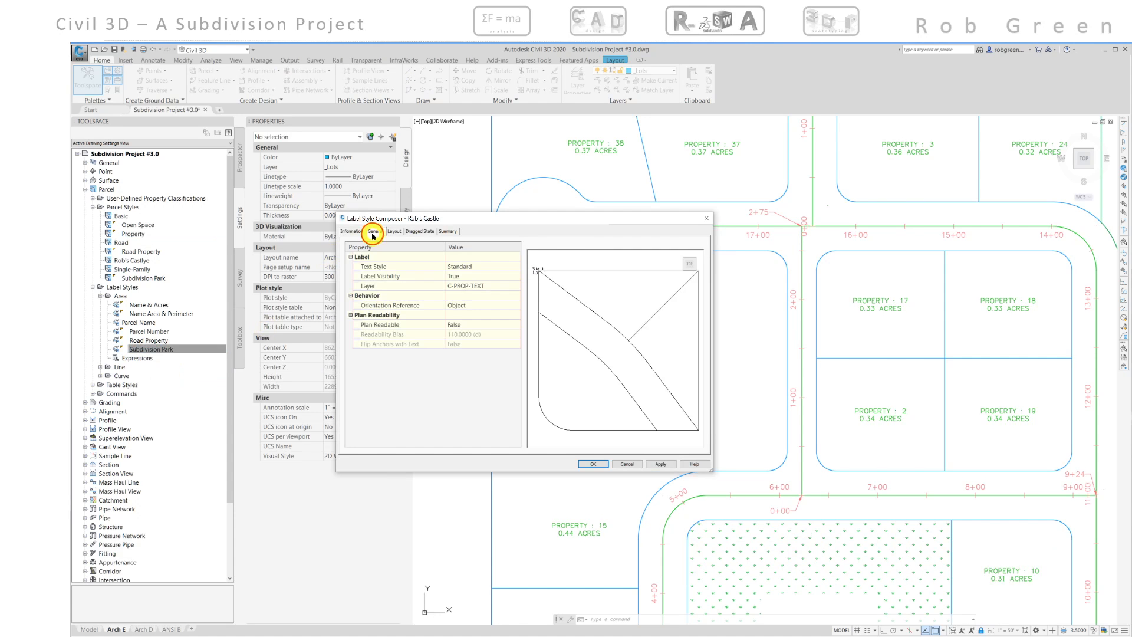
click(392, 231)
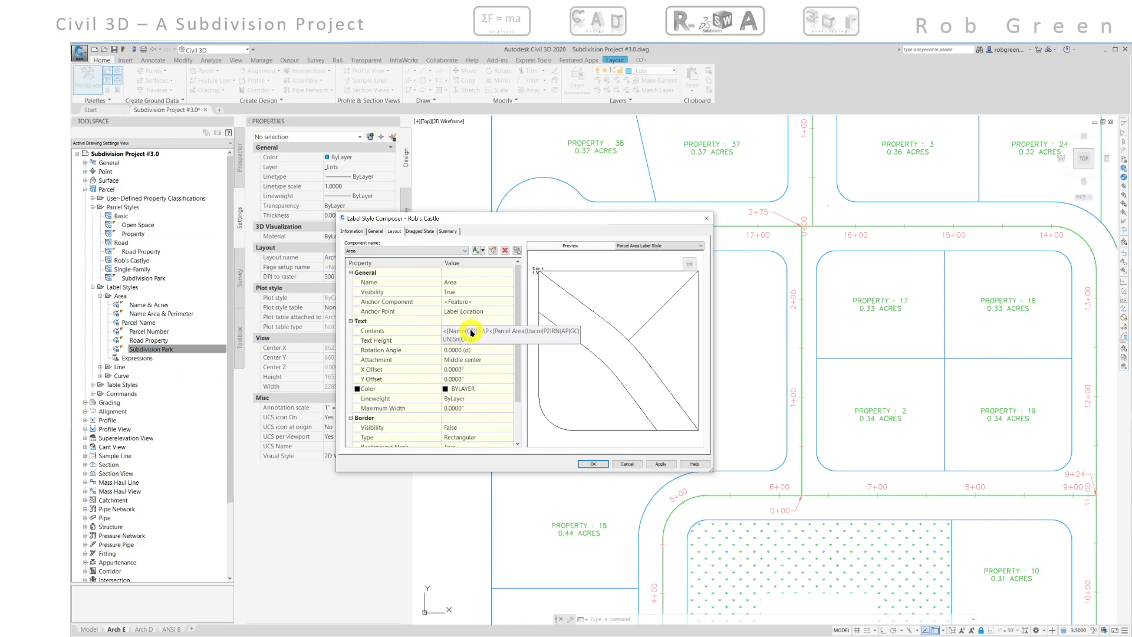
click(654, 463)
click(600, 464)
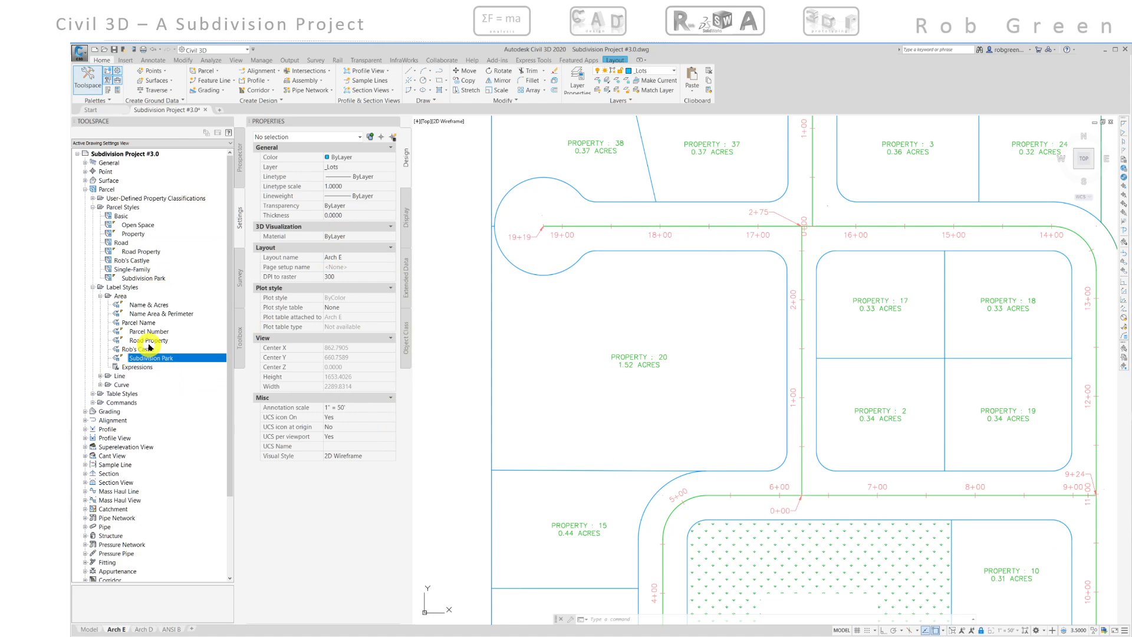
Assign the owner's Castlye parcel style to the large parcel Property : 20
click(619, 356)
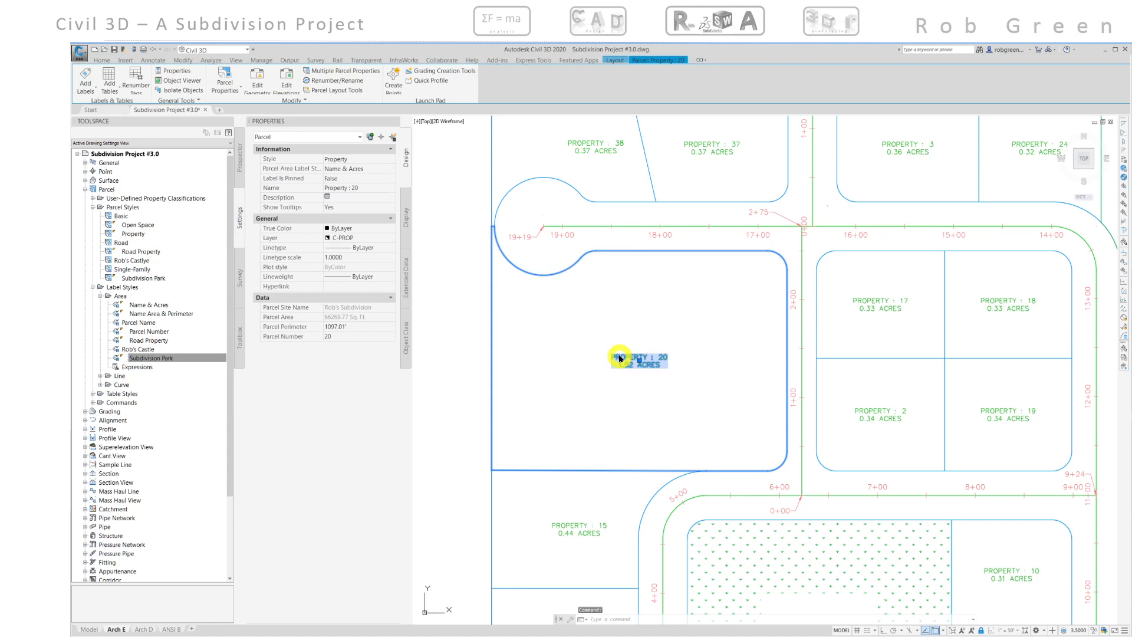
click(392, 160)
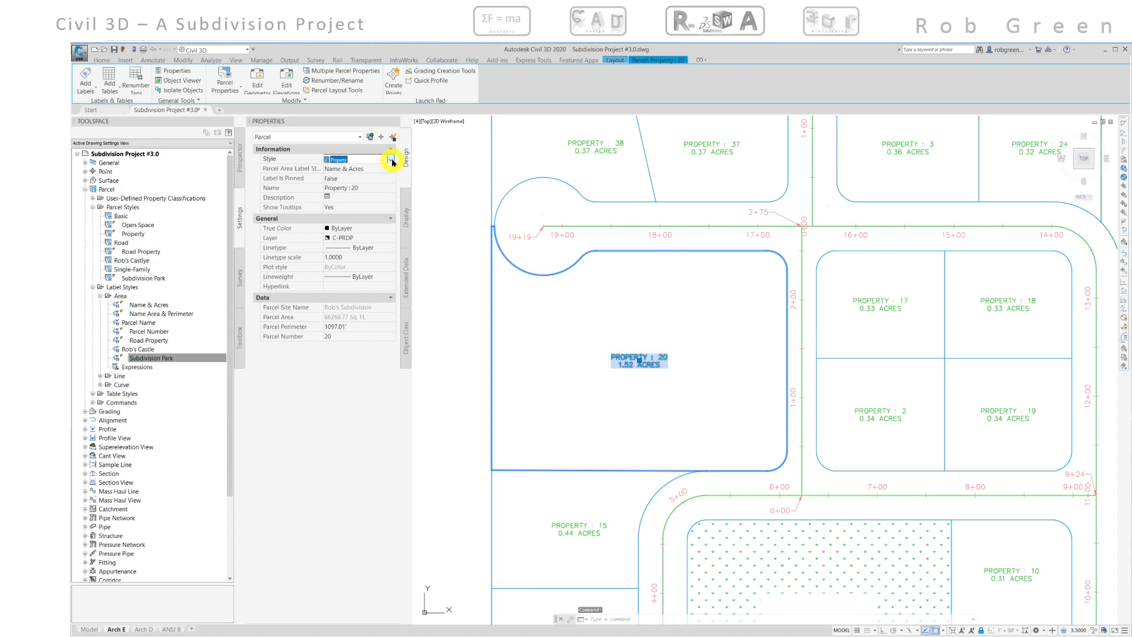
click(392, 160)
click(360, 218)
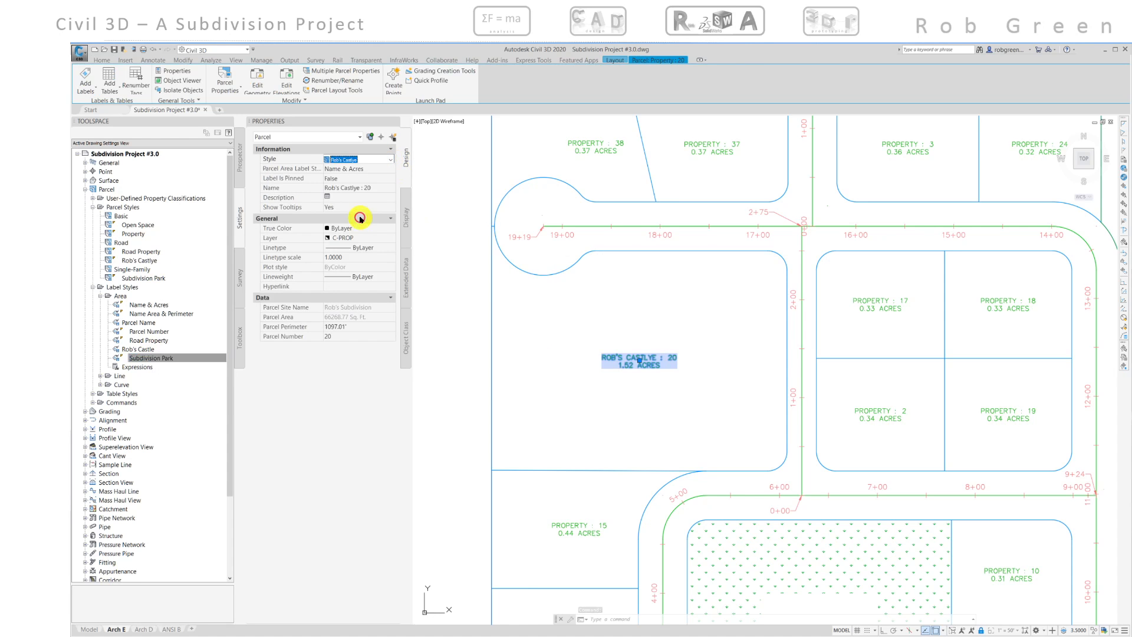
Set the parcel area label style of the same large parcel to the owner's Castle style and deselect it
click(390, 170)
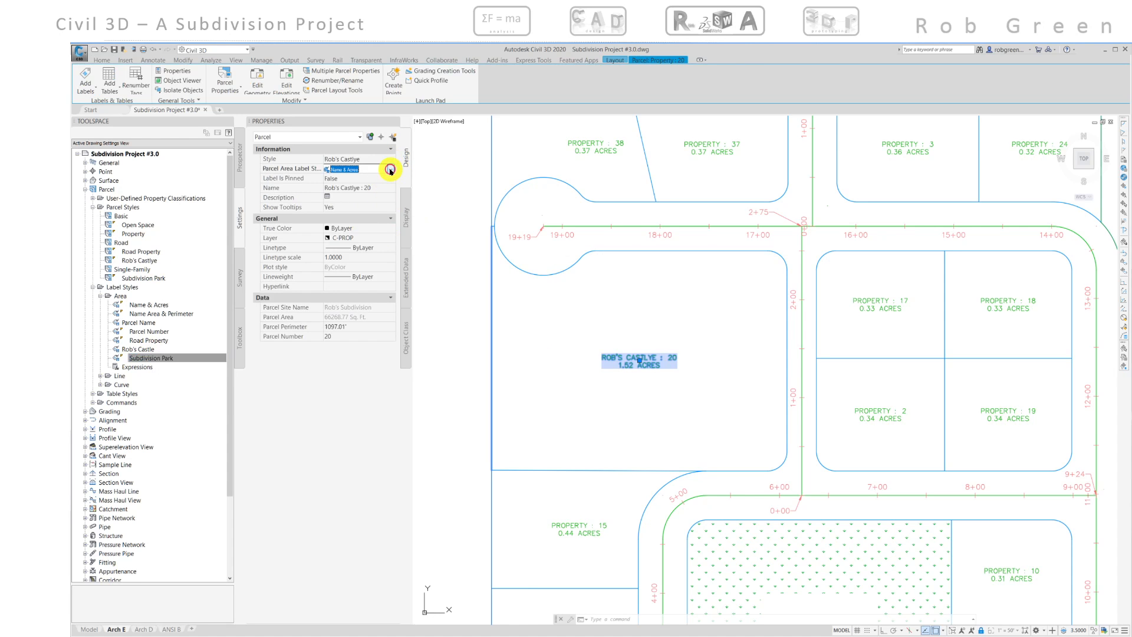
click(389, 171)
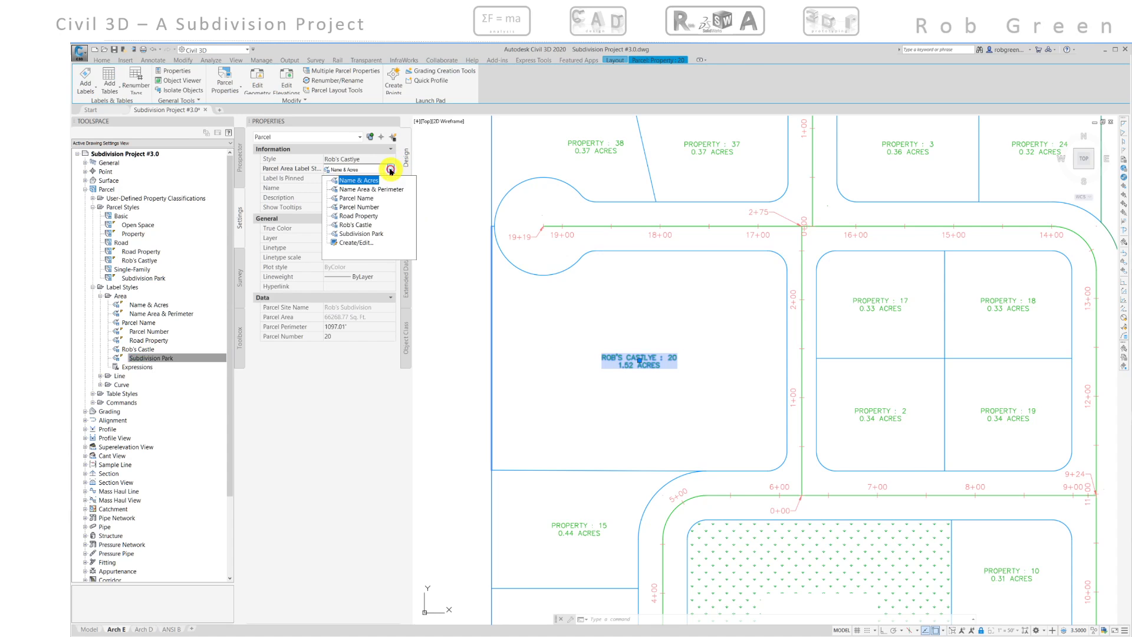
click(365, 226)
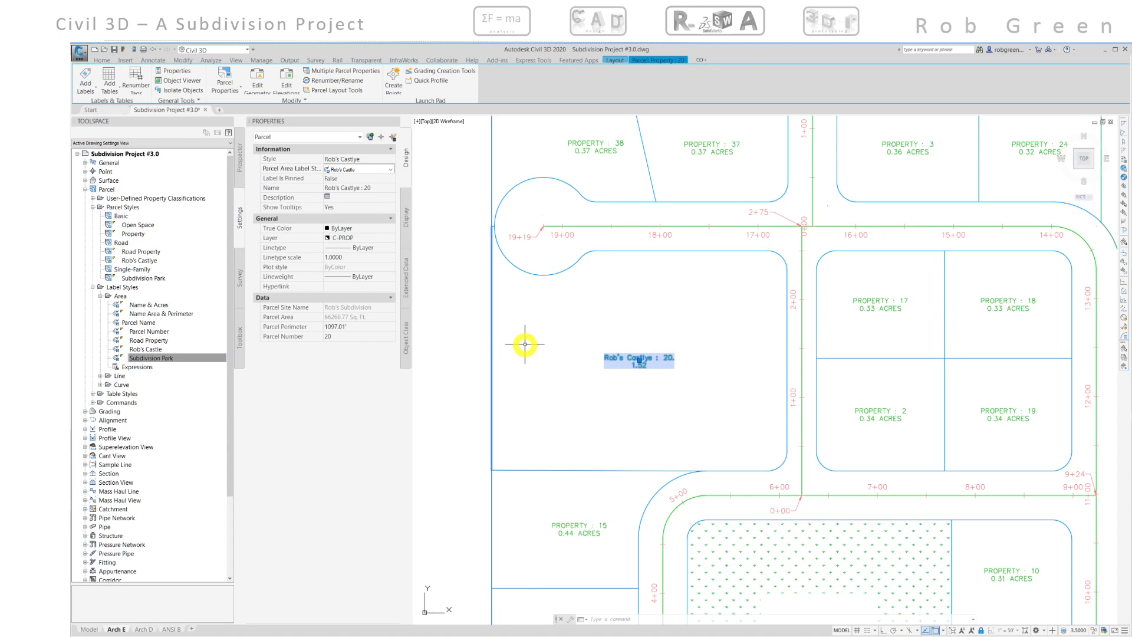
key(Escape)
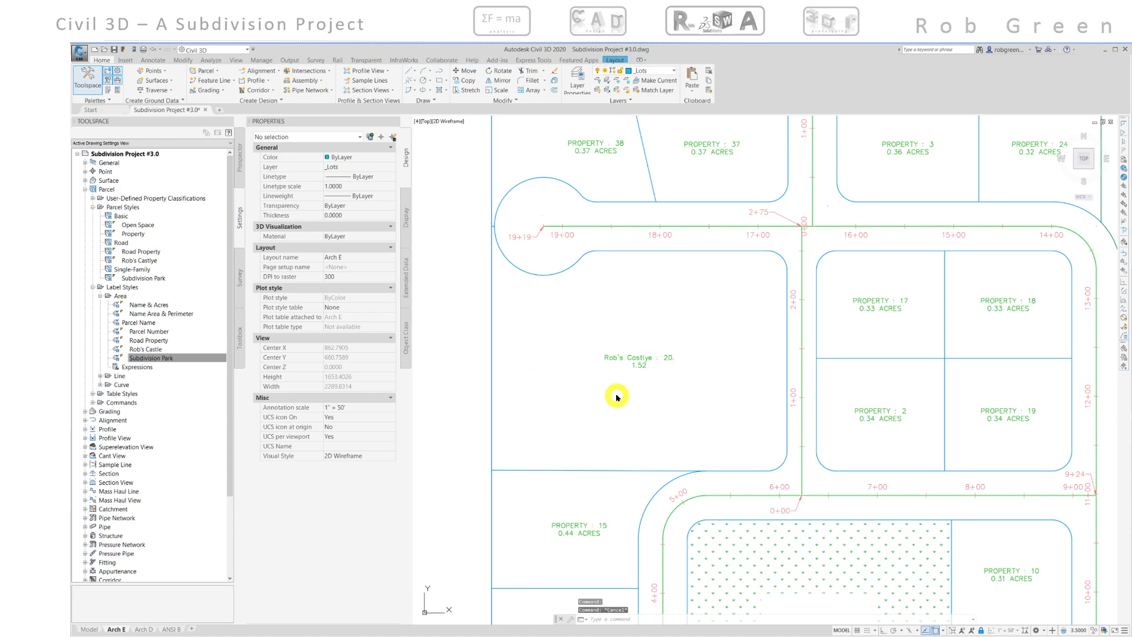
Examine the castle parcel's label and area fill up close, and compare the parcel with the park and the surrounding lots
scroll(638, 373, up, 6)
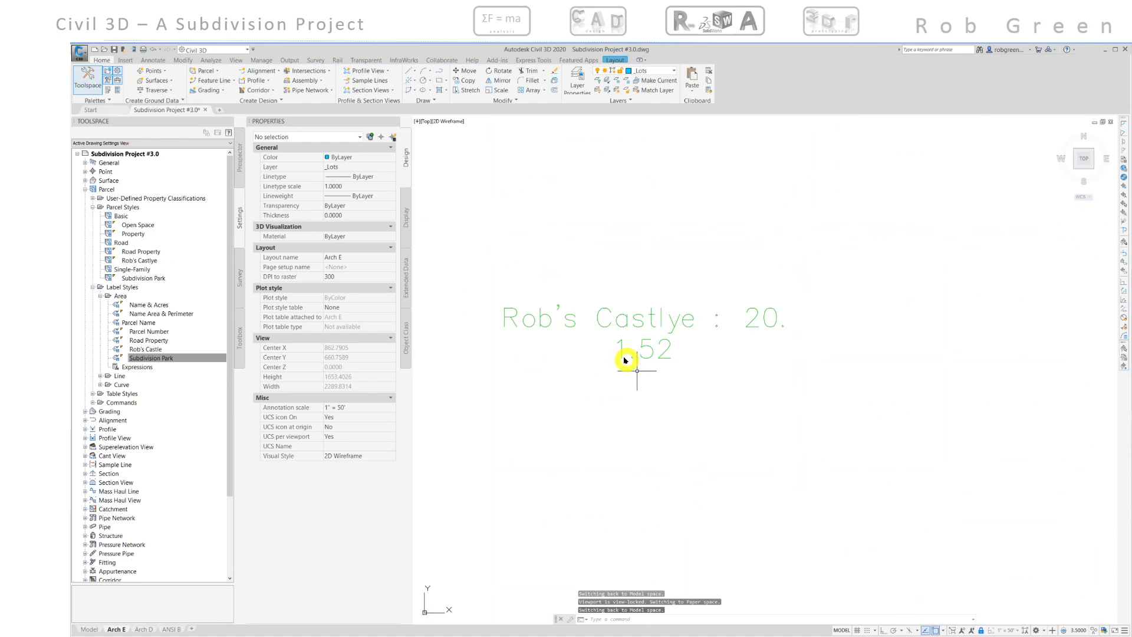
scroll(645, 422, down, 4)
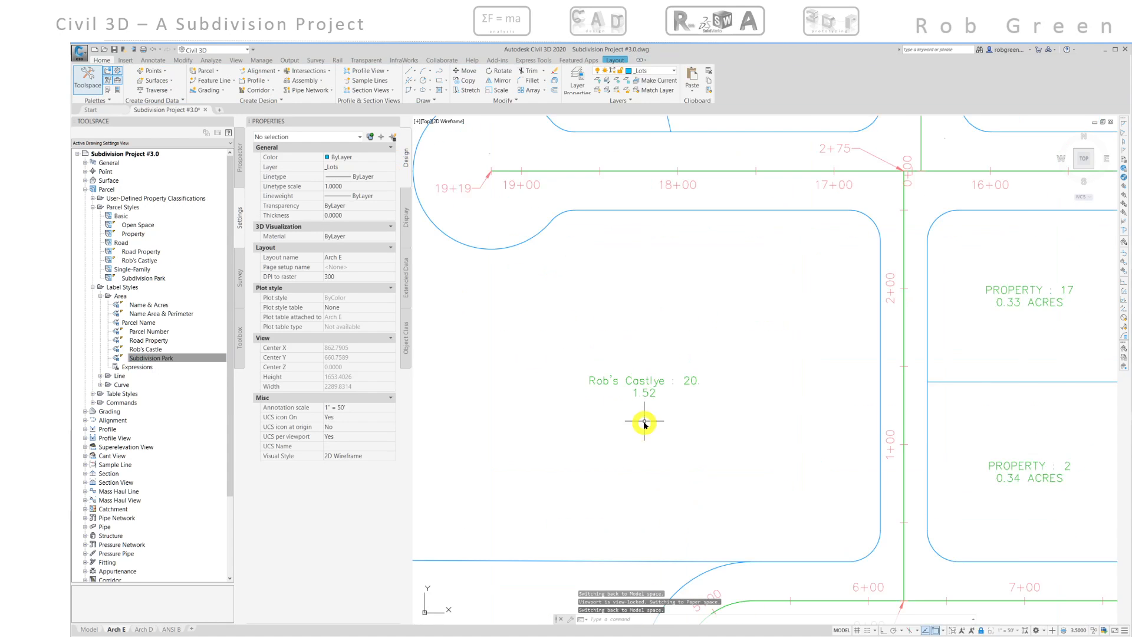
scroll(649, 472, down, 2)
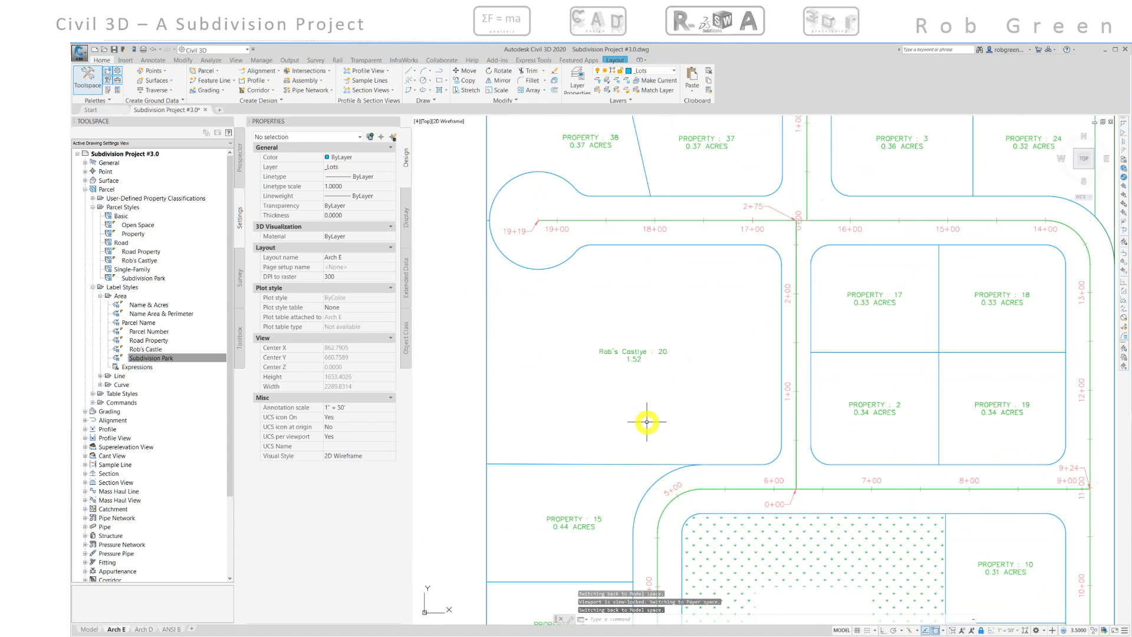
scroll(631, 410, down, 3)
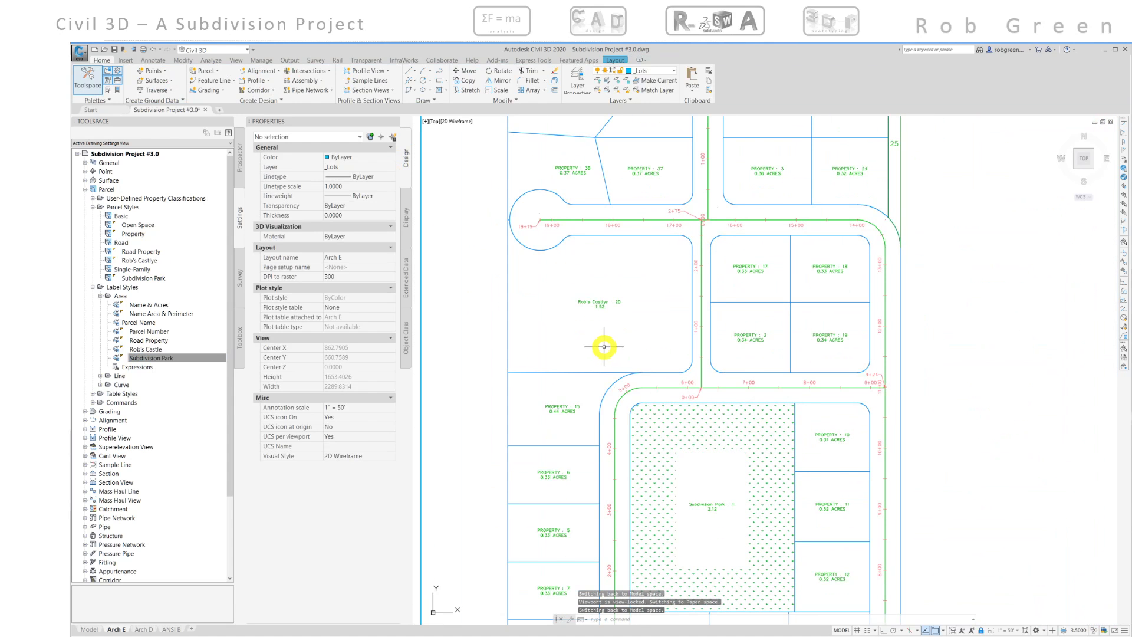
mouse_move(603, 347)
middle_drag(603, 347, 591, 320)
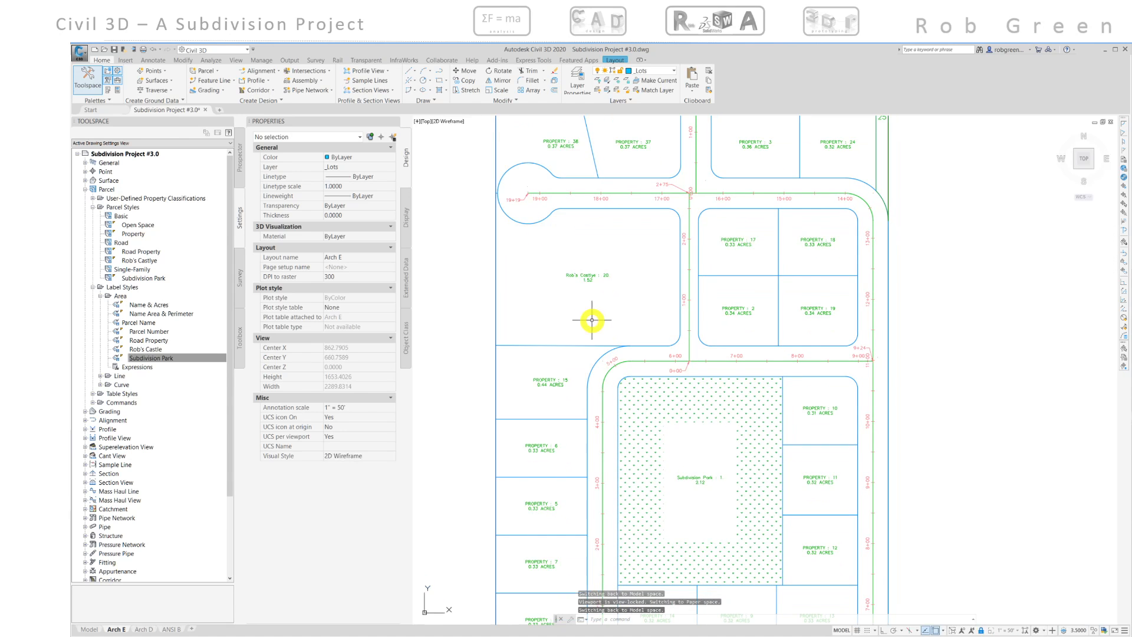
scroll(592, 320, down, 3)
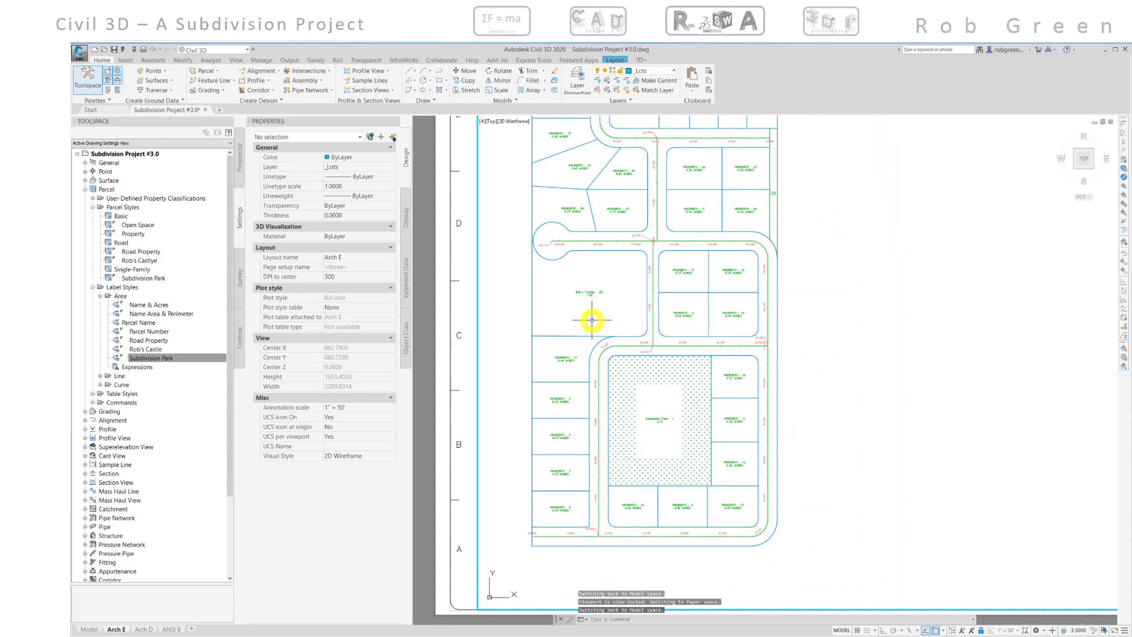
middle_drag(629, 321, 625, 349)
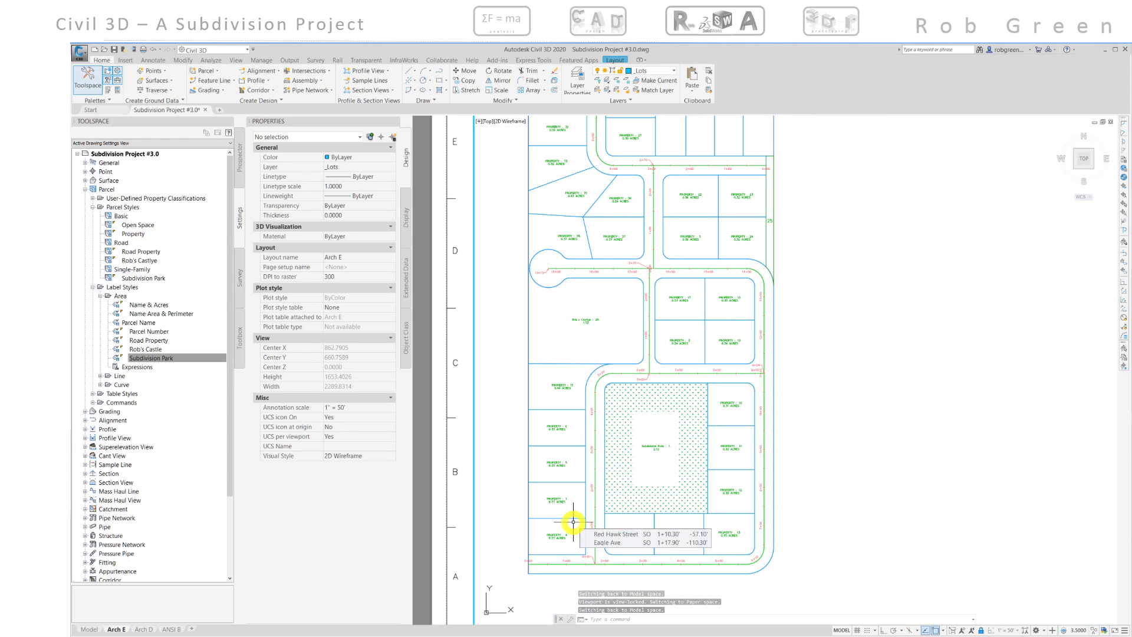
middle_drag(573, 522, 586, 493)
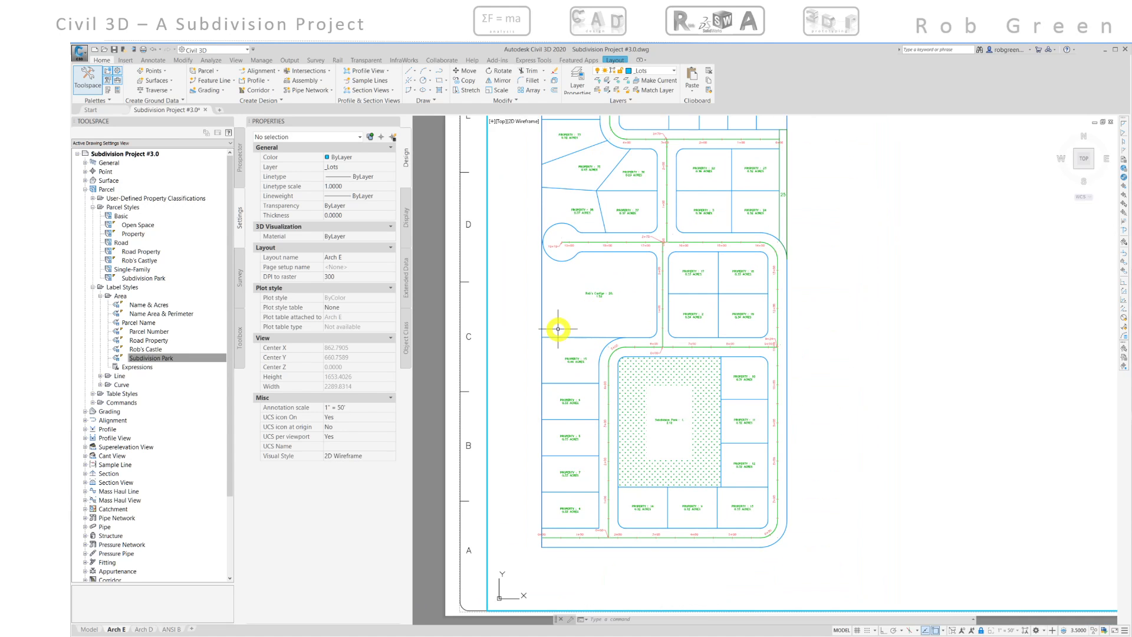
mouse_move(558, 329)
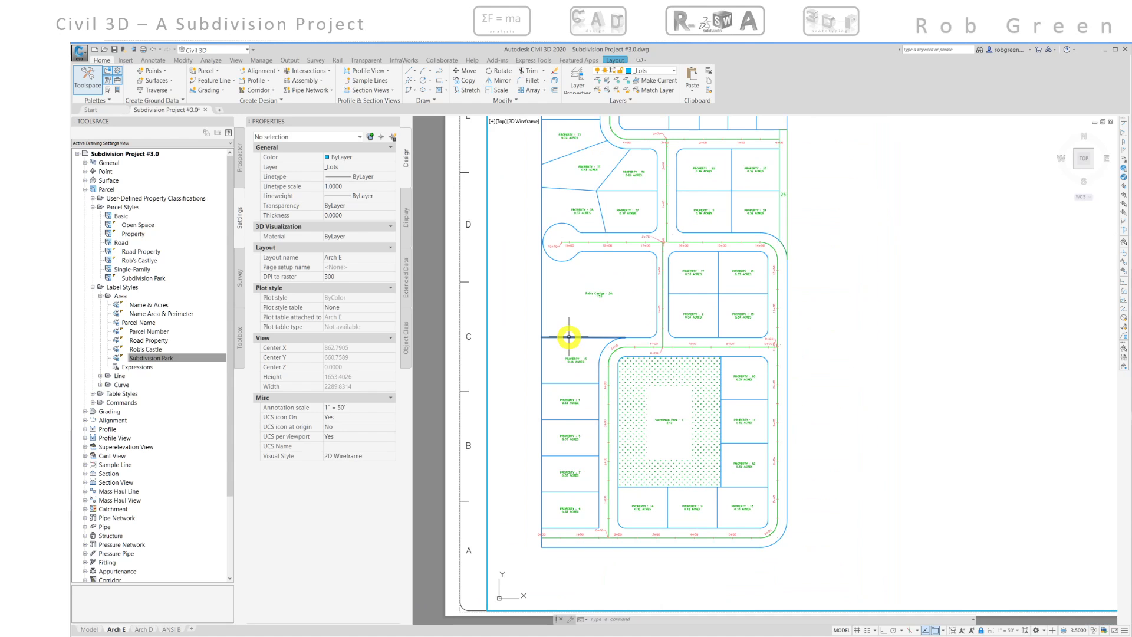